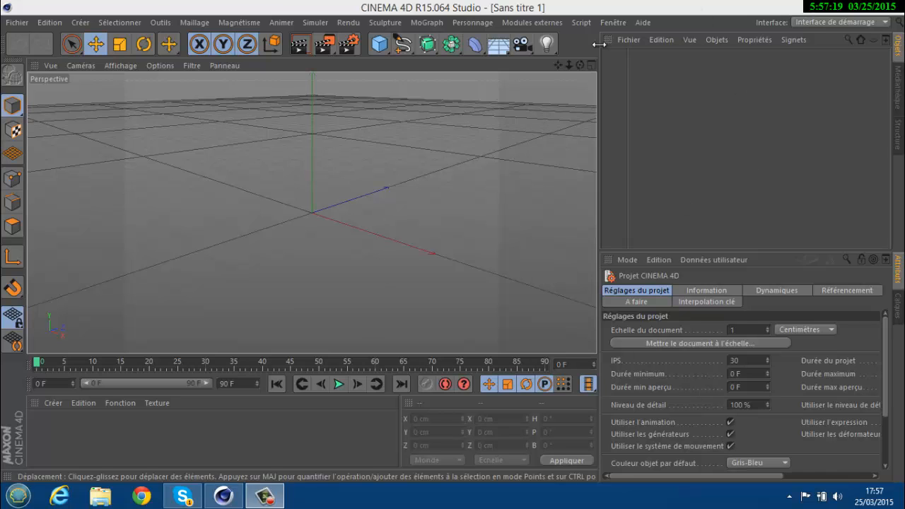
# Add a default cube to the scene and view it from several angles.
pyautogui.moveTo(580, 64); pyautogui.dragTo(449, 241)
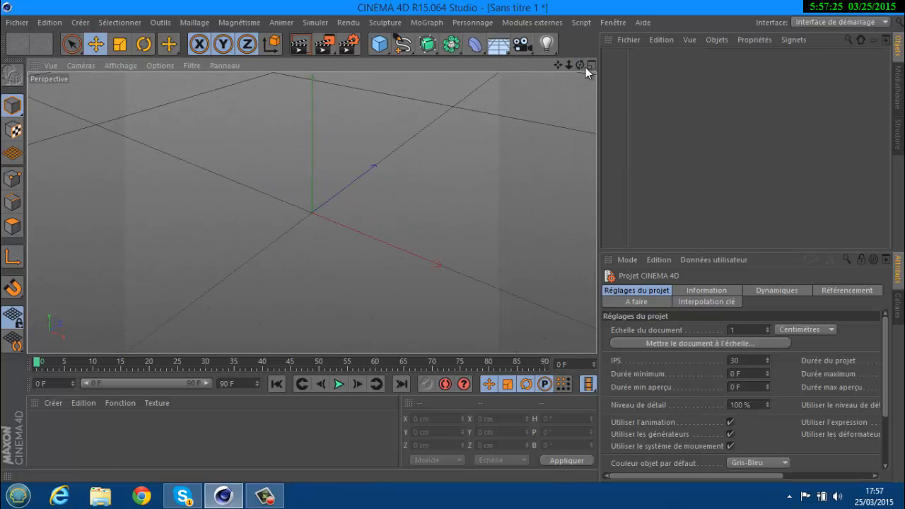
pyautogui.moveTo(584, 65); pyautogui.dragTo(452, 242)
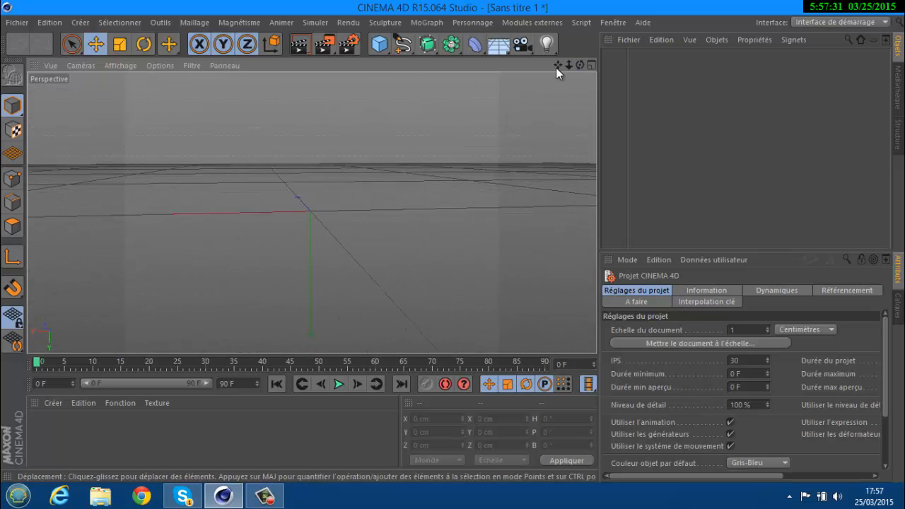
pyautogui.moveTo(580, 65); pyautogui.dragTo(424, 246)
pyautogui.moveTo(576, 67); pyautogui.dragTo(452, 241)
pyautogui.click(379, 44)
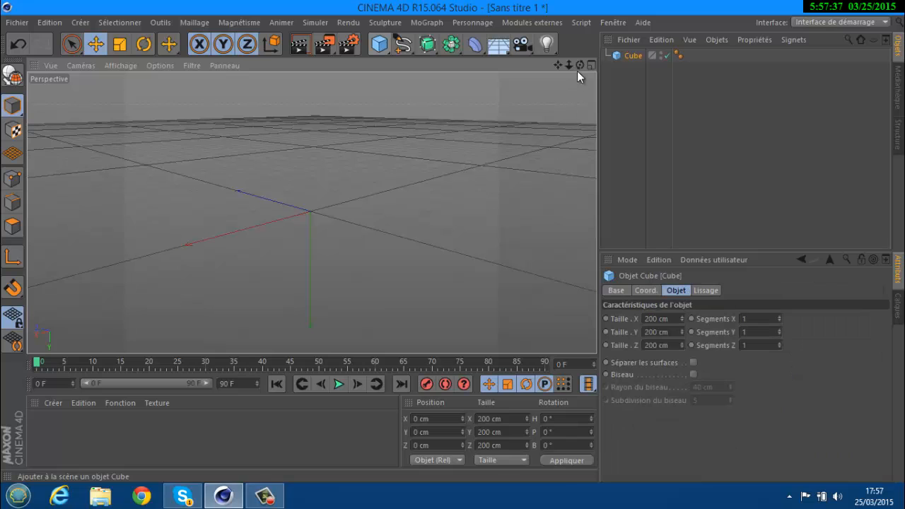
pyautogui.moveTo(579, 65); pyautogui.dragTo(458, 241)
pyautogui.moveTo(557, 65); pyautogui.dragTo(439, 229)
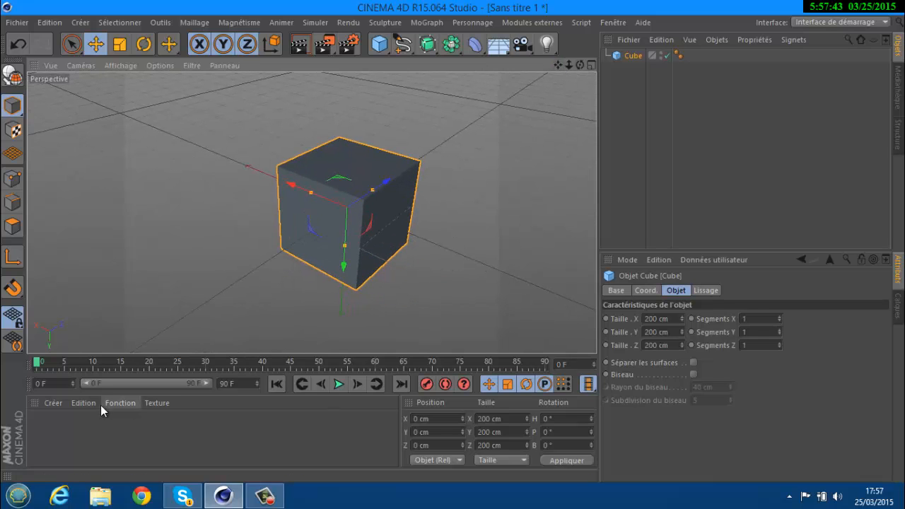
pyautogui.moveTo(37, 368); pyautogui.dragTo(12, 346)
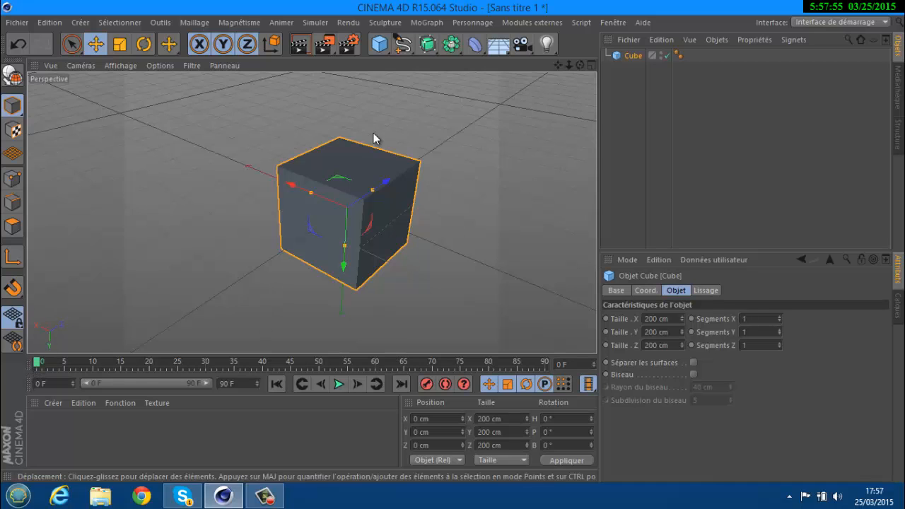
pyautogui.moveTo(579, 67); pyautogui.dragTo(485, 295)
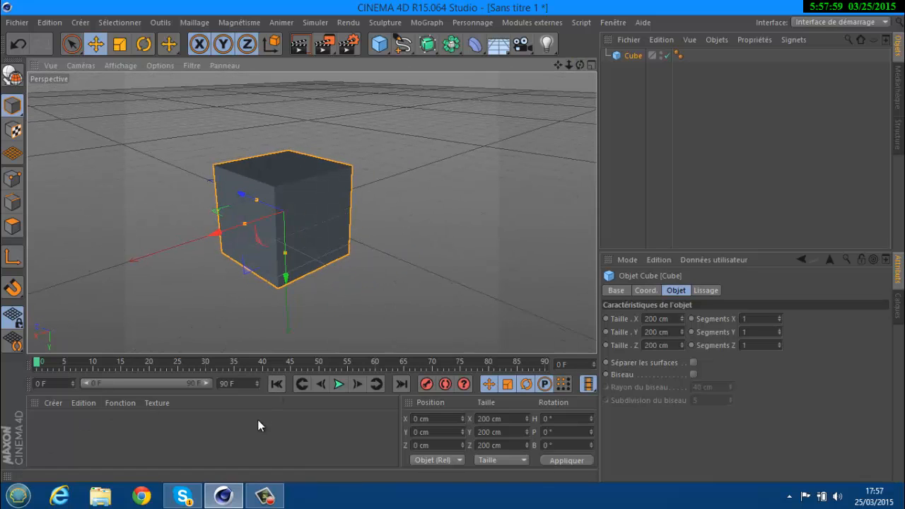
# Create a new default material and reselect the cube in the object list.
pyautogui.doubleClick(194, 427)
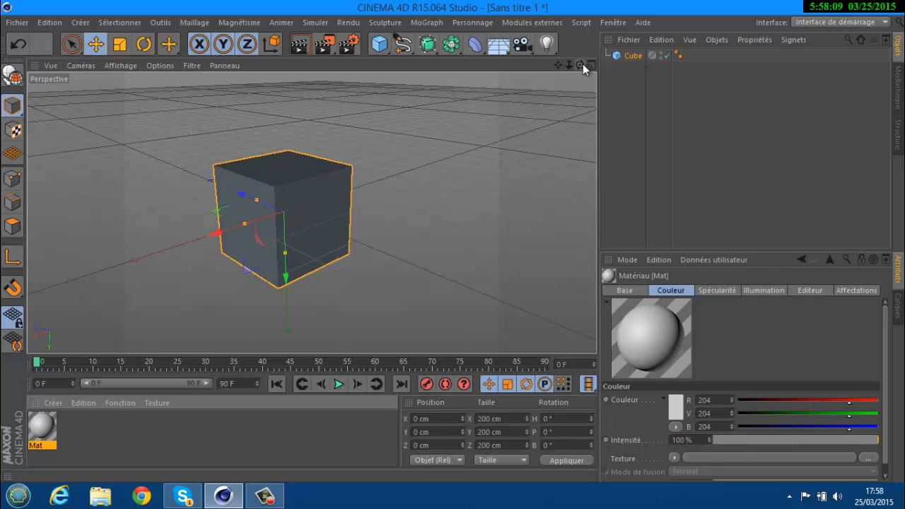
pyautogui.moveTo(580, 64); pyautogui.dragTo(598, 68)
pyautogui.click(641, 56)
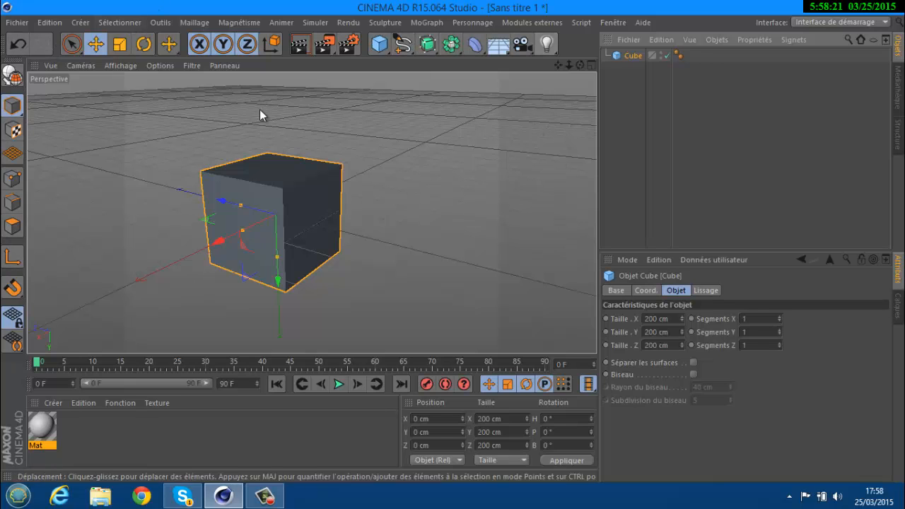
pyautogui.click(390, 44)
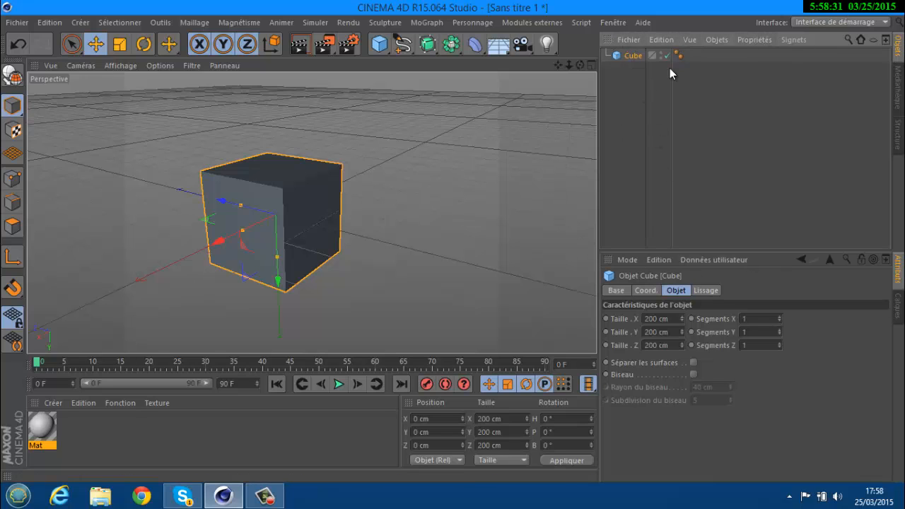
pyautogui.click(625, 90)
pyautogui.click(629, 55)
pyautogui.click(416, 79)
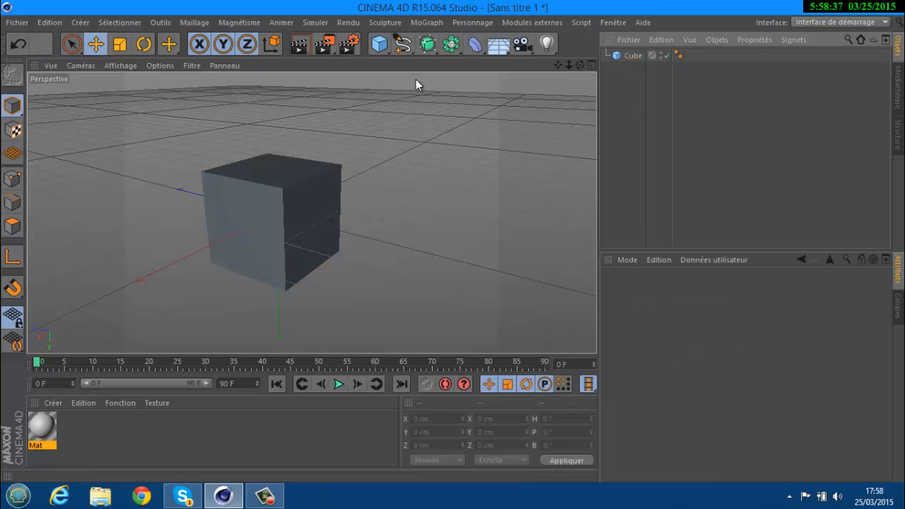
pyautogui.click(631, 56)
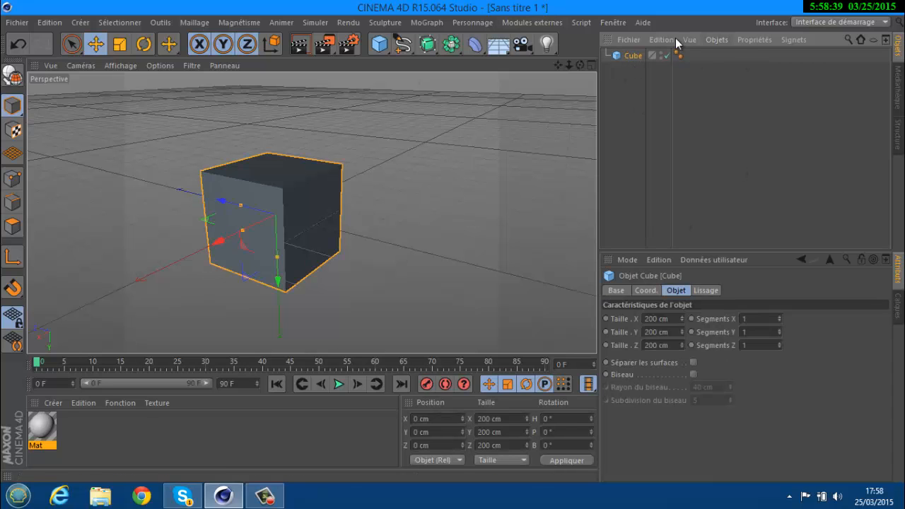
# Add five more default cubes and a torus to the scene.
pyautogui.click(379, 44)
pyautogui.click(380, 44)
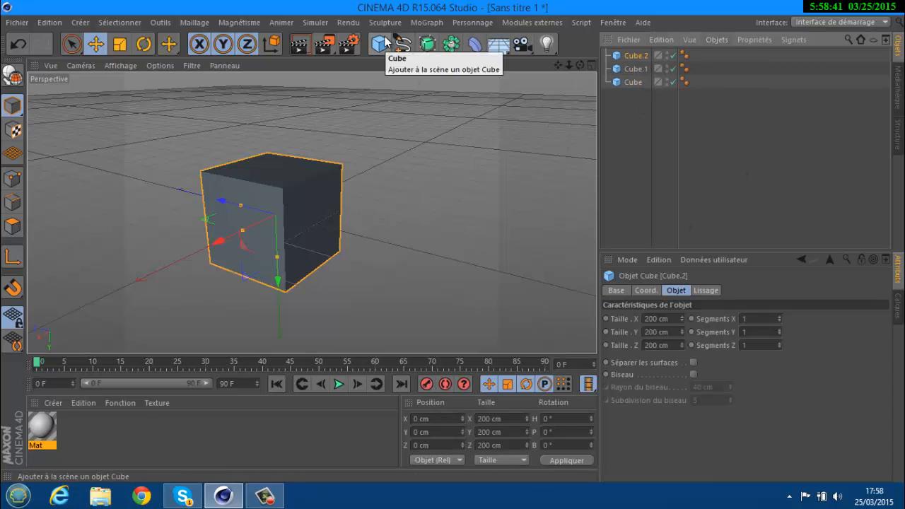
pyautogui.click(382, 44)
pyautogui.click(382, 43)
pyautogui.click(385, 38)
pyautogui.moveTo(385, 39); pyautogui.dragTo(452, 113)
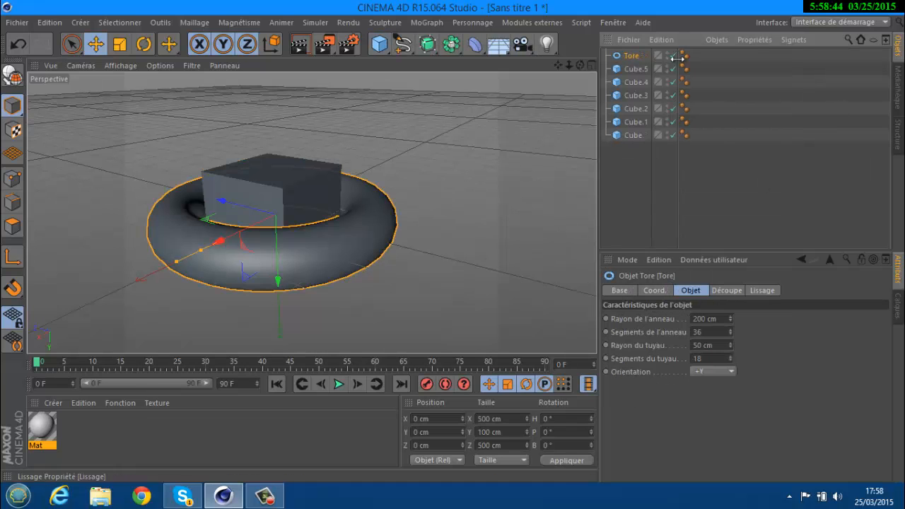
# Delete the torus and all the cubes from the scene one after another.
pyautogui.press('Delete')
pyautogui.click(624, 62)
pyautogui.press('Delete')
pyautogui.click(624, 62)
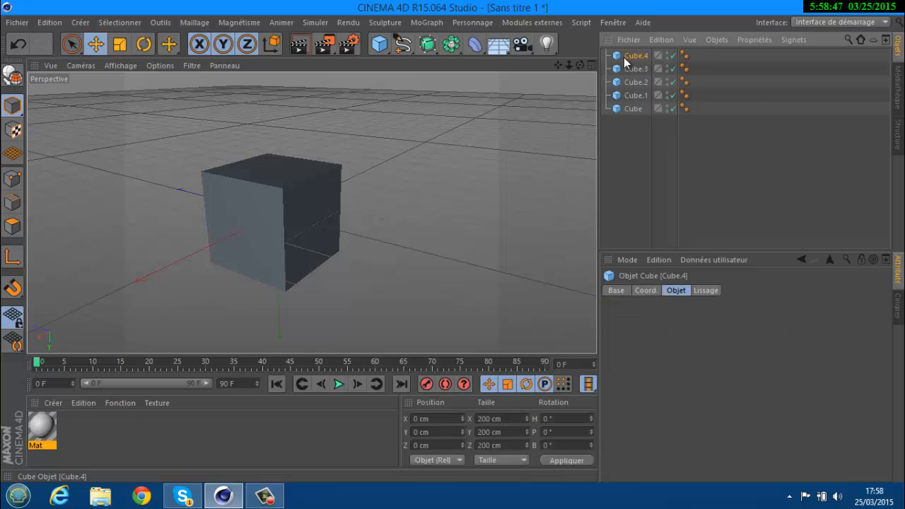
pyautogui.press('Delete')
pyautogui.click(625, 62)
pyautogui.press('Delete')
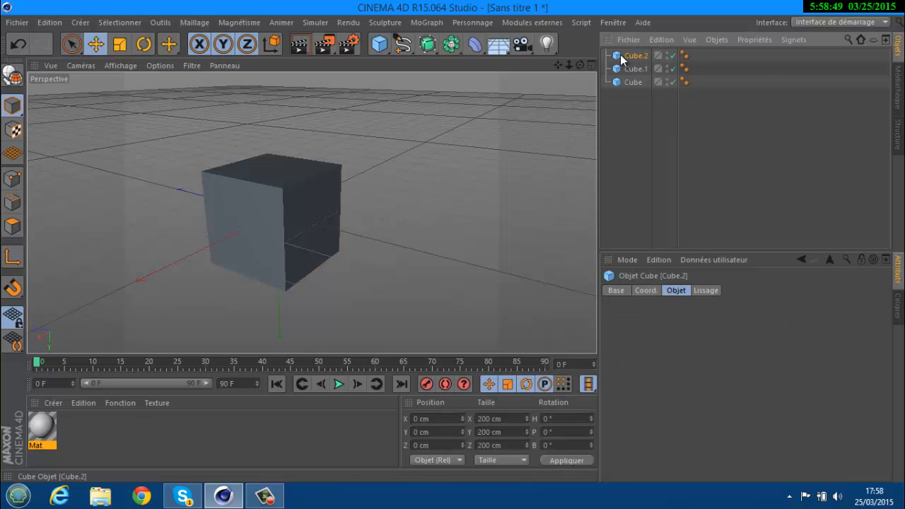
pyautogui.click(623, 62)
pyautogui.press('Delete')
pyautogui.press('Delete')
pyautogui.click(622, 61)
pyautogui.press('Delete')
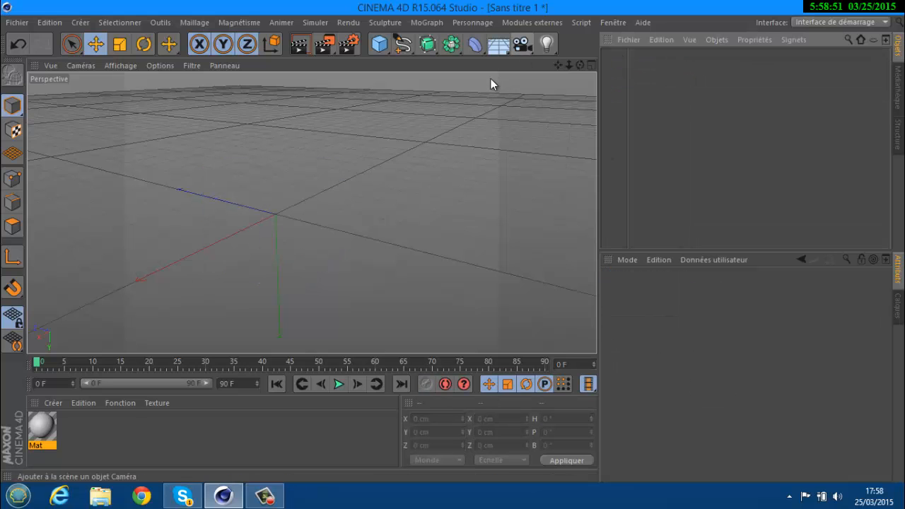
# Create a new empty project and show the content library.
pyautogui.click(13, 22)
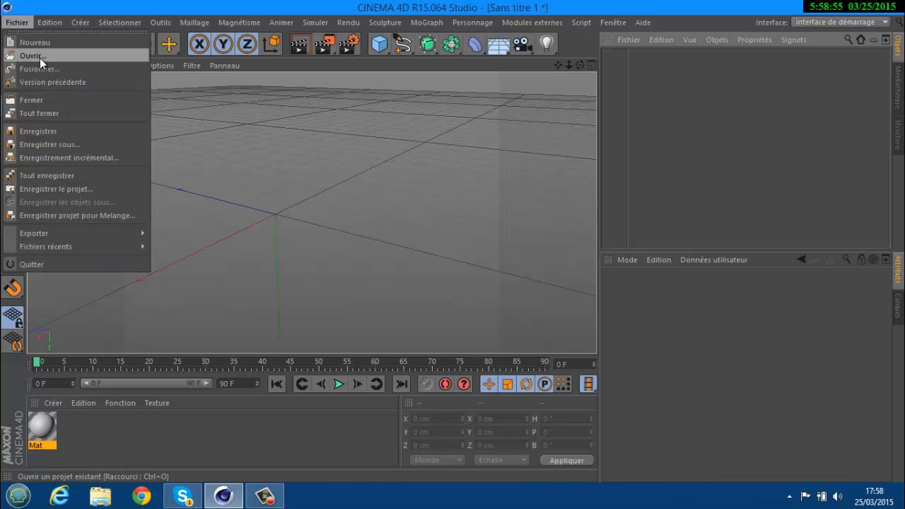
pyautogui.click(36, 43)
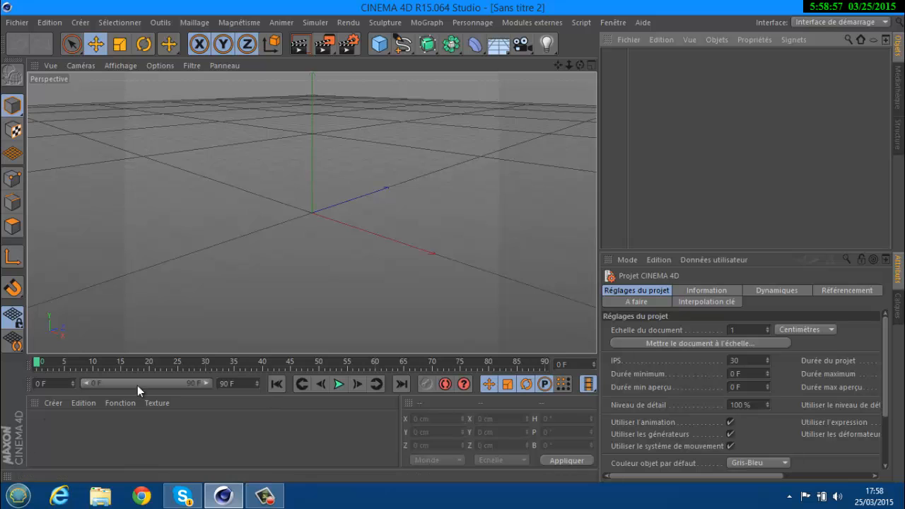
pyautogui.moveTo(579, 66); pyautogui.dragTo(445, 478)
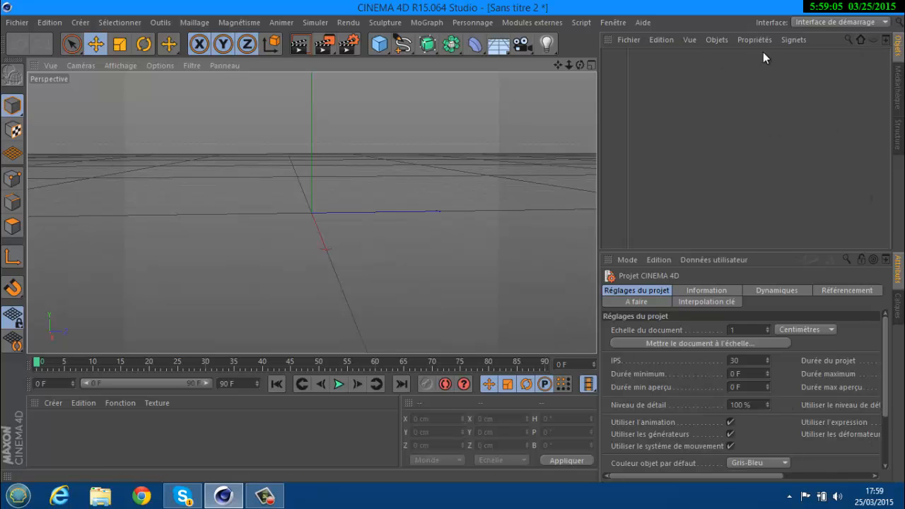
pyautogui.click(899, 77)
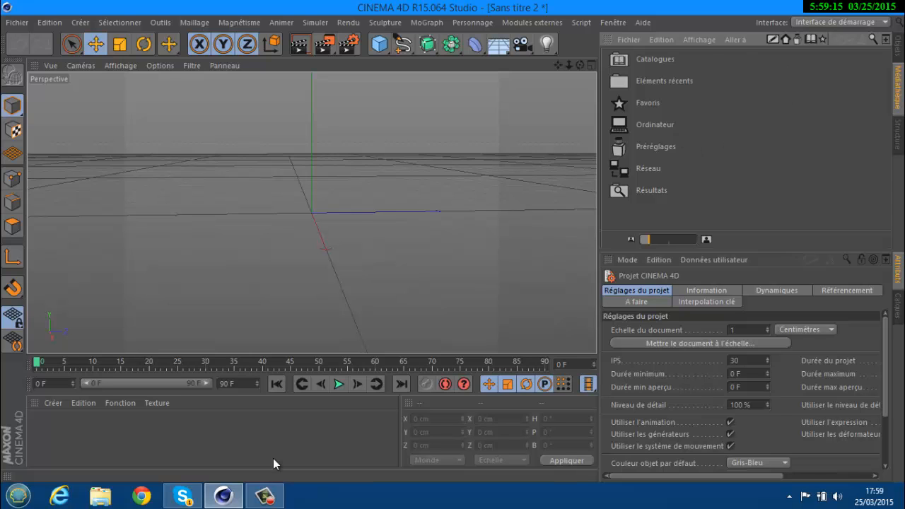
# Switch to File Explorer, examine the material packs in C:\Program Files (x86)\Cinema 4D R15\library\browser, and close the window.
pyautogui.click(101, 495)
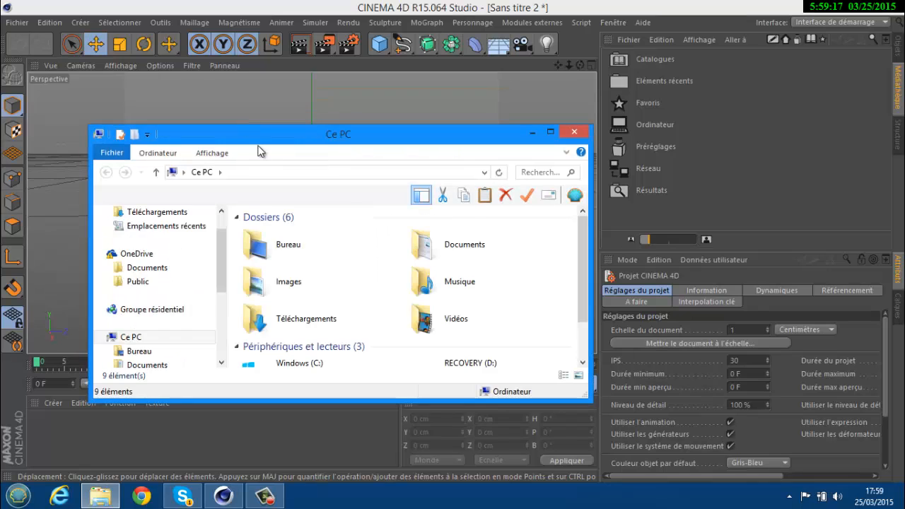
pyautogui.moveTo(259, 150); pyautogui.dragTo(254, 77)
pyautogui.scroll(-3, 210, 234)
pyautogui.scroll(3, 177, 240)
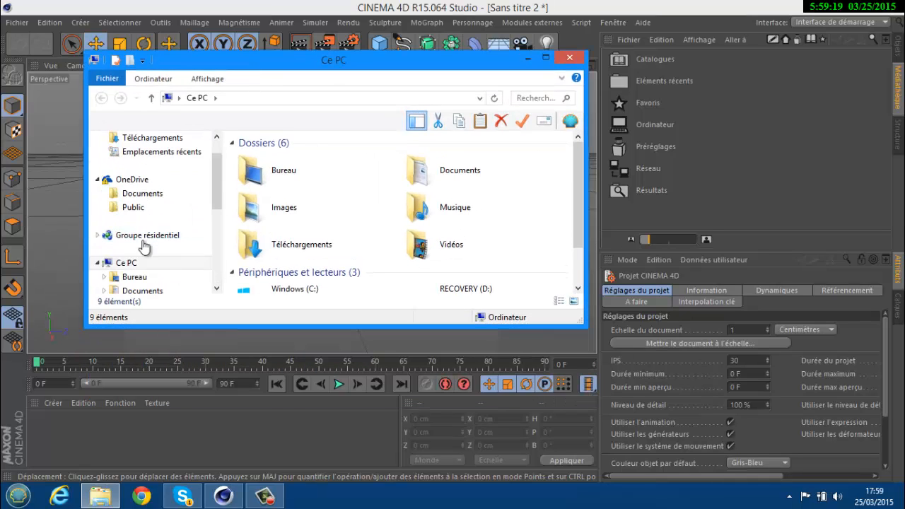
pyautogui.scroll(-2, 212, 203)
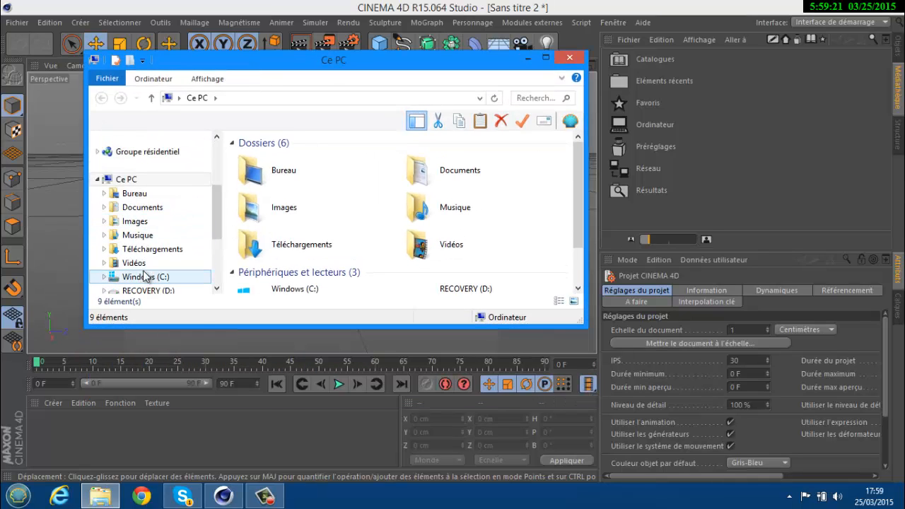
pyautogui.click(145, 277)
pyautogui.doubleClick(286, 214)
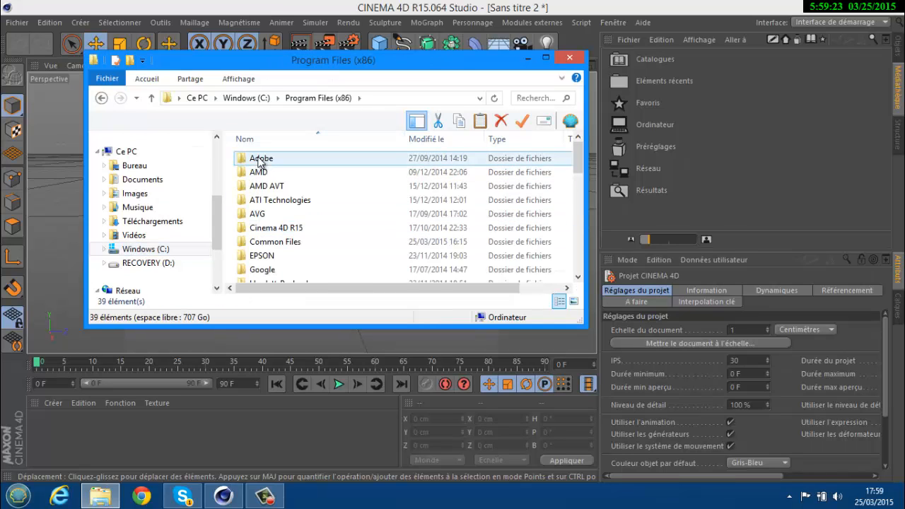
pyautogui.doubleClick(265, 227)
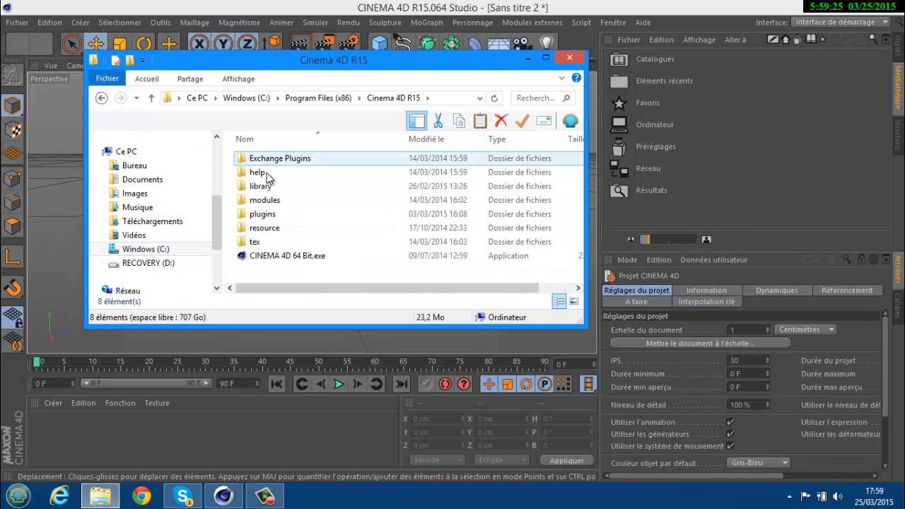
pyautogui.doubleClick(262, 185)
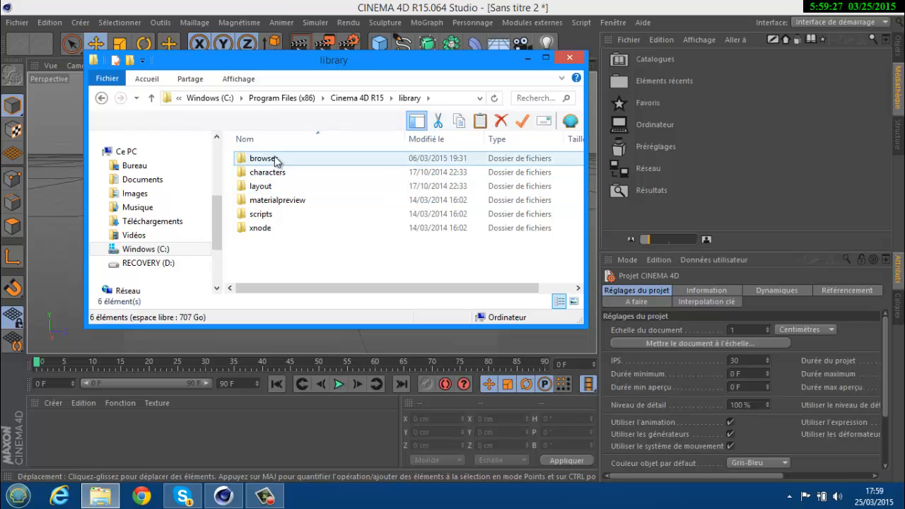
pyautogui.doubleClick(275, 159)
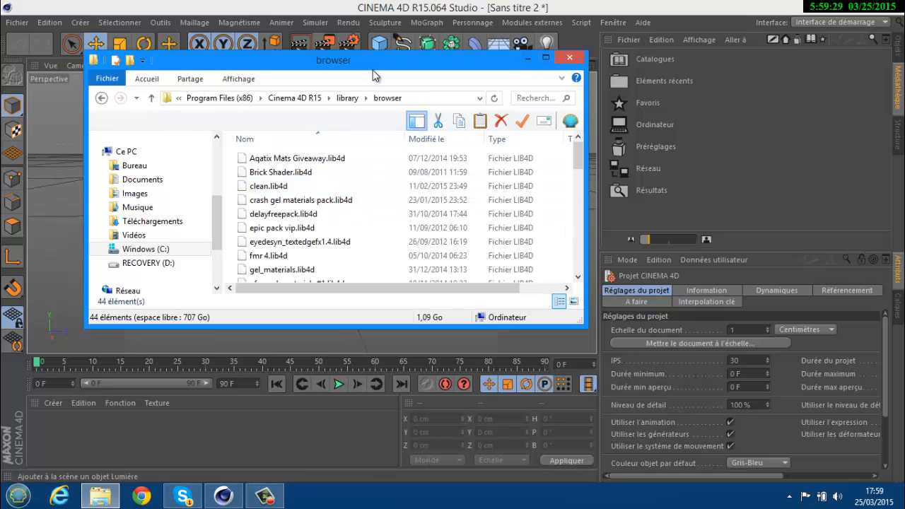
pyautogui.moveTo(378, 61); pyautogui.dragTo(391, 82)
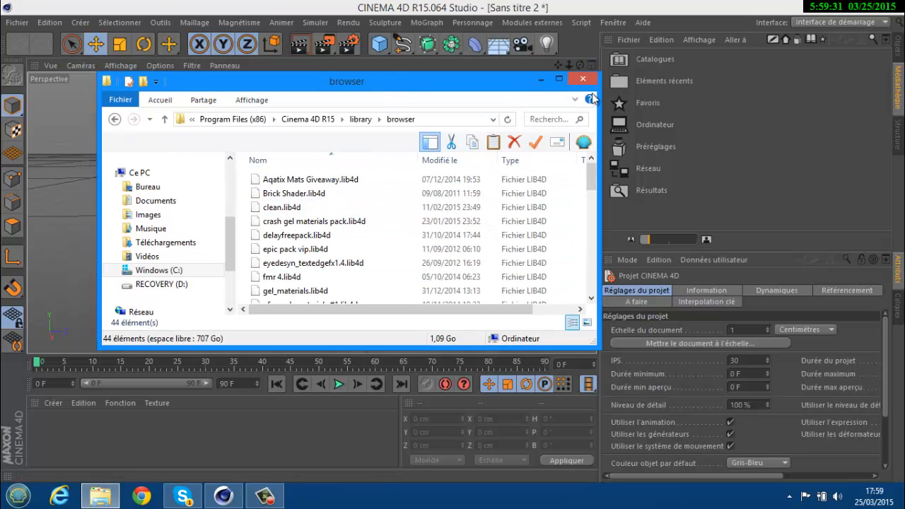
pyautogui.click(332, 180)
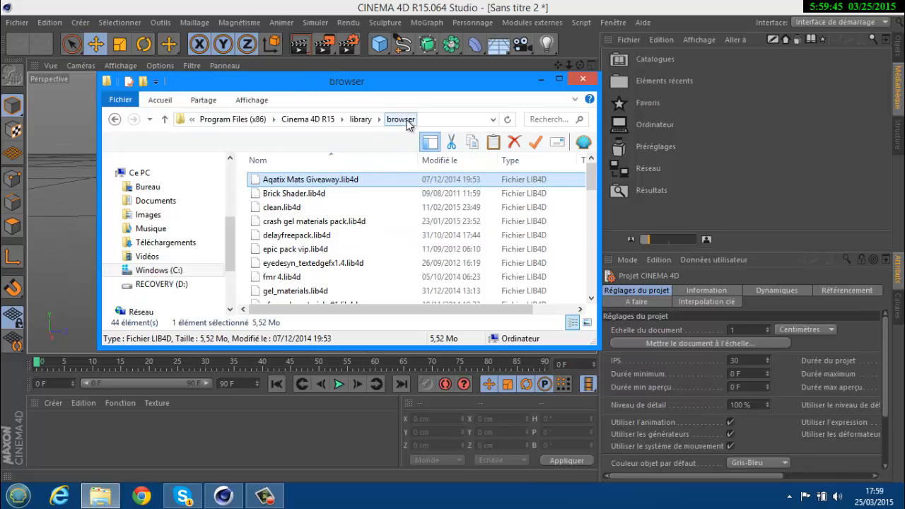
pyautogui.click(579, 75)
# Browse the installed presets in the content library and open the Clean material pack.
pyautogui.doubleClick(642, 142)
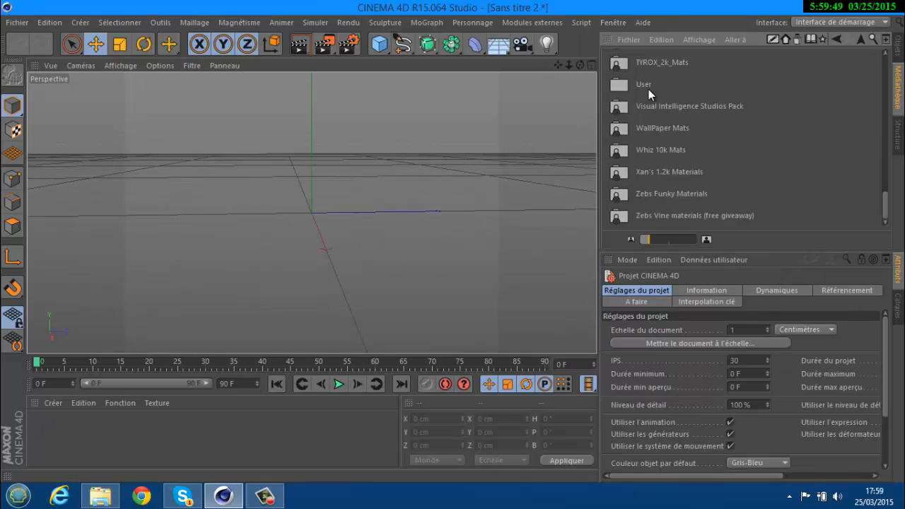
pyautogui.scroll(10, 661, 77)
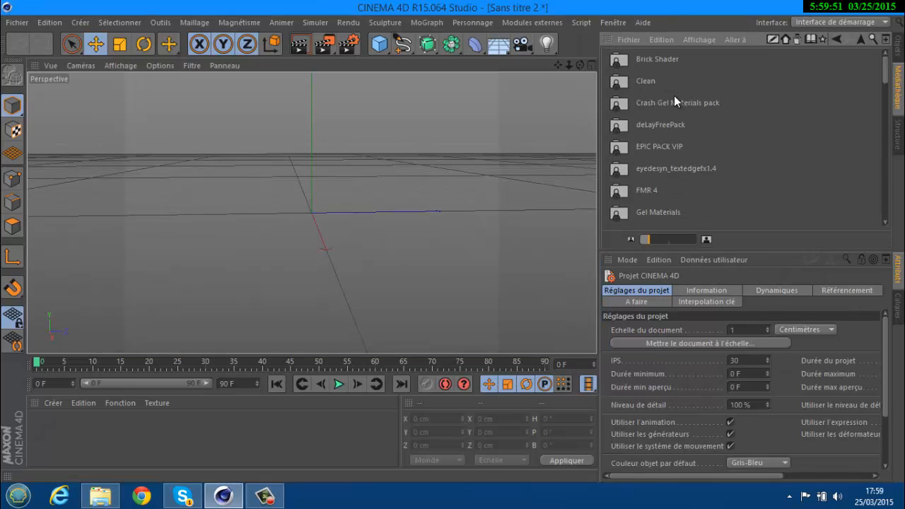
pyautogui.doubleClick(656, 61)
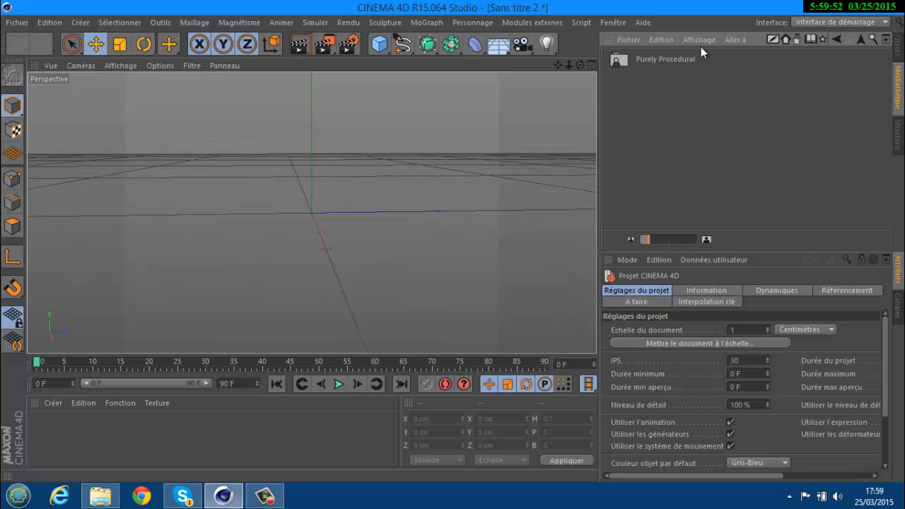
pyautogui.click(861, 40)
pyautogui.click(669, 101)
pyautogui.doubleClick(656, 80)
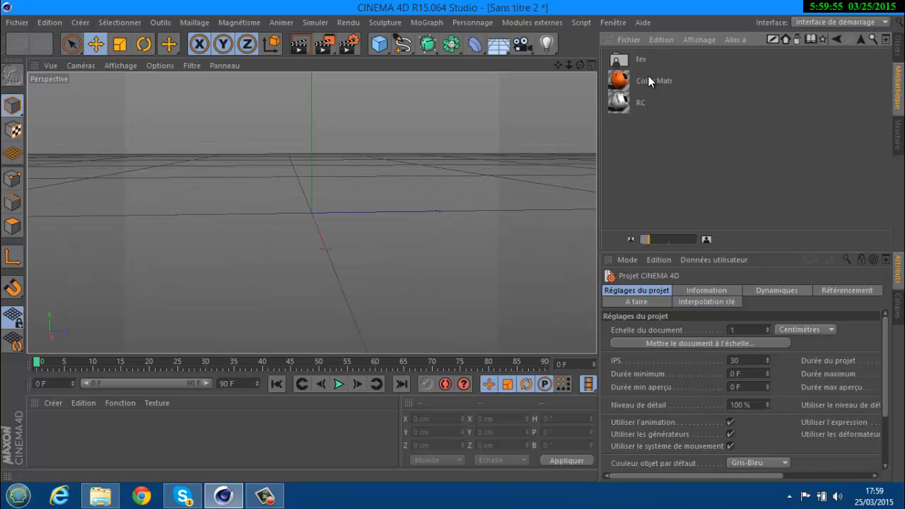
# Load the Color Matr and RC materials into the project and return to the object list.
pyautogui.doubleClick(647, 79)
pyautogui.doubleClick(641, 103)
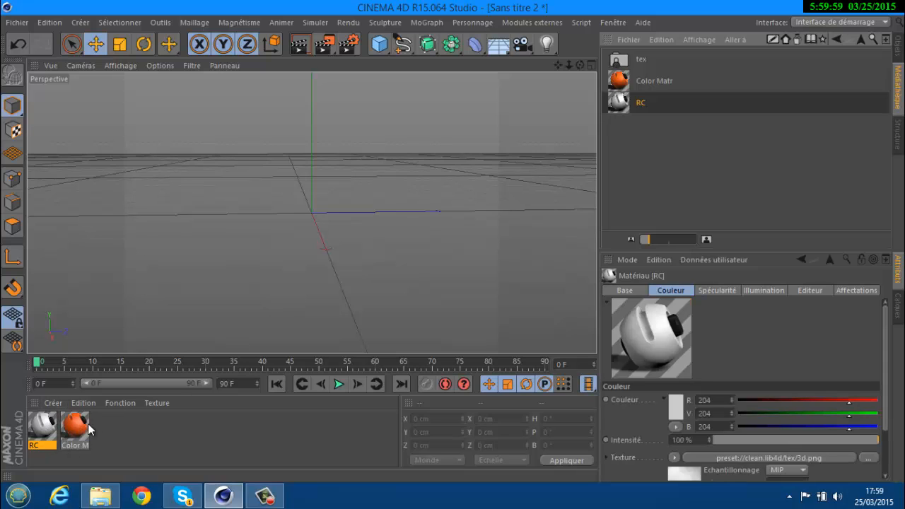
pyautogui.click(897, 48)
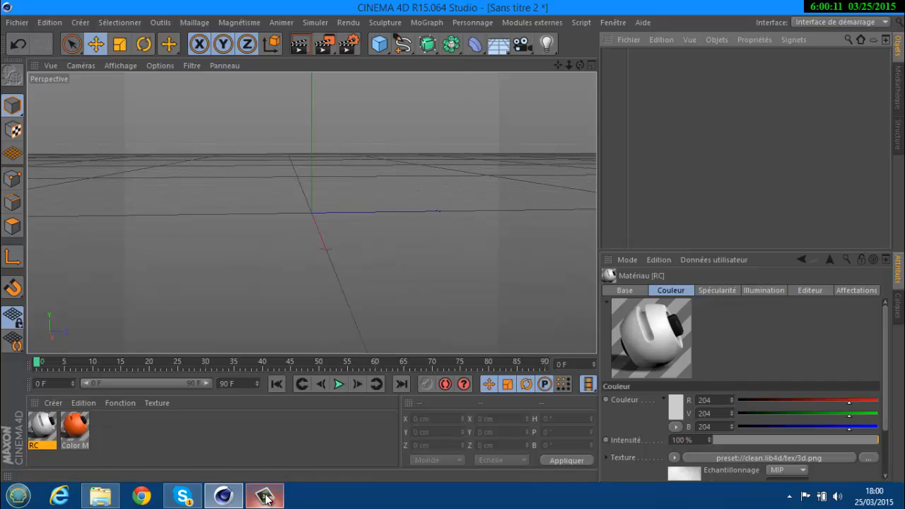
# Add a cube to the scene and move it along the X axis to about 117 cm.
pyautogui.moveTo(262, 499)
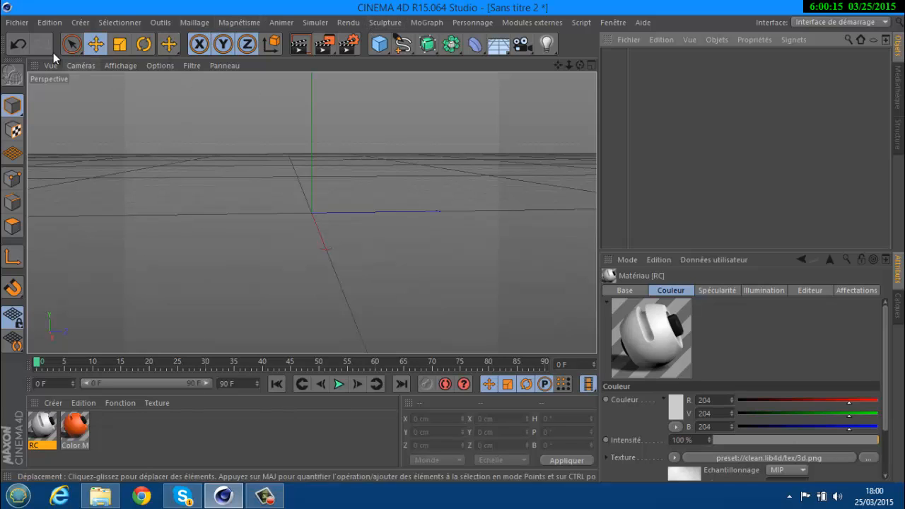
pyautogui.click(24, 26)
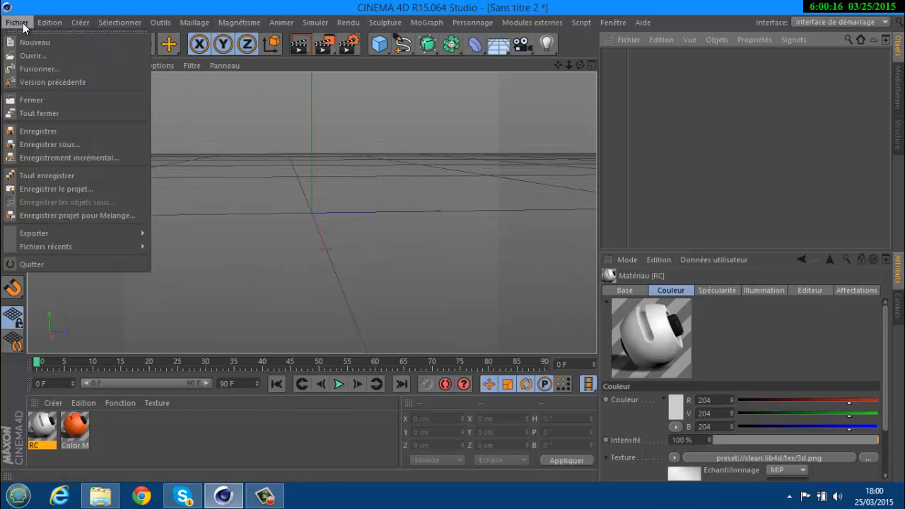
pyautogui.click(380, 45)
pyautogui.keyDown('alt'); pyautogui.moveTo(463, 241); pyautogui.dragTo(540, 144); pyautogui.keyUp('alt')
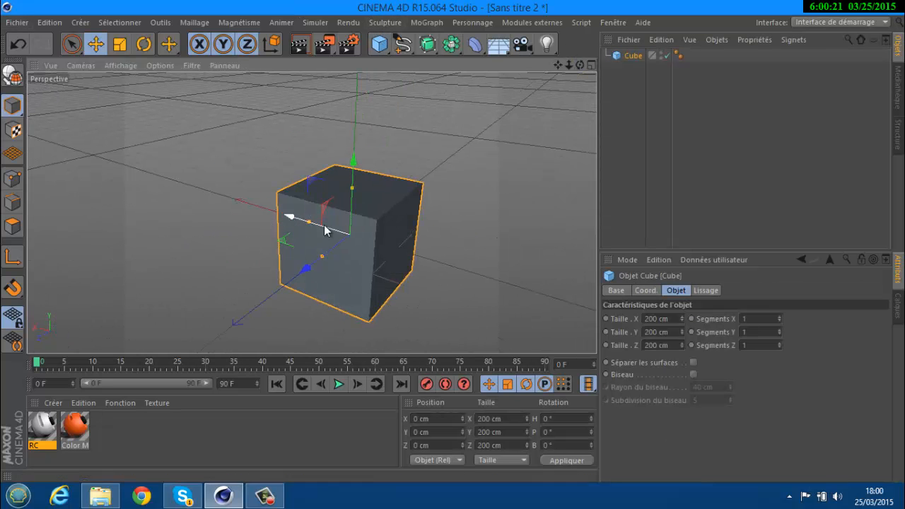
pyautogui.moveTo(324, 225); pyautogui.dragTo(283, 217)
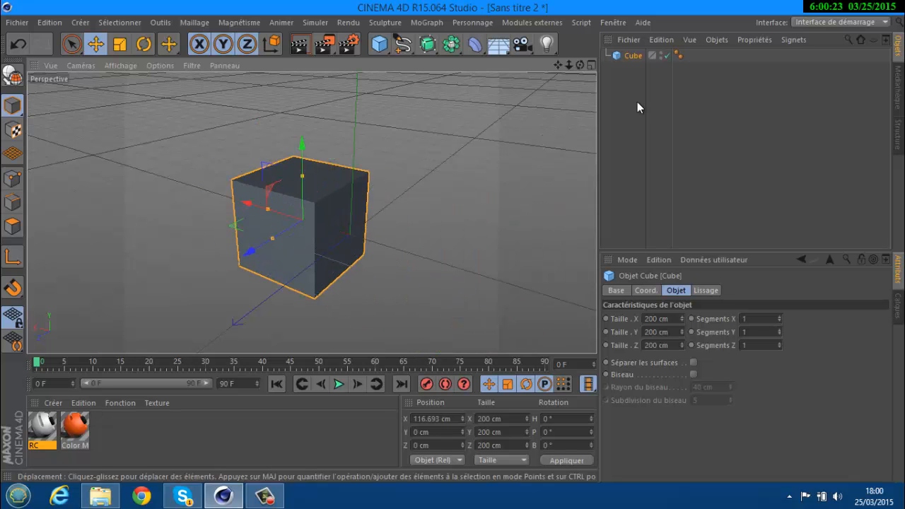
# Move the cube high above the grid, to about X -34 cm, Y 359 cm and Z 24 cm.
pyautogui.moveTo(581, 64); pyautogui.dragTo(451, 241)
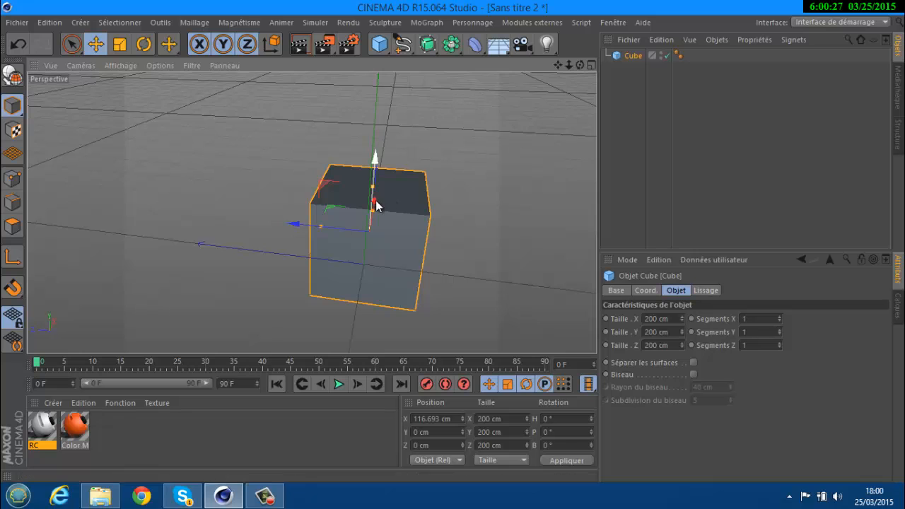
pyautogui.moveTo(376, 201); pyautogui.dragTo(327, 246)
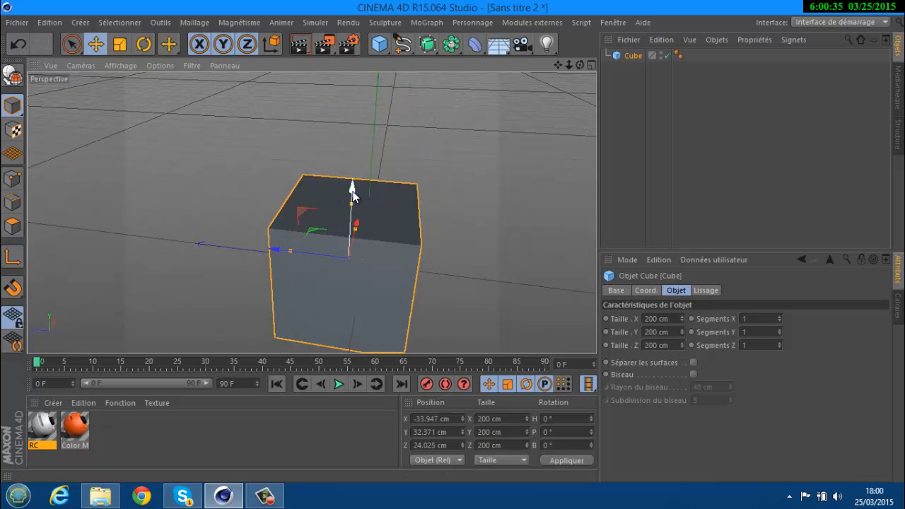
pyautogui.moveTo(352, 184)
pyautogui.mouseDown()
pyautogui.moveTo(453, 254)
pyautogui.moveTo(332, 234)
pyautogui.moveTo(343, 191)
pyautogui.moveTo(355, 187)
pyautogui.mouseUp()
pyautogui.moveTo(366, 72); pyautogui.dragTo(466, 219)
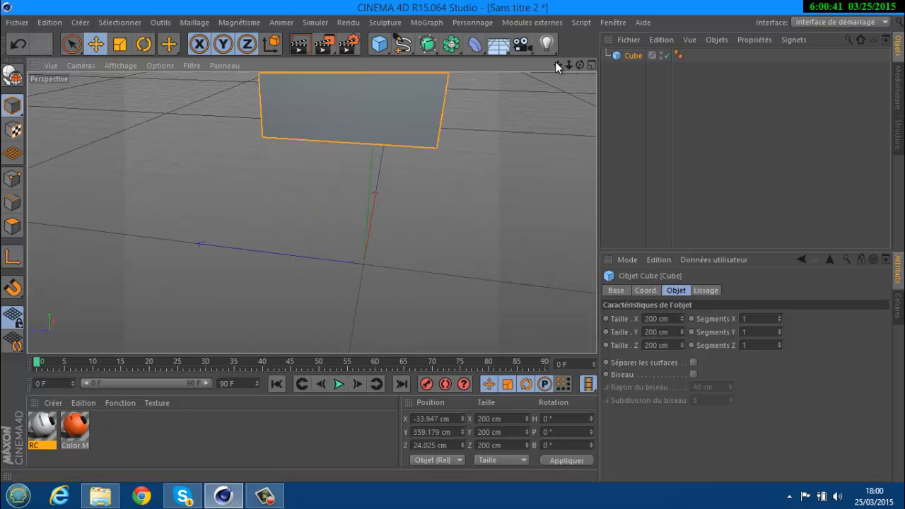
# Flatten the cube into a thin slab by reducing its Z size to about 21 cm.
pyautogui.moveTo(558, 64); pyautogui.dragTo(277, 206)
pyautogui.moveTo(215, 228); pyautogui.dragTo(288, 214)
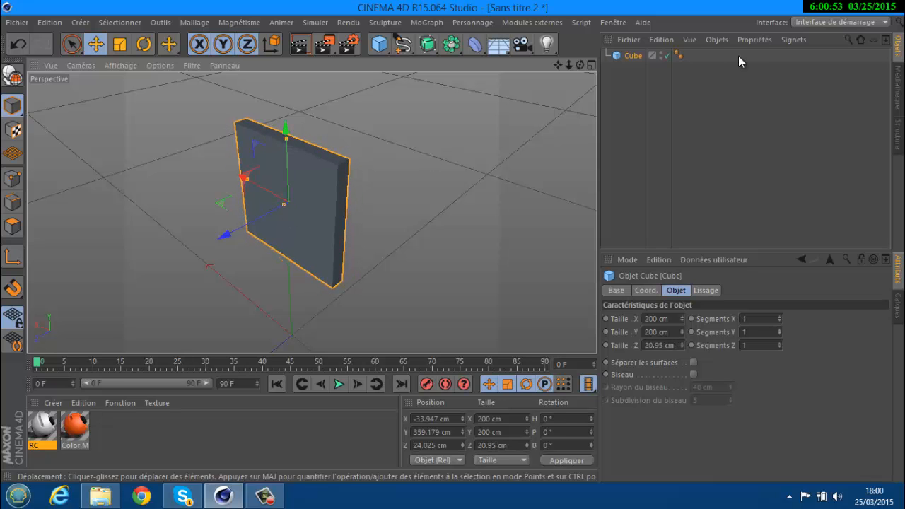
pyautogui.moveTo(580, 65); pyautogui.dragTo(392, 60)
# Add a Terrain (landscape) primitive to the scene beneath the slab.
pyautogui.click(379, 45)
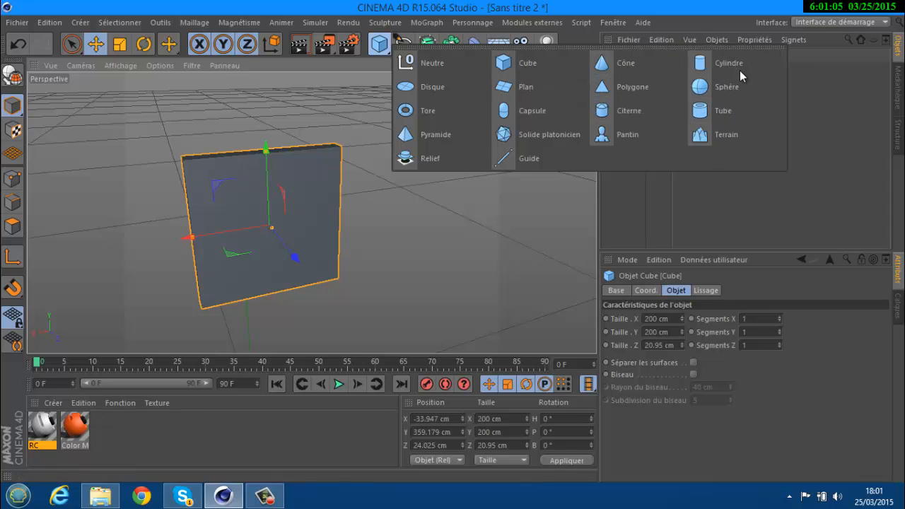
pyautogui.click(743, 133)
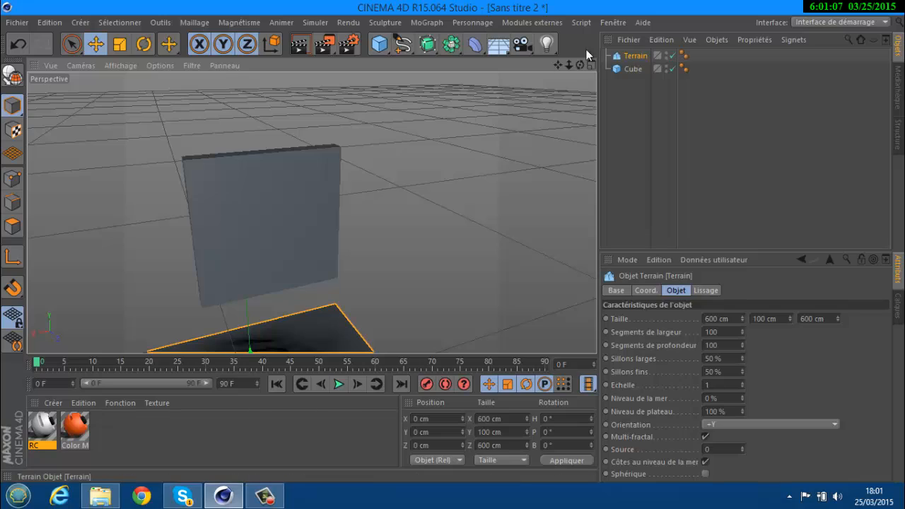
pyautogui.moveTo(557, 65); pyautogui.dragTo(444, 61)
# Draw a looping freehand spline above the terrain and view it from several angles.
pyautogui.click(401, 42)
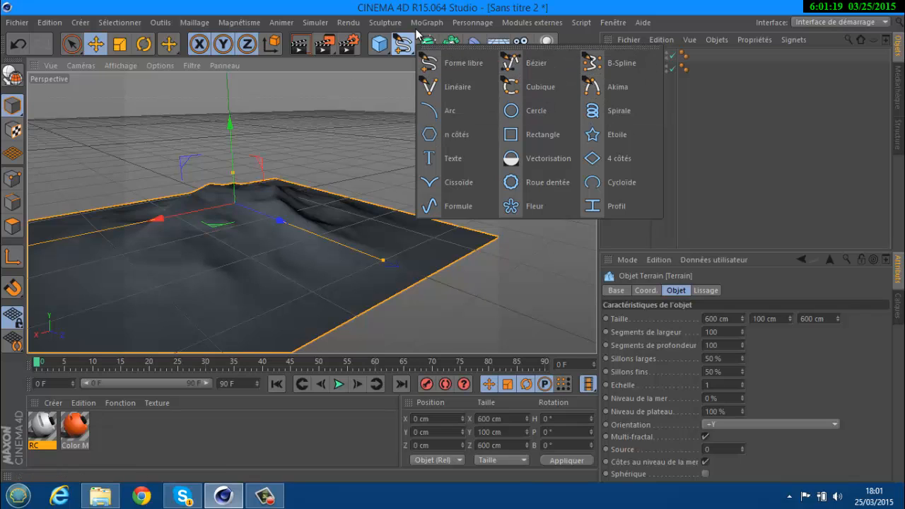
pyautogui.click(462, 63)
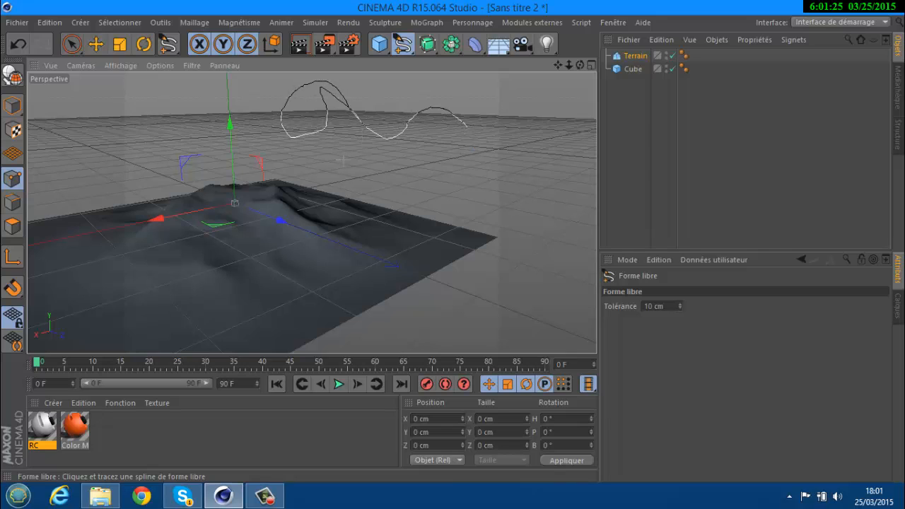
pyautogui.moveTo(465, 56)
pyautogui.mouseDown()
pyautogui.moveTo(234, 196)
pyautogui.moveTo(333, 172)
pyautogui.mouseUp()
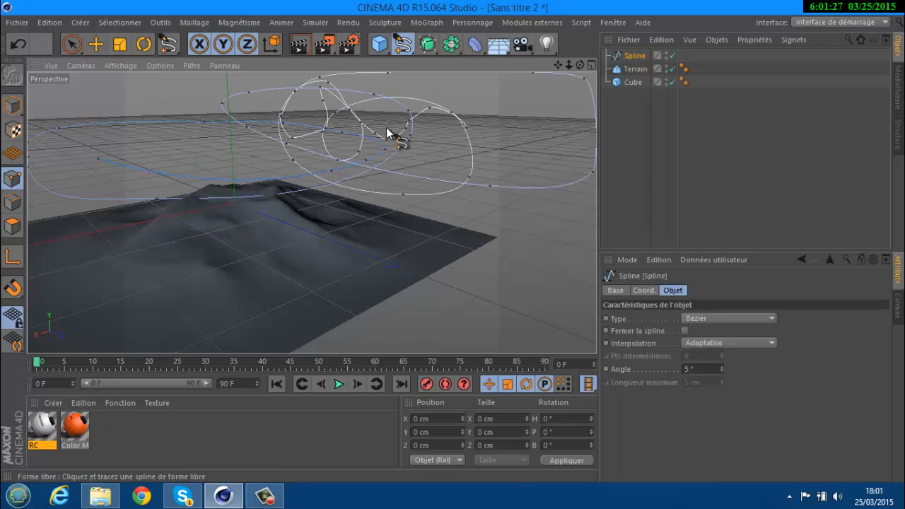
pyautogui.moveTo(576, 68); pyautogui.dragTo(452, 234)
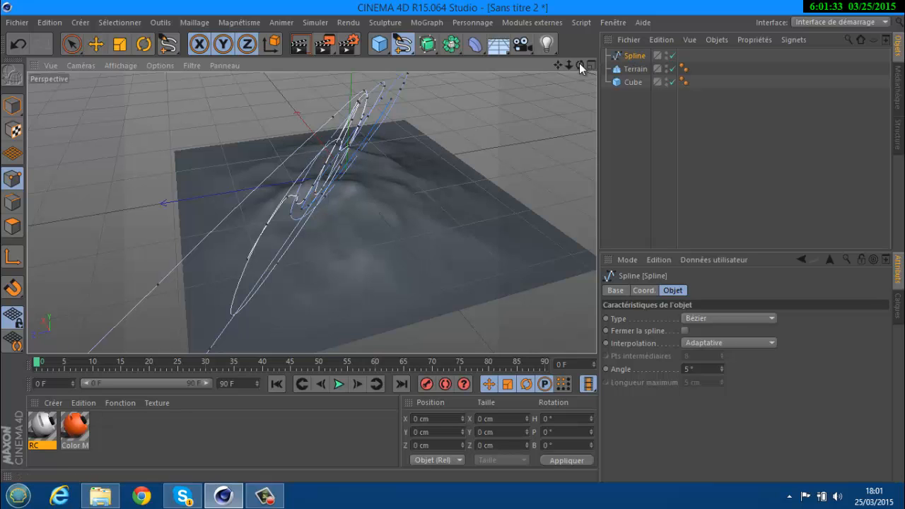
pyautogui.moveTo(579, 63); pyautogui.dragTo(455, 138)
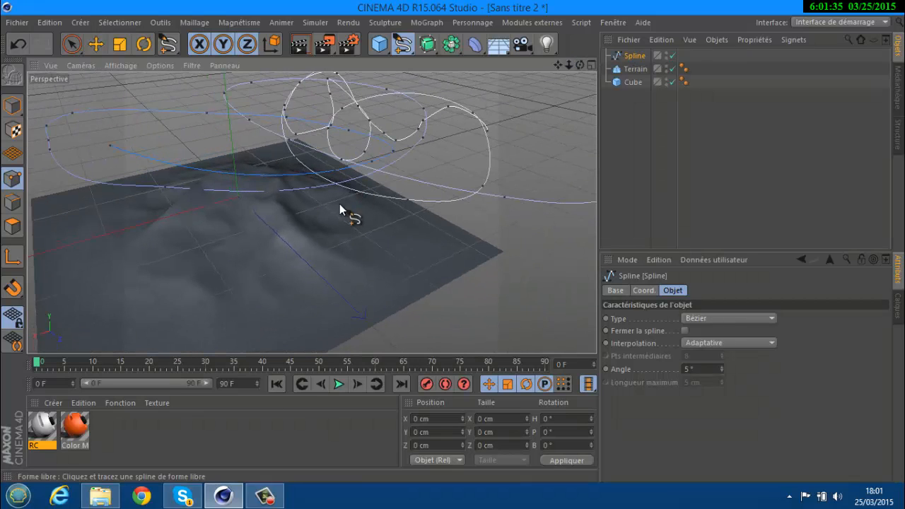
# Add a Reeper X plugin object, nest the freehand spline inside it to form ropes, and delete both objects.
pyautogui.click(530, 23)
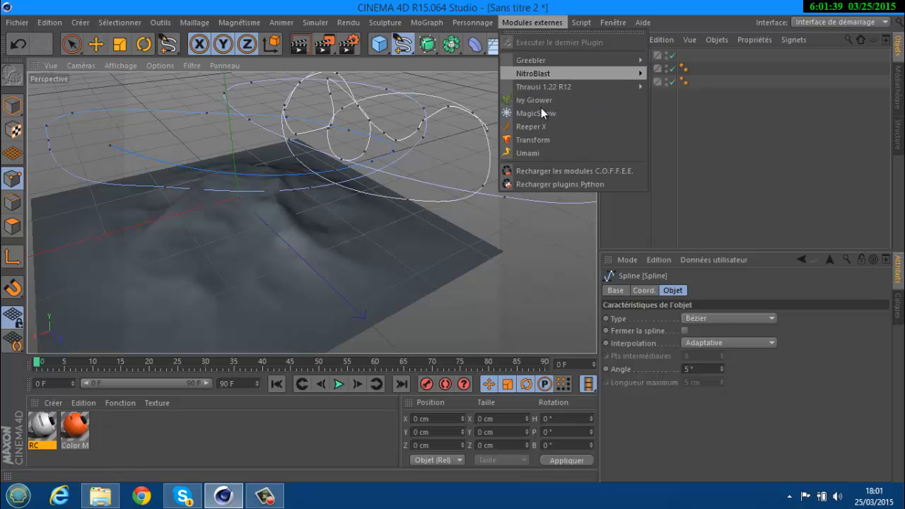
pyautogui.click(540, 130)
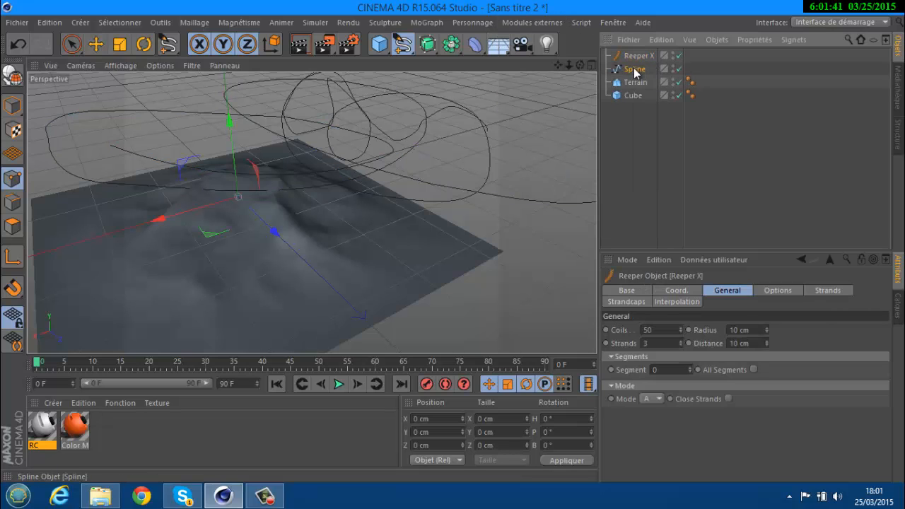
pyautogui.moveTo(634, 69); pyautogui.dragTo(630, 55)
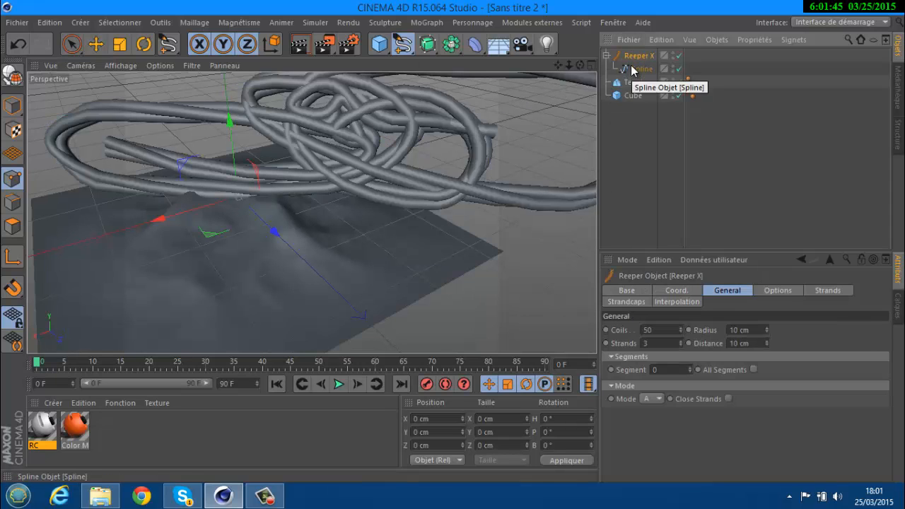
pyautogui.press('Delete')
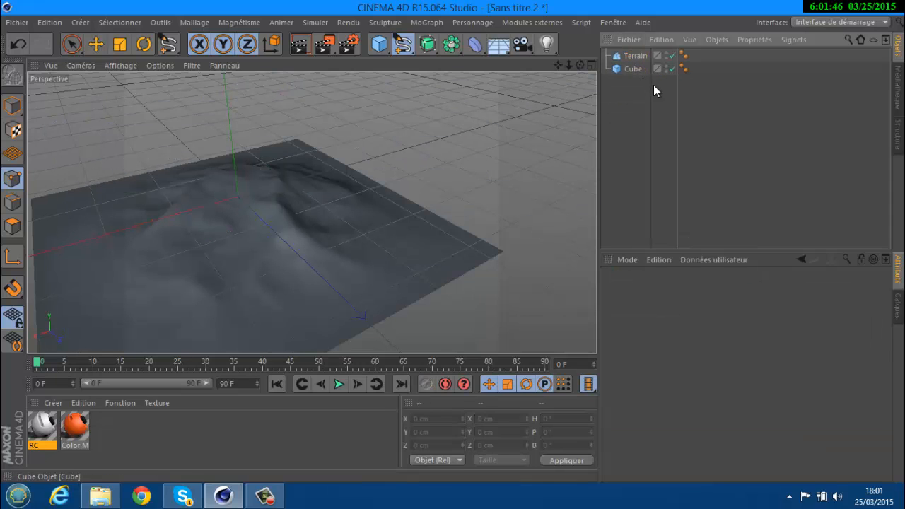
# Add an Extrusion generator to the scene.
pyautogui.click(430, 48)
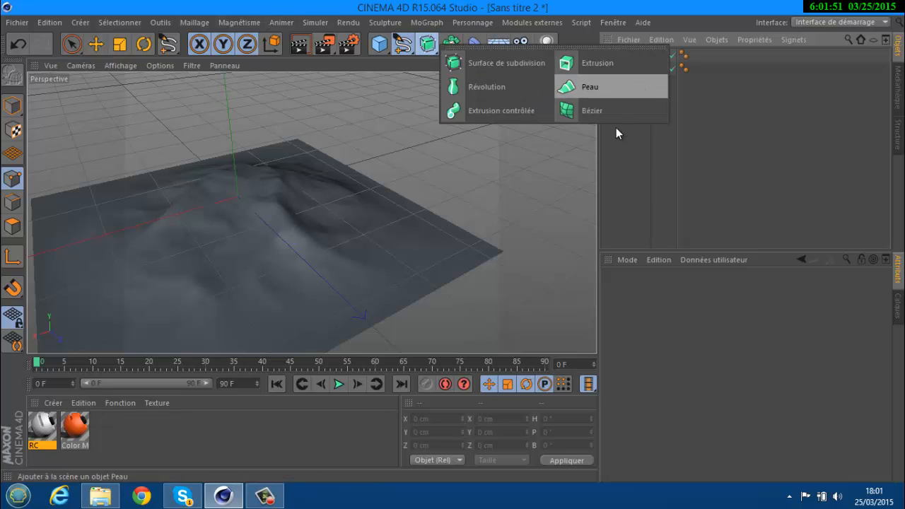
pyautogui.click(766, 160)
pyautogui.click(435, 45)
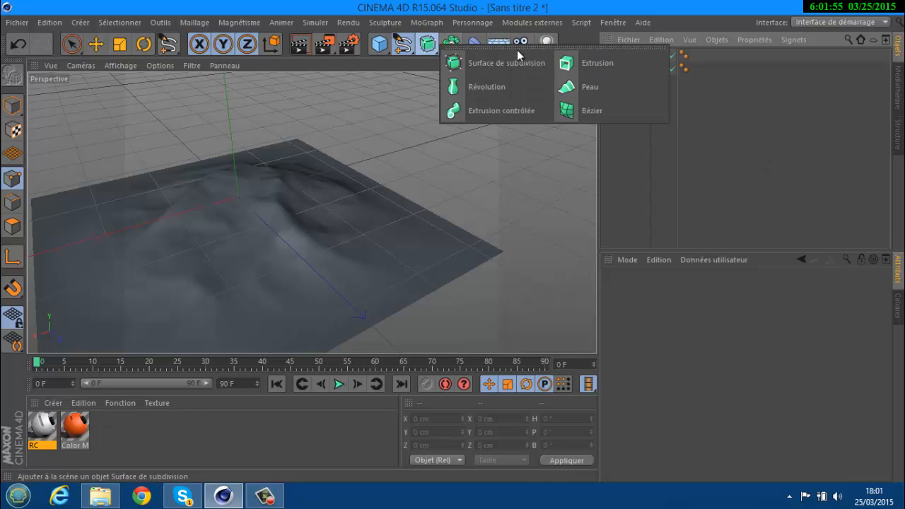
pyautogui.click(593, 63)
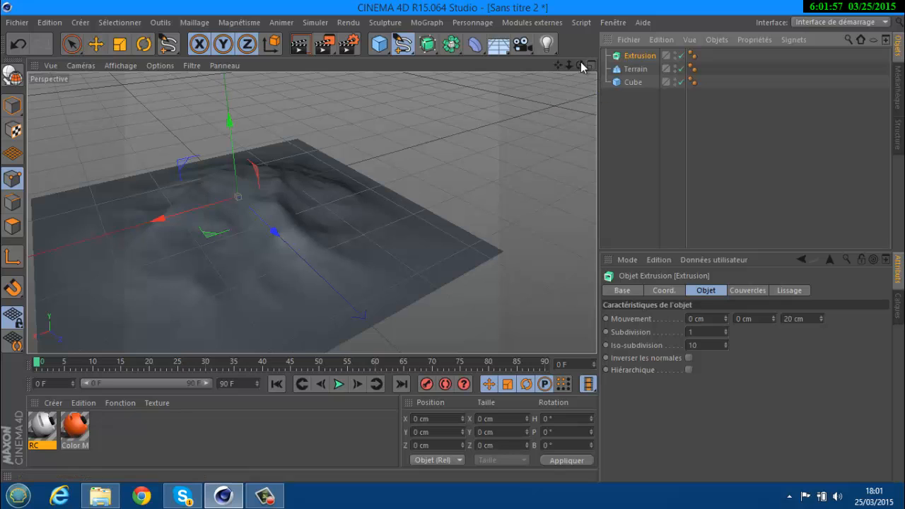
pyautogui.moveTo(581, 64); pyautogui.dragTo(520, 143)
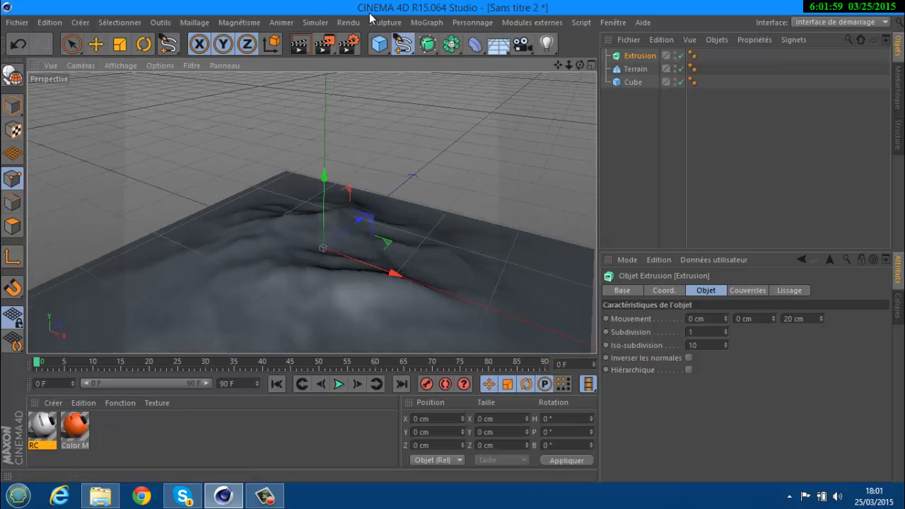
# Draw a wavy freehand spline above the terrain and make it a child of the Extrusion object.
pyautogui.click(402, 44)
pyautogui.click(435, 63)
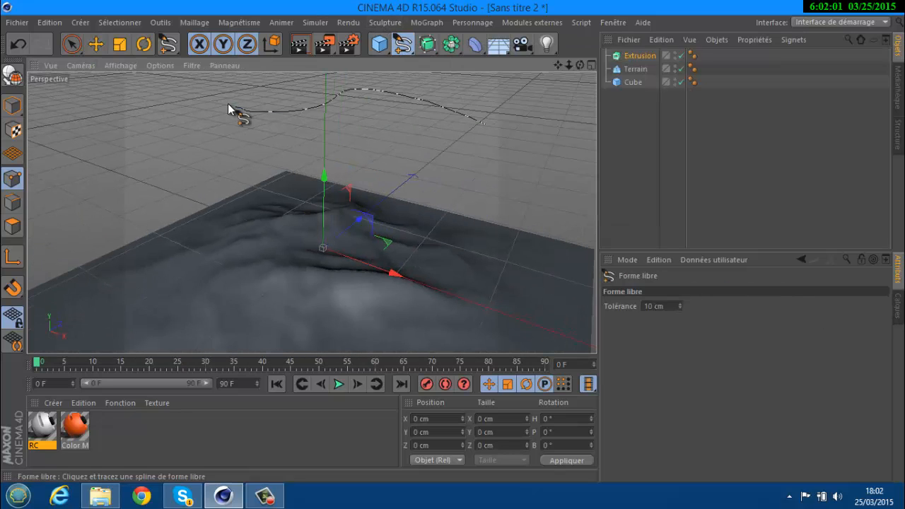
pyautogui.moveTo(228, 108); pyautogui.dragTo(231, 105)
pyautogui.moveTo(634, 57); pyautogui.dragTo(629, 56)
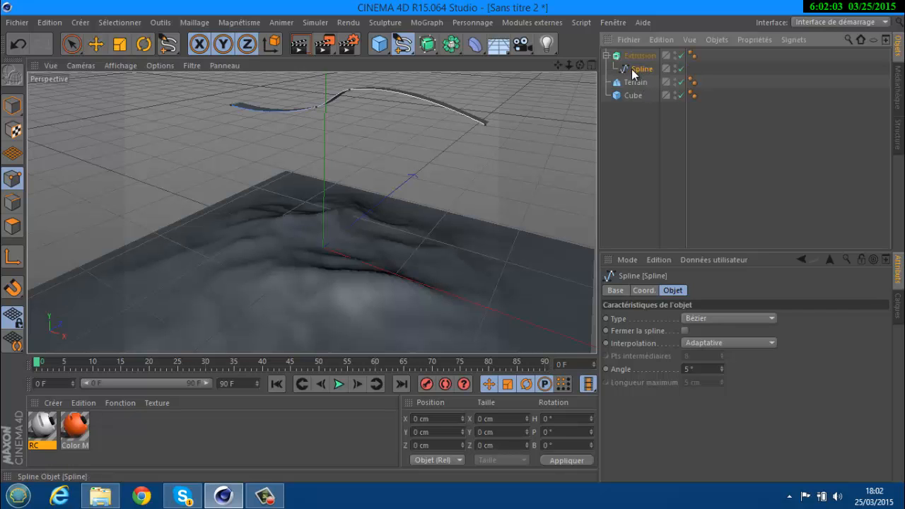
pyautogui.moveTo(473, 267); pyautogui.dragTo(461, 234)
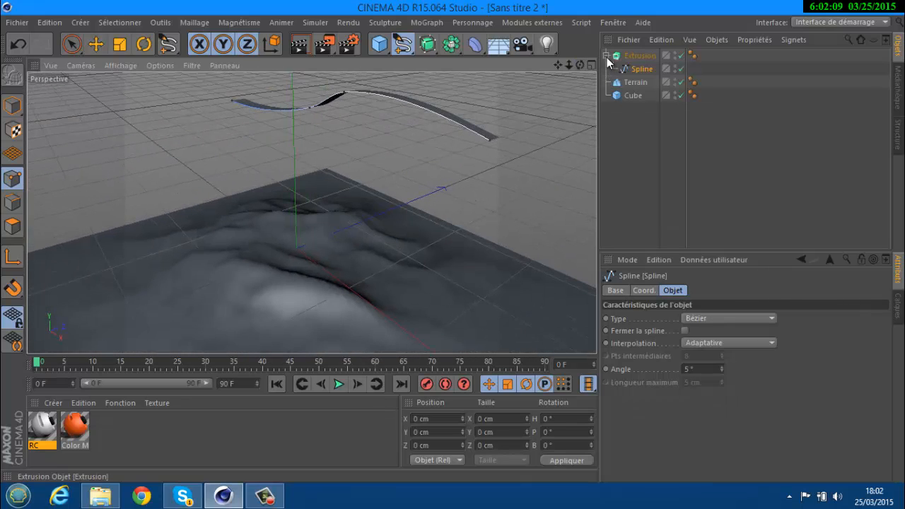
# Collapse the Extrusion hierarchy, and add a Subdivision Surface generator and a second cube.
pyautogui.click(606, 56)
pyautogui.moveTo(440, 45); pyautogui.dragTo(470, 65)
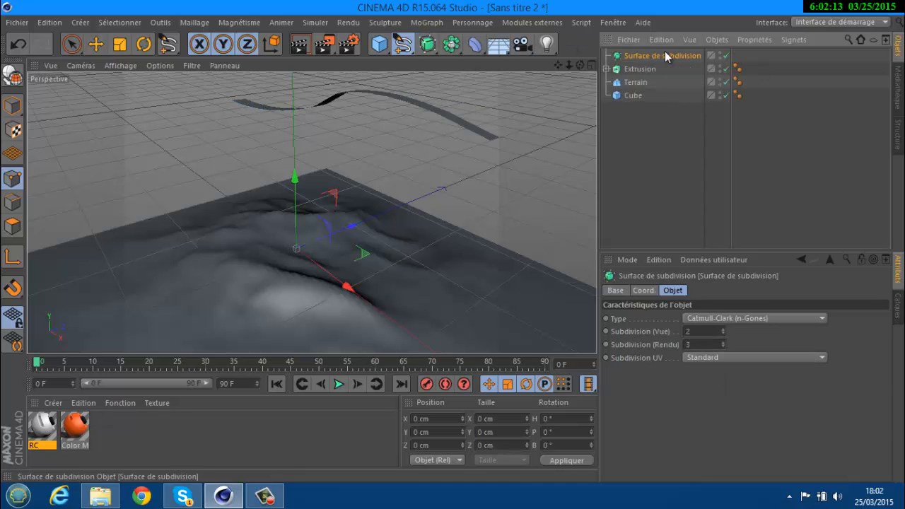
pyautogui.click(379, 44)
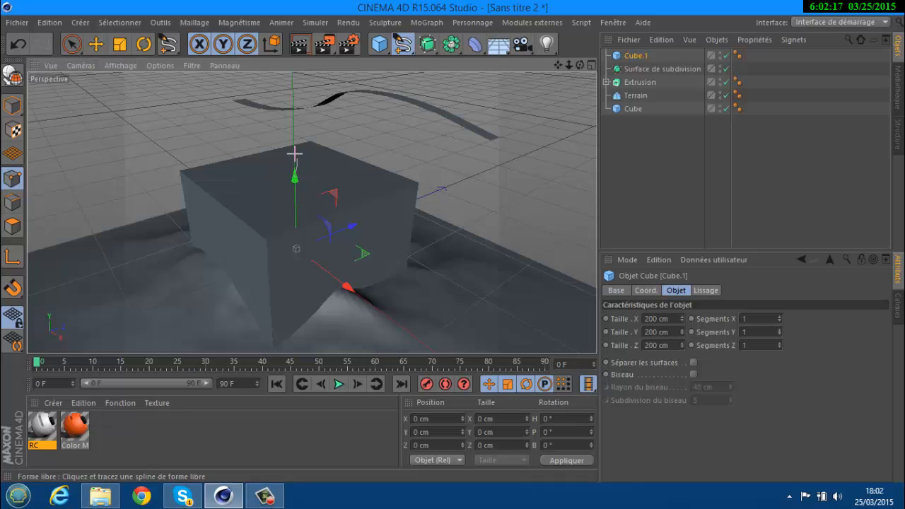
# Delete the stray spline drawn over the cube and nest the second cube under the Subdivision Surface.
pyautogui.click(330, 182)
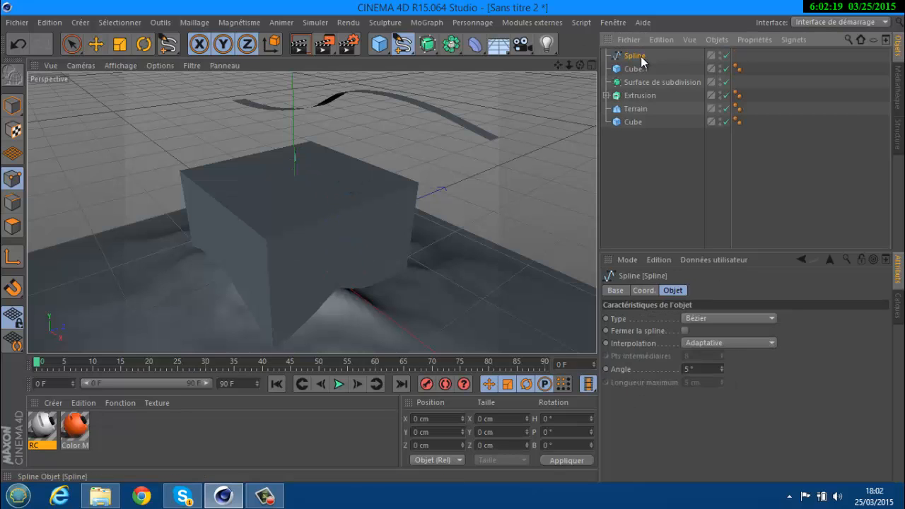
pyautogui.press('Delete')
pyautogui.click(95, 44)
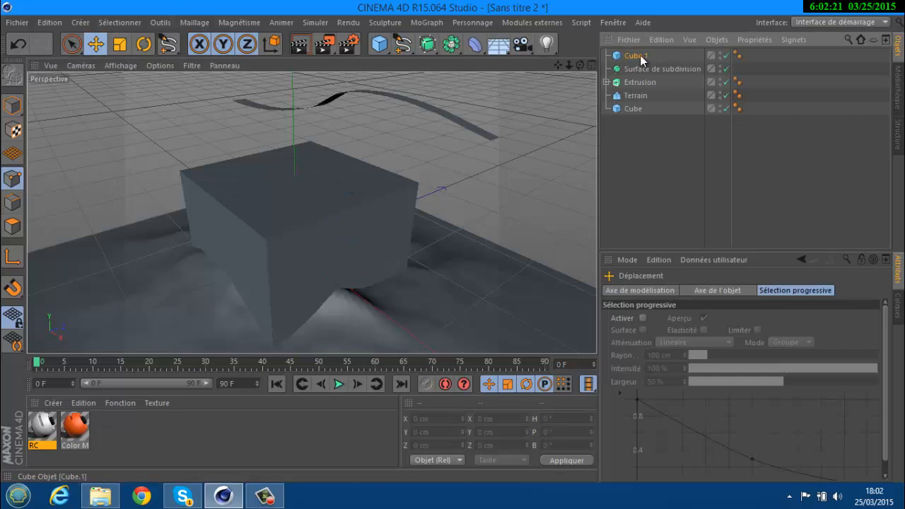
pyautogui.moveTo(635, 55); pyautogui.dragTo(639, 70)
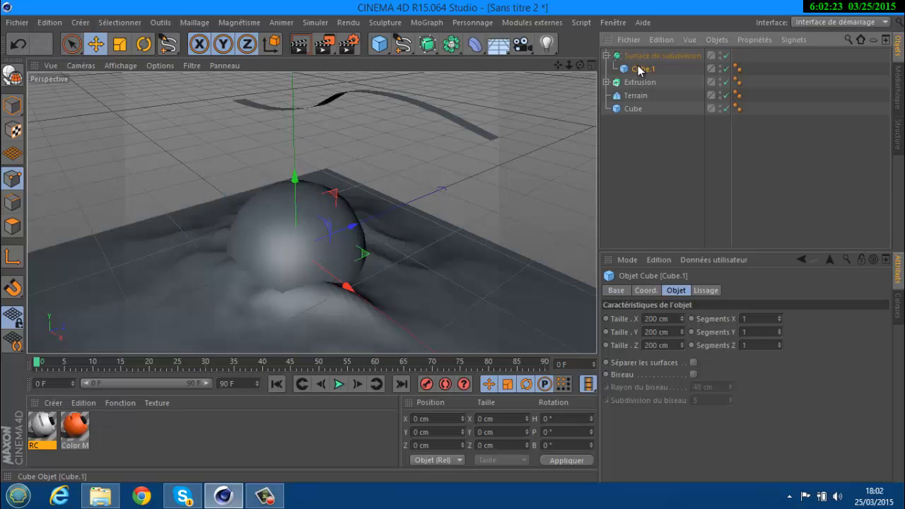
# Raise the subdivided cube along the Y axis so it sits higher over the terrain.
pyautogui.moveTo(295, 178); pyautogui.dragTo(292, 84)
pyautogui.moveTo(580, 64); pyautogui.dragTo(265, 241)
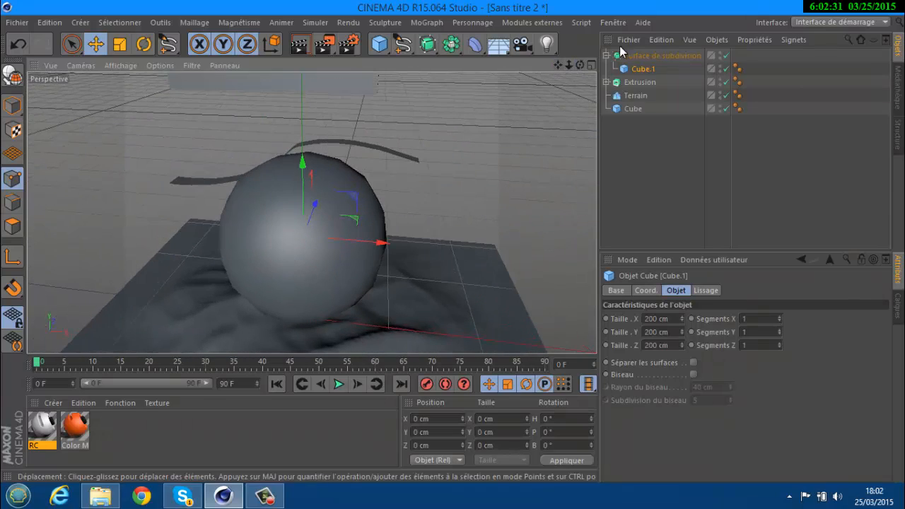
pyautogui.moveTo(456, 241); pyautogui.dragTo(361, 184)
# Add a Smoothing (Lissage) deformer to the scene.
pyautogui.click(473, 44)
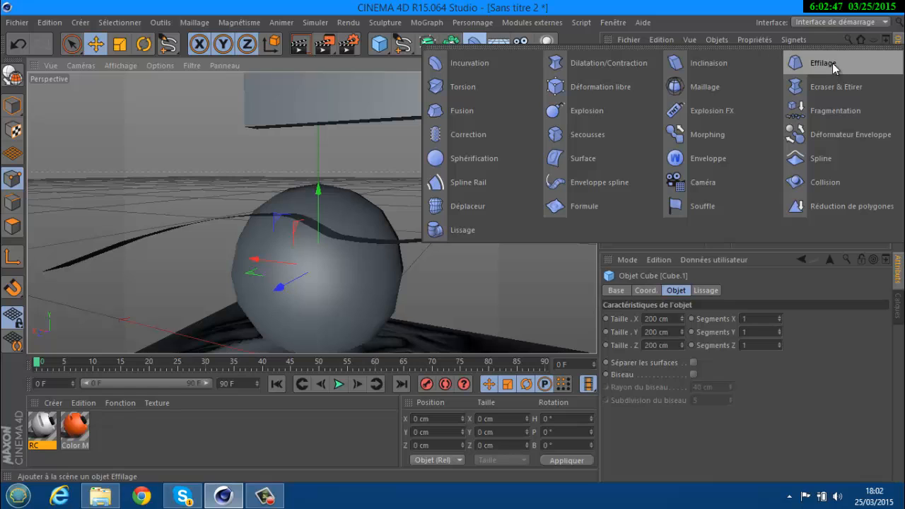
pyautogui.click(463, 232)
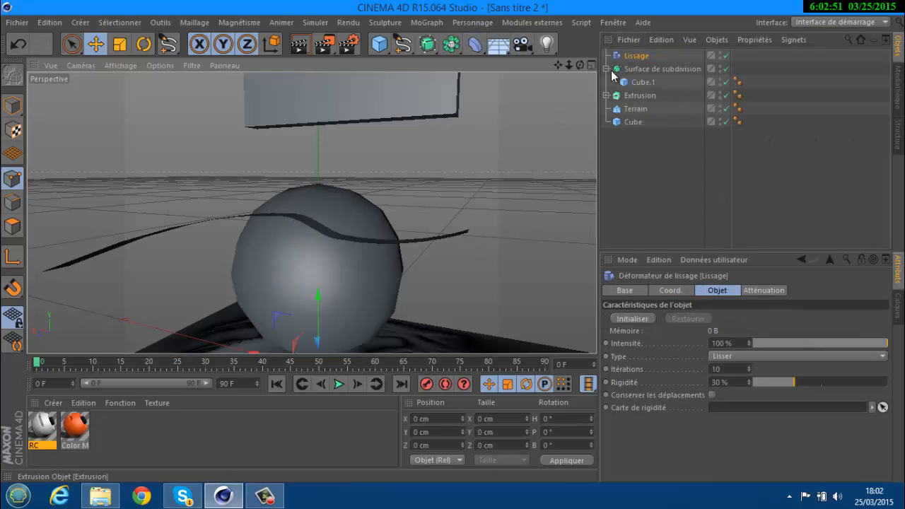
pyautogui.moveTo(580, 65)
pyautogui.mouseDown()
pyautogui.moveTo(436, 239)
pyautogui.moveTo(462, 242)
pyautogui.moveTo(452, 256)
pyautogui.moveTo(459, 244)
pyautogui.mouseUp()
pyautogui.scroll(-4, 309, 161)
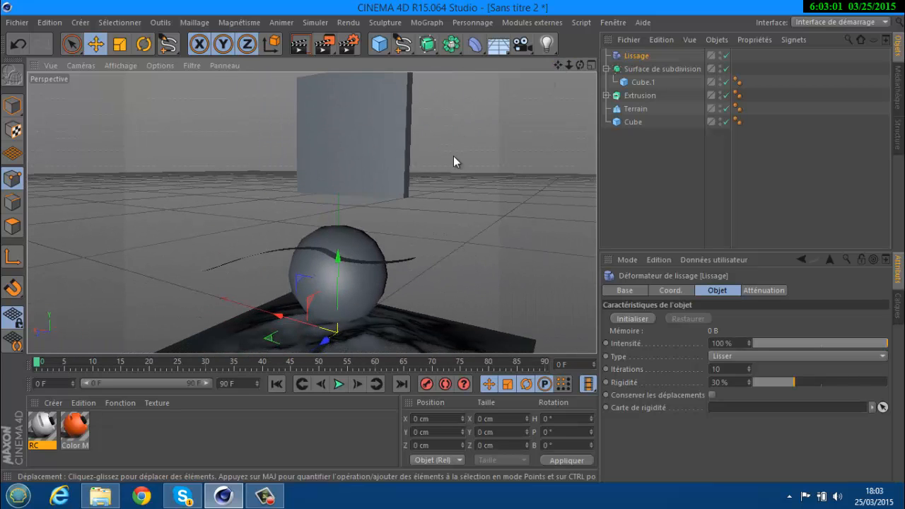
# Add a floor (Sol) object and lower it along the Y axis until the terrain's relief stands above it.
pyautogui.moveTo(498, 44); pyautogui.dragTo(553, 64)
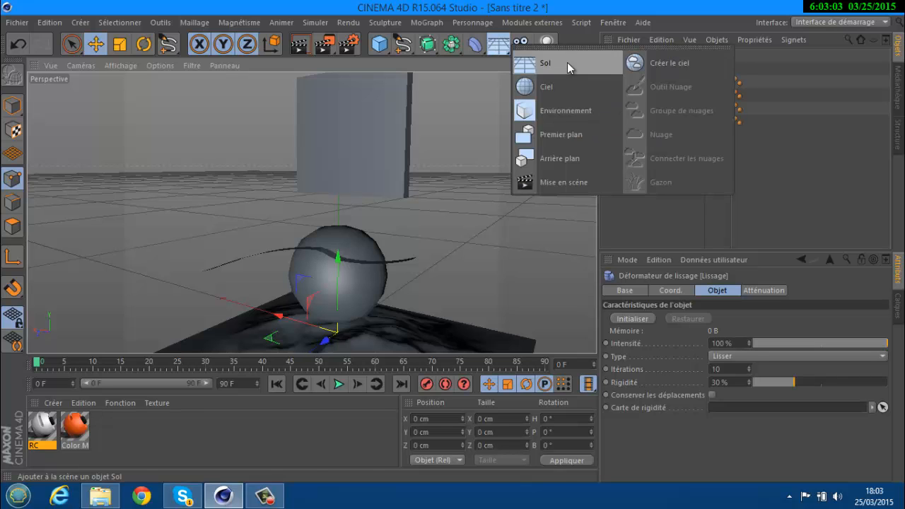
pyautogui.click(567, 62)
pyautogui.scroll(-3, 368, 244)
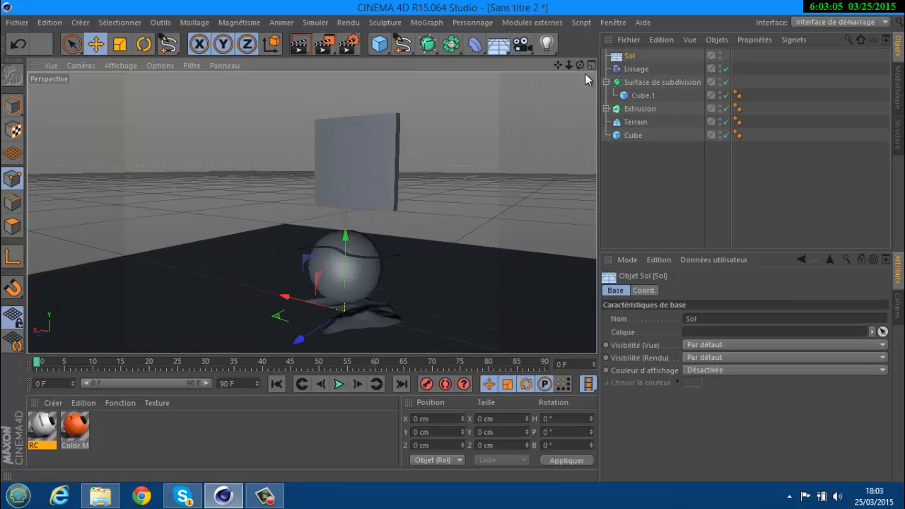
pyautogui.moveTo(558, 64)
pyautogui.mouseDown()
pyautogui.moveTo(453, 240)
pyautogui.moveTo(559, 64)
pyautogui.mouseUp()
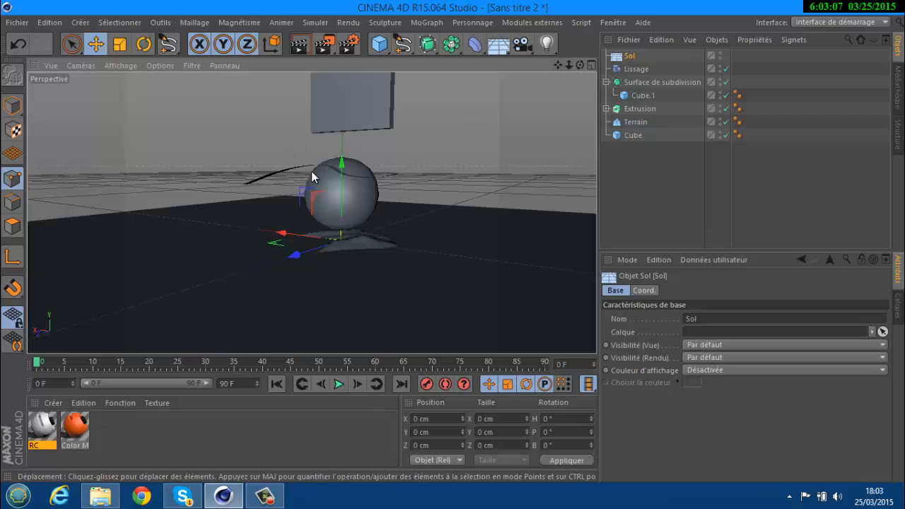
pyautogui.moveTo(340, 160); pyautogui.dragTo(342, 253)
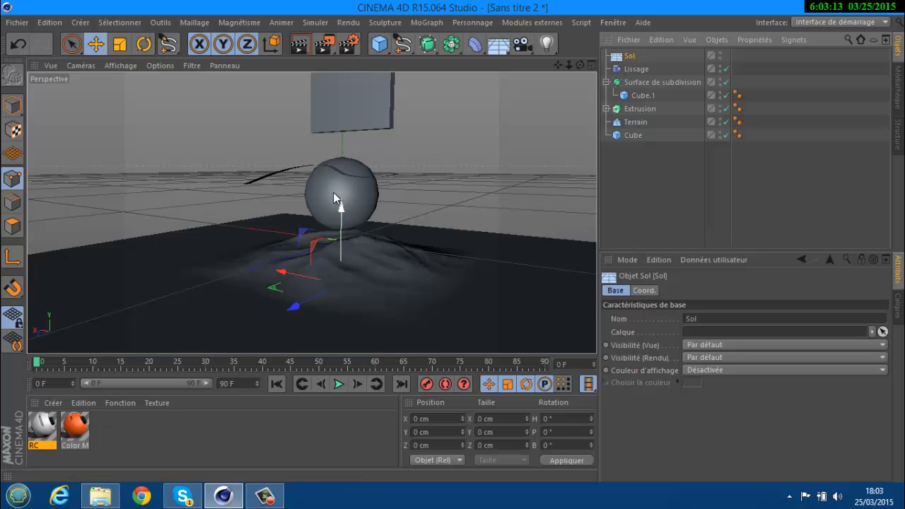
pyautogui.moveTo(333, 193); pyautogui.dragTo(331, 213)
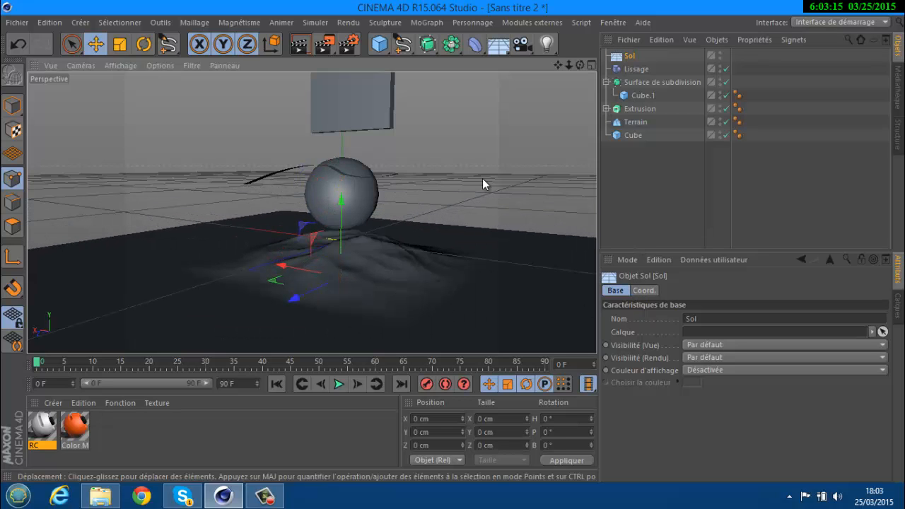
pyautogui.moveTo(579, 65); pyautogui.dragTo(356, 170)
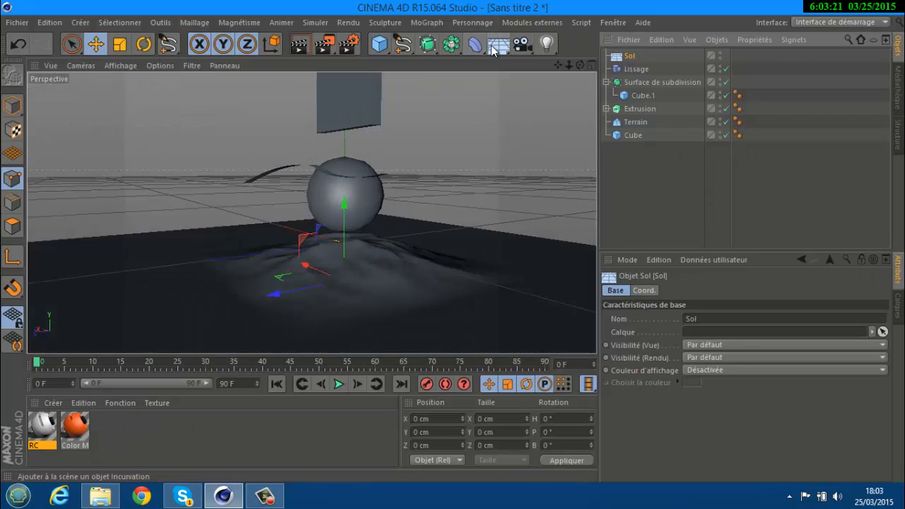
# Try a plain sky (Ciel) object in the scene and delete it.
pyautogui.moveTo(498, 44); pyautogui.dragTo(551, 92)
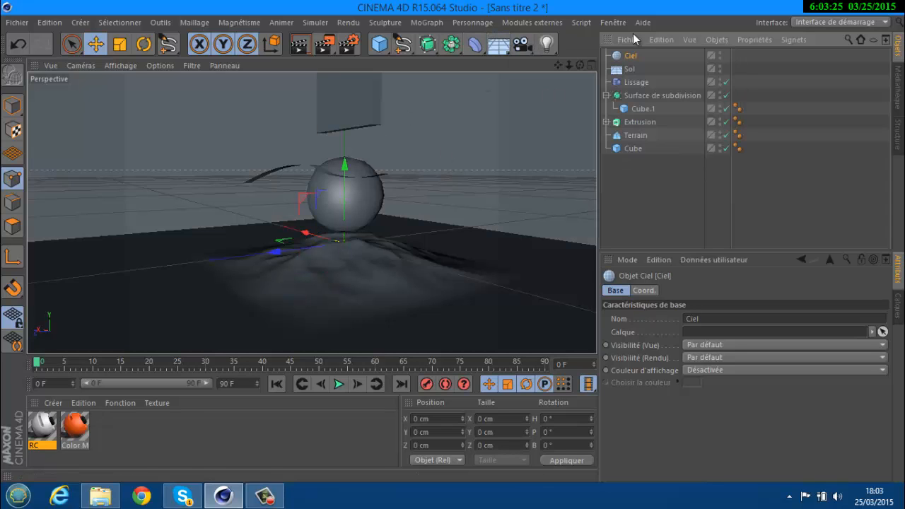
pyautogui.press('Delete')
# Add an Environment object with a pure red colour (255, 0, 0) and a colour intensity of 74 %.
pyautogui.moveTo(498, 44); pyautogui.dragTo(543, 111)
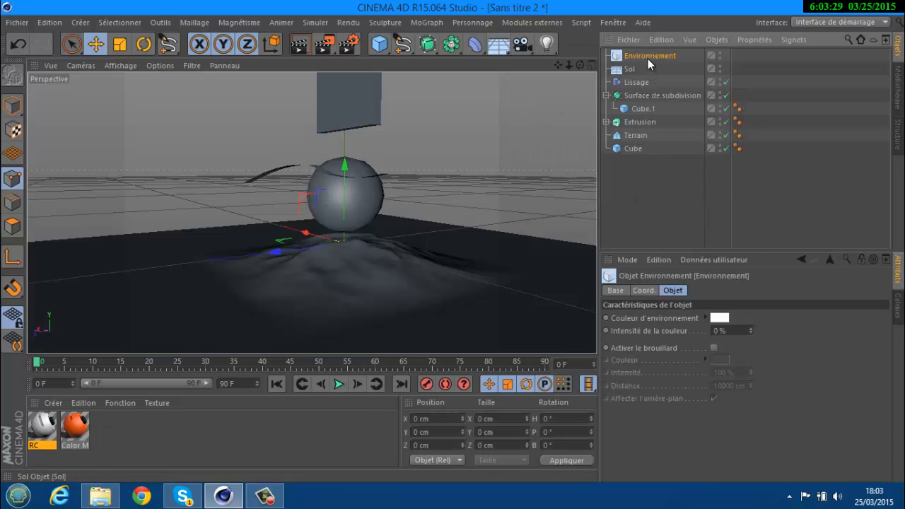
pyautogui.click(720, 318)
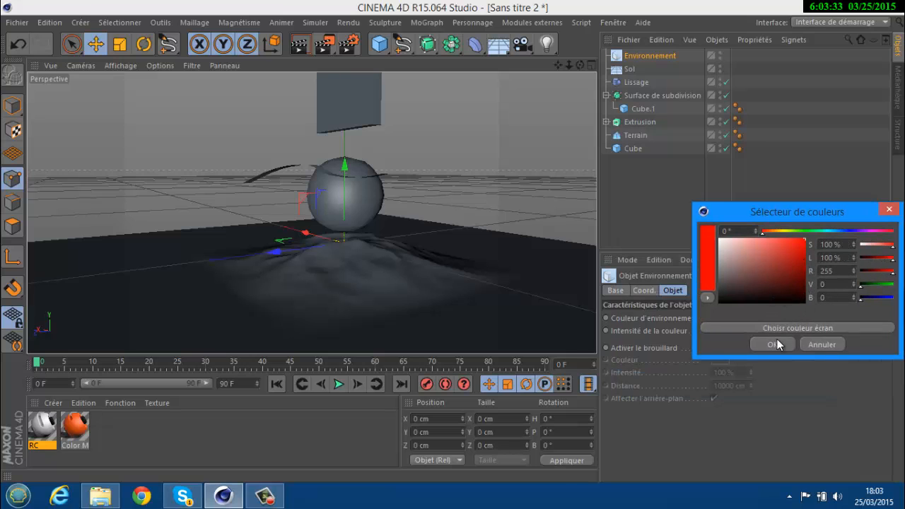
pyautogui.click(773, 344)
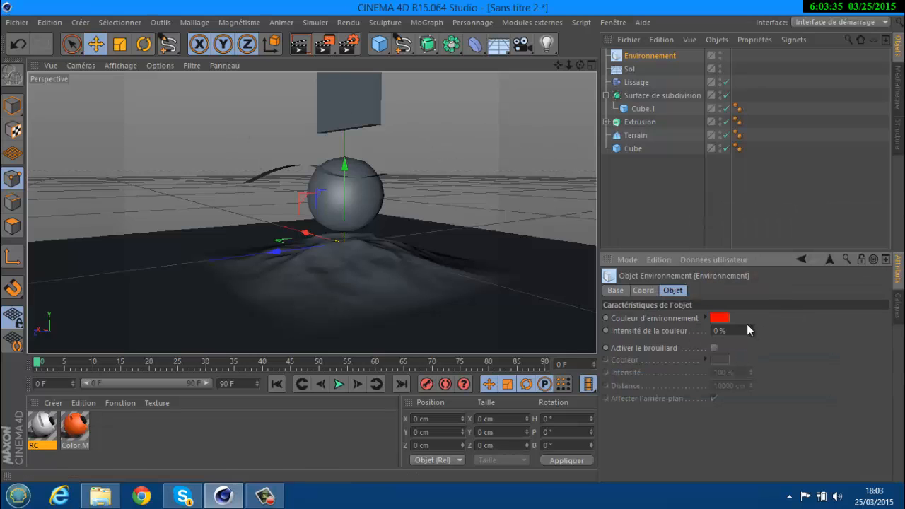
pyautogui.click(750, 328)
pyautogui.moveTo(750, 327); pyautogui.dragTo(750, 326)
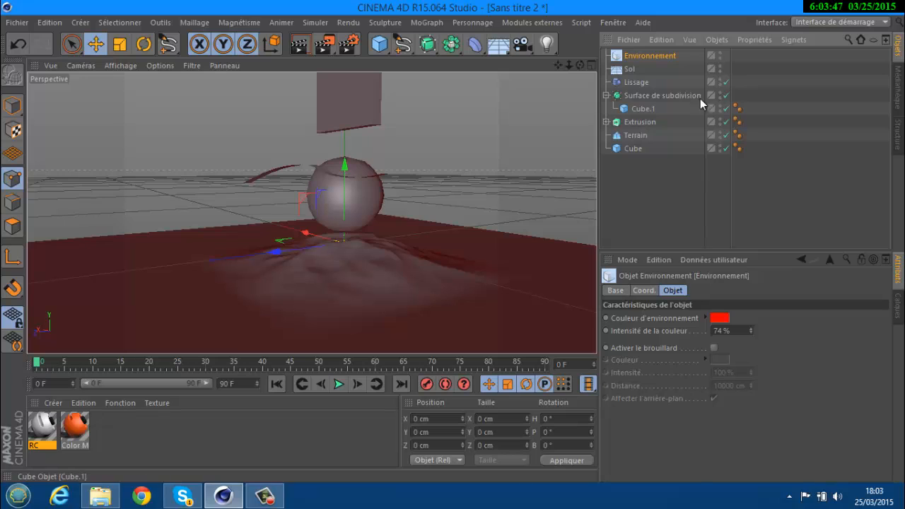
# Switch the first cube off and on again, and hide the Environment object in both the view and the render.
pyautogui.click(725, 146)
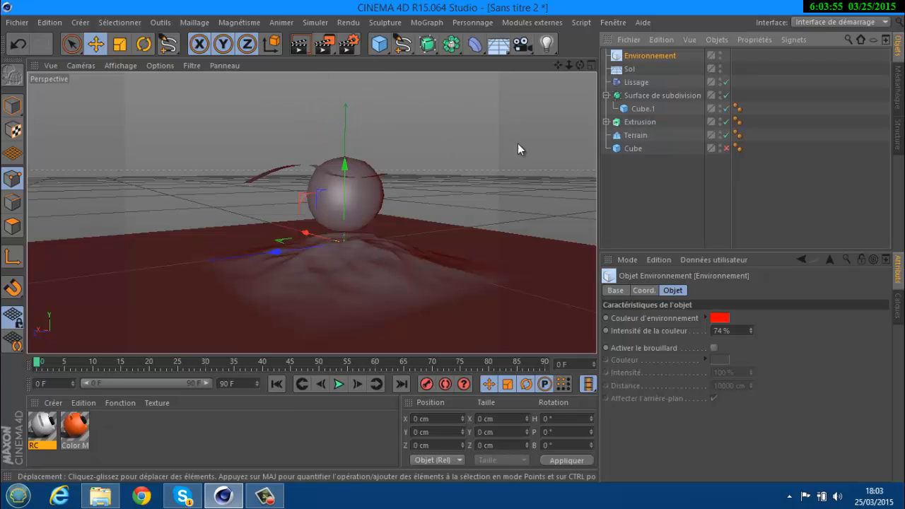
pyautogui.click(726, 148)
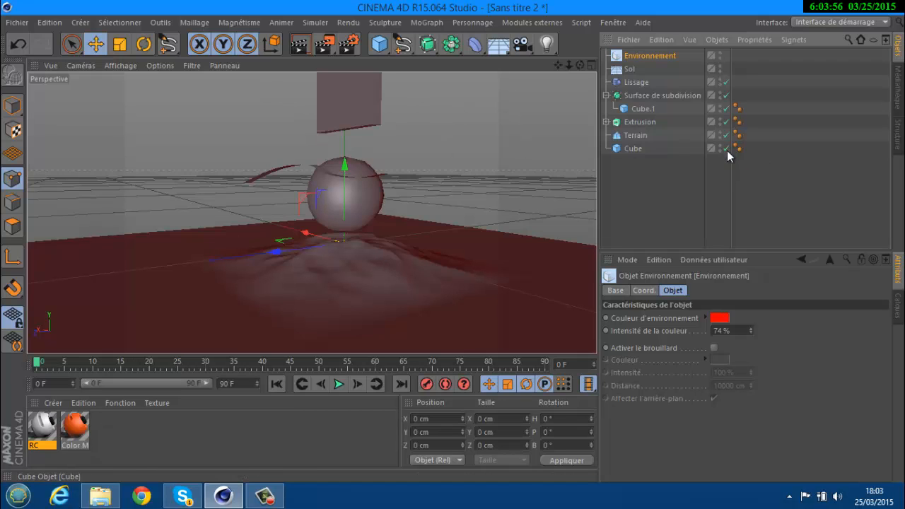
pyautogui.click(719, 56)
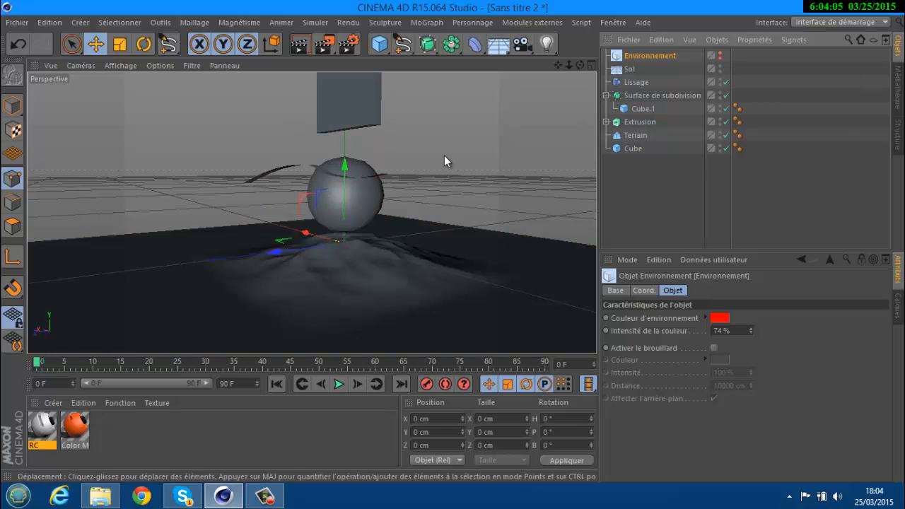
# Add a physical sky (Créer le ciel) to the scene and show its attributes.
pyautogui.click(519, 44)
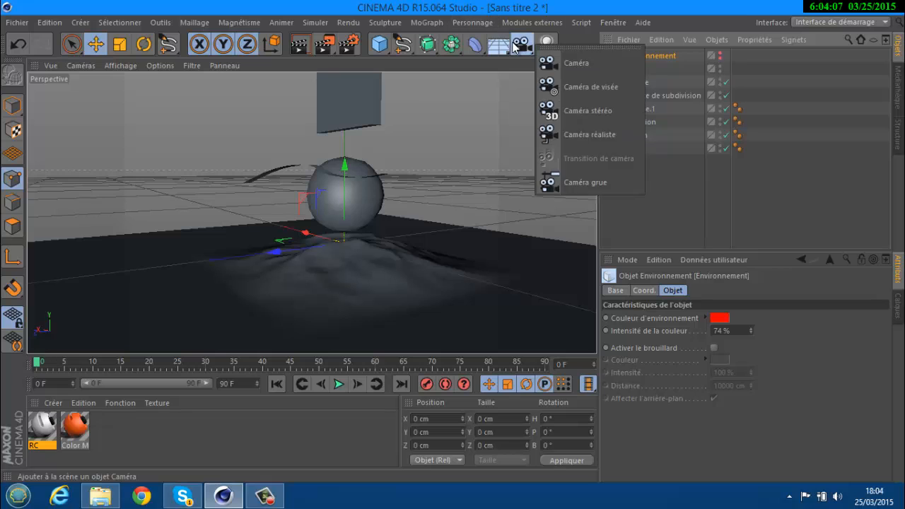
pyautogui.click(498, 44)
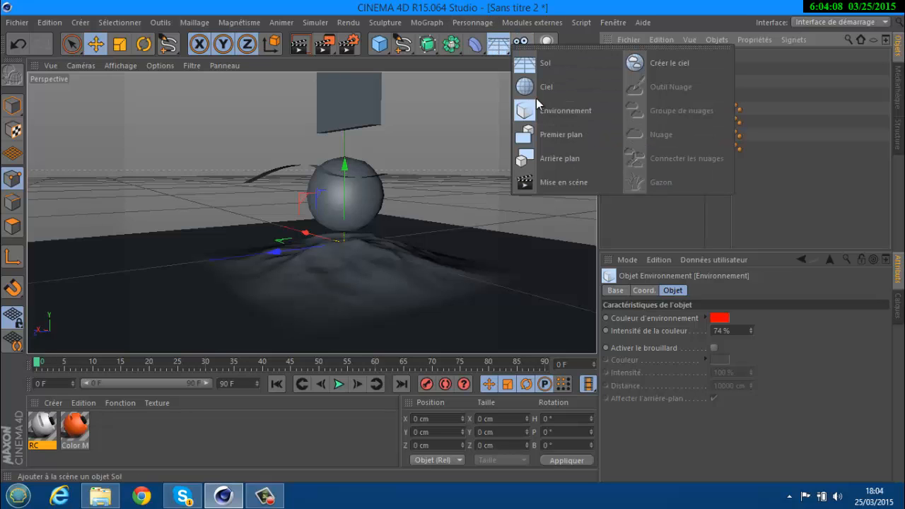
pyautogui.click(661, 65)
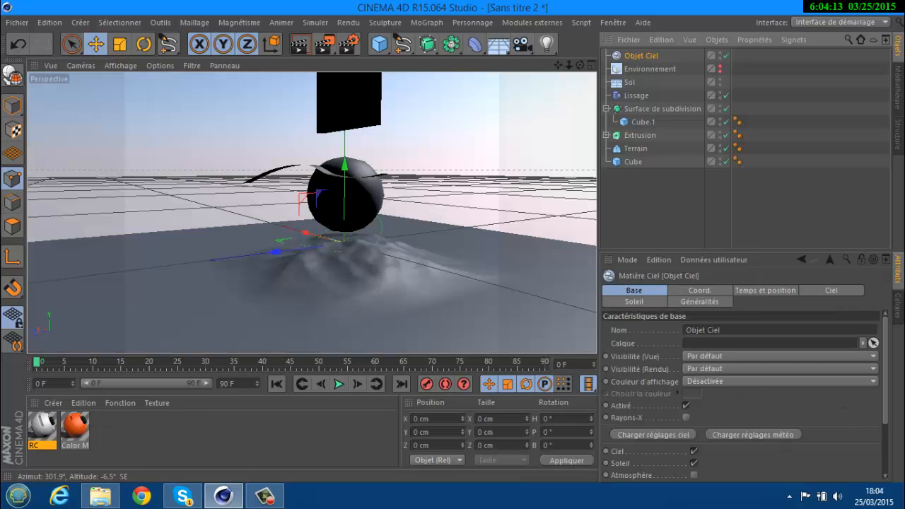
pyautogui.click(897, 306)
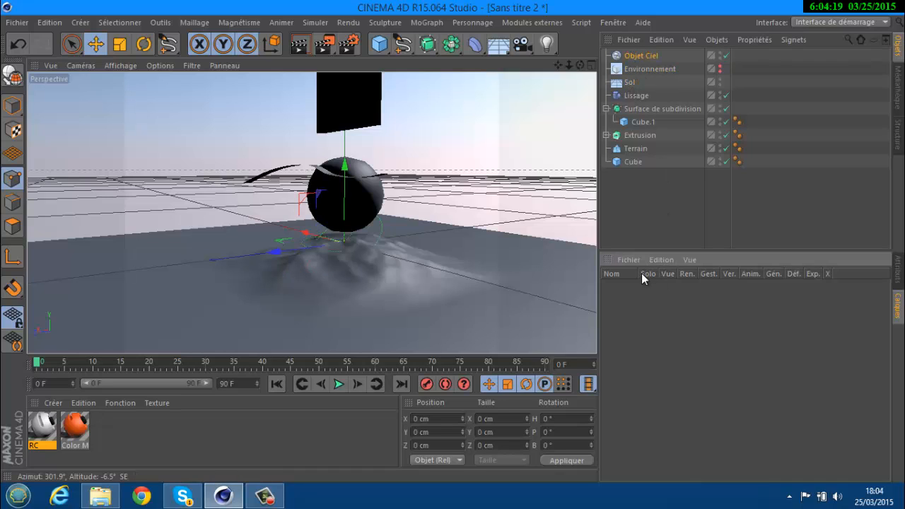
pyautogui.click(896, 269)
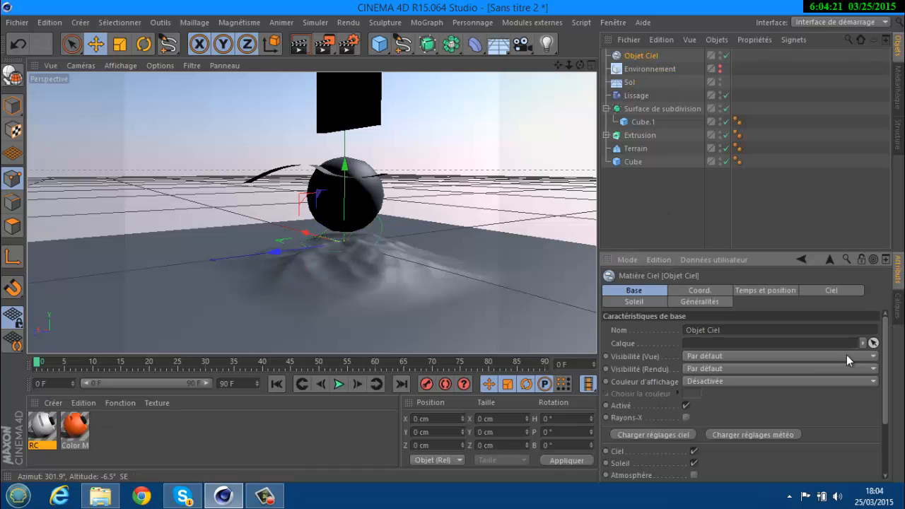
# Set the physical sky's time of day to 06:00:00.
pyautogui.click(707, 292)
pyautogui.click(774, 289)
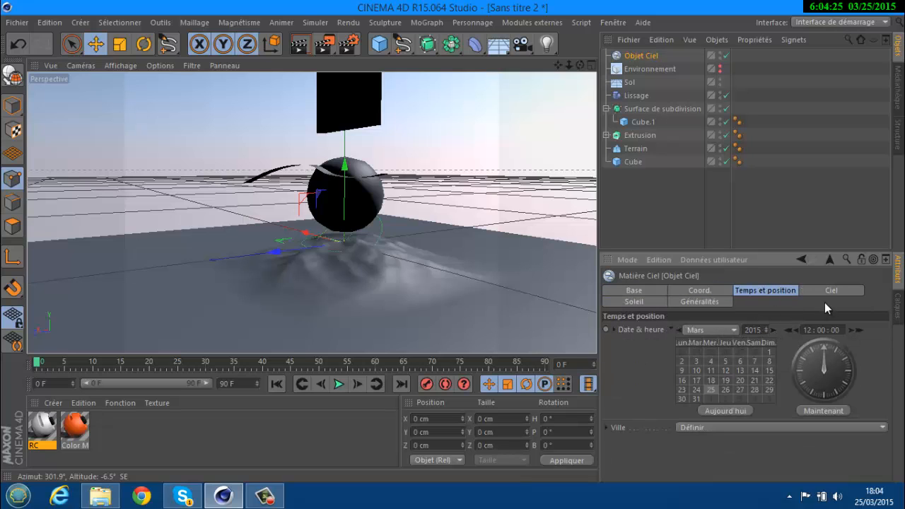
pyautogui.click(790, 332)
pyautogui.click(791, 333)
pyautogui.click(791, 333)
pyautogui.click(791, 332)
pyautogui.click(790, 332)
pyautogui.click(790, 333)
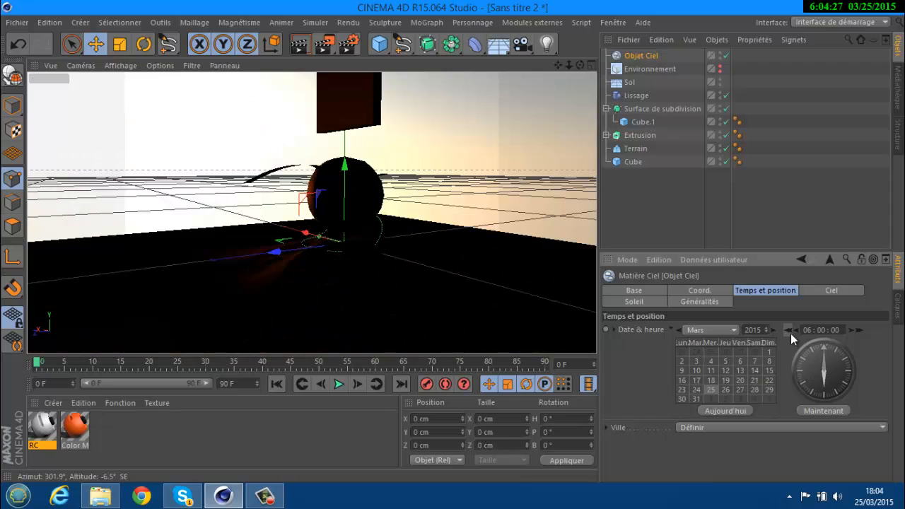
# Enable the atmosphere and clouds (Nuages) of the physical sky.
pyautogui.click(806, 289)
pyautogui.click(639, 291)
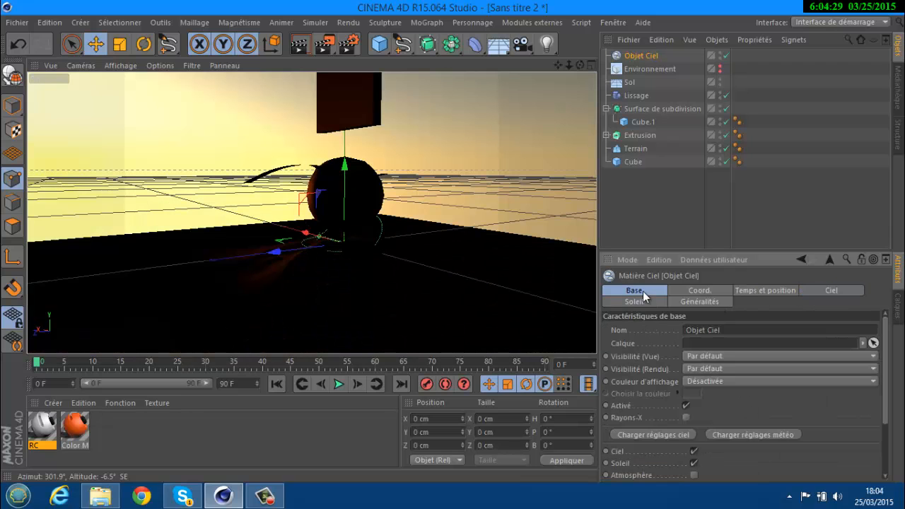
pyautogui.scroll(-3, 735, 394)
pyautogui.click(693, 399)
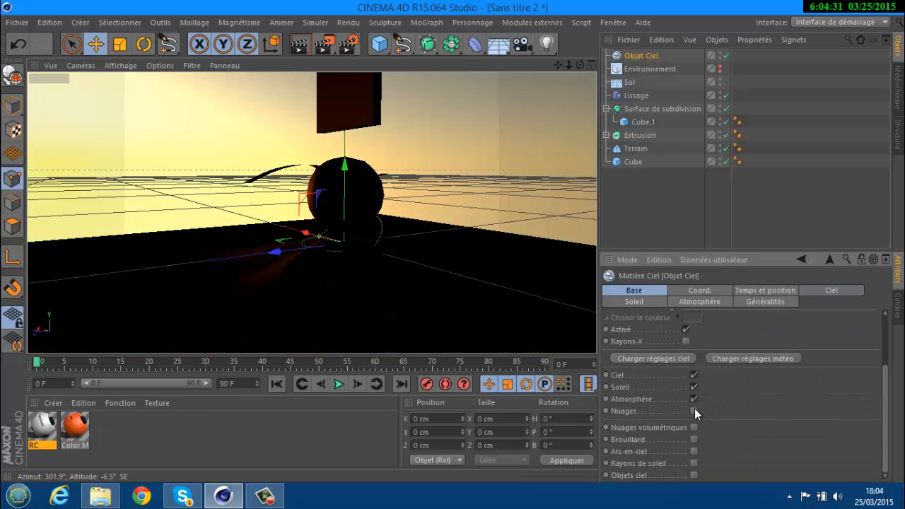
pyautogui.click(693, 411)
pyautogui.click(694, 427)
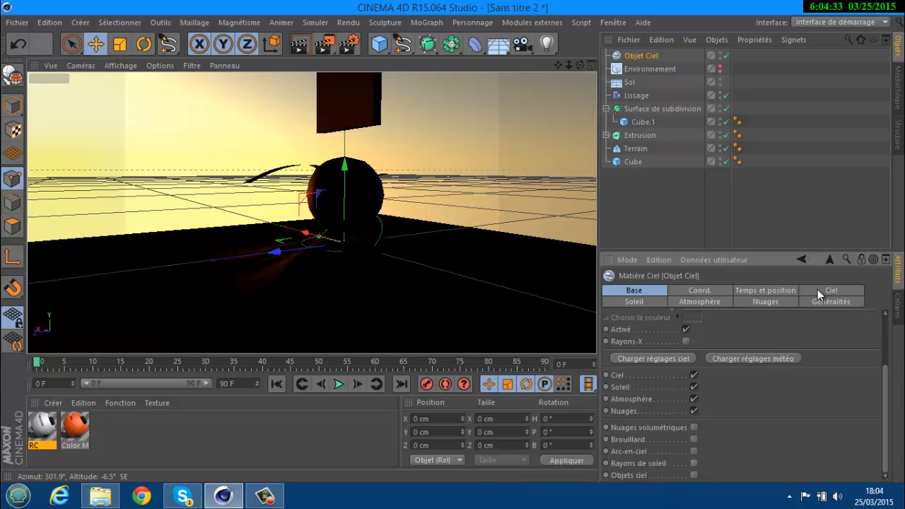
# Add a Plane (Plan) primitive to the scene.
pyautogui.click(499, 45)
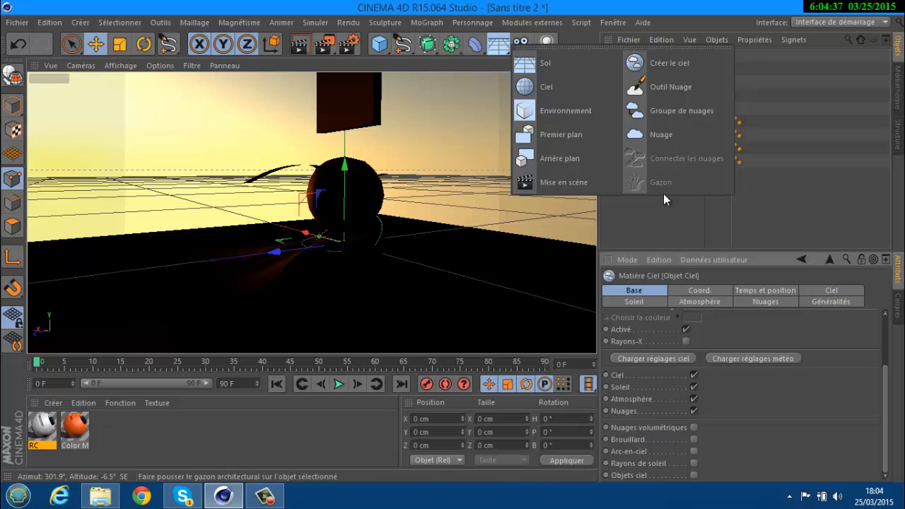
pyautogui.click(630, 82)
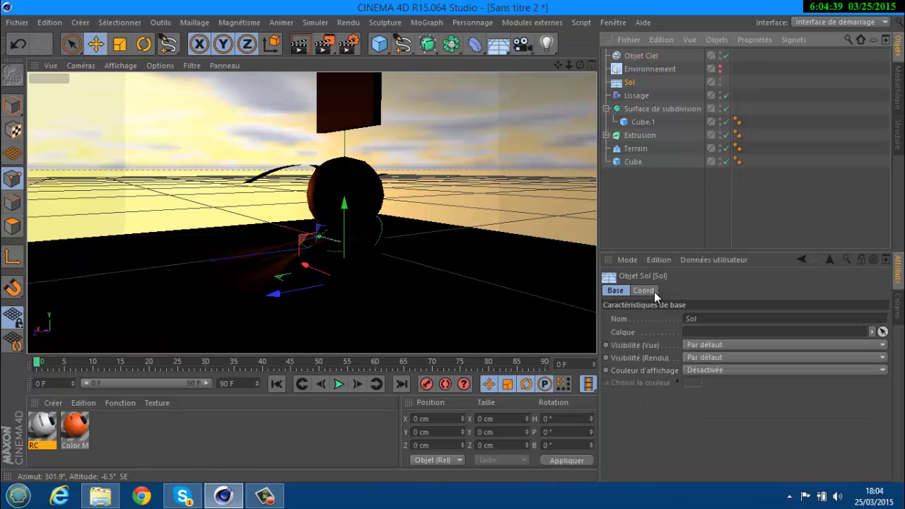
pyautogui.click(499, 45)
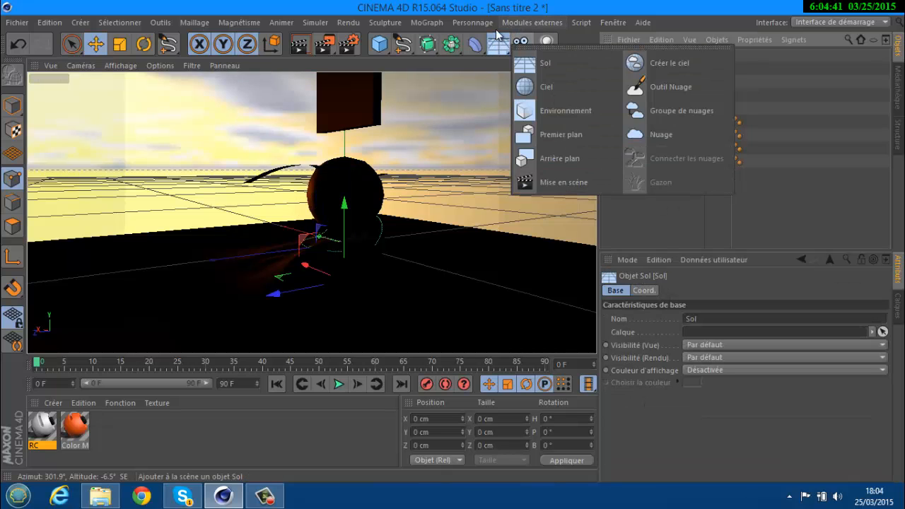
pyautogui.click(379, 44)
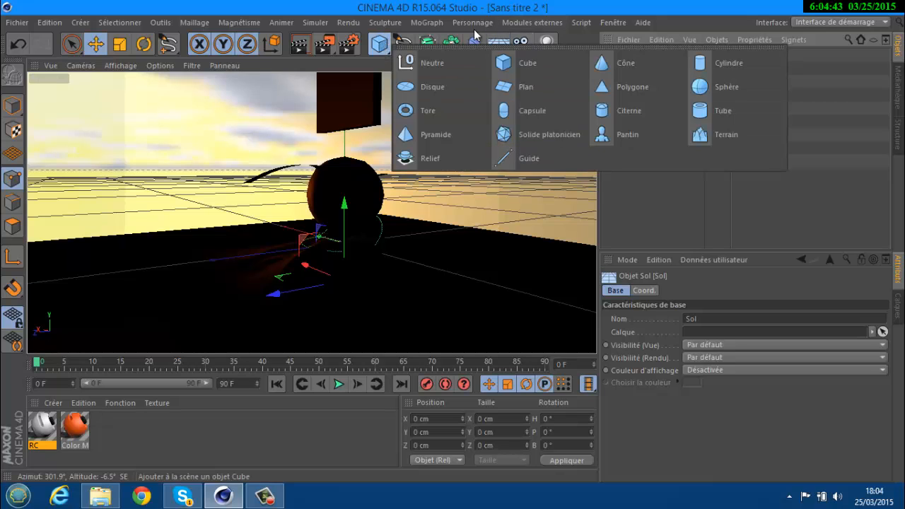
pyautogui.click(536, 86)
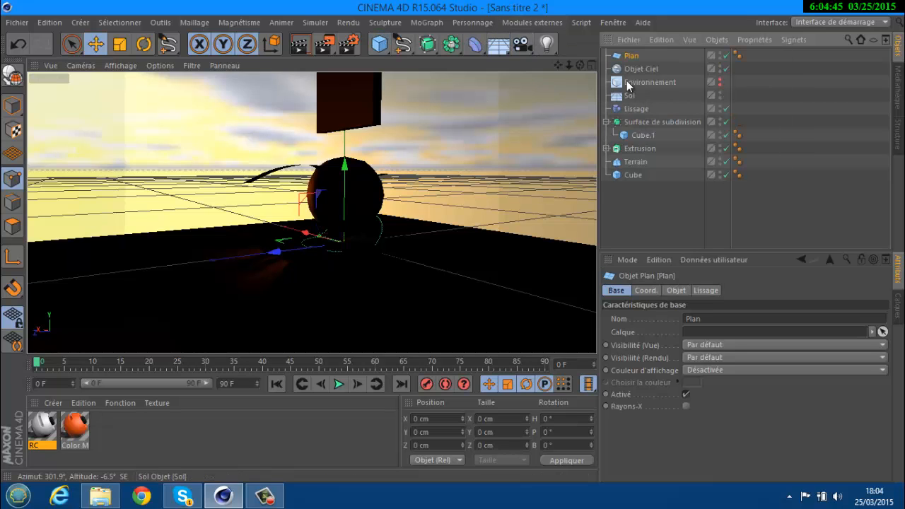
# Hide the physical sky in the view and render, and move the plane up and off to the side of the sphere.
pyautogui.click(719, 70)
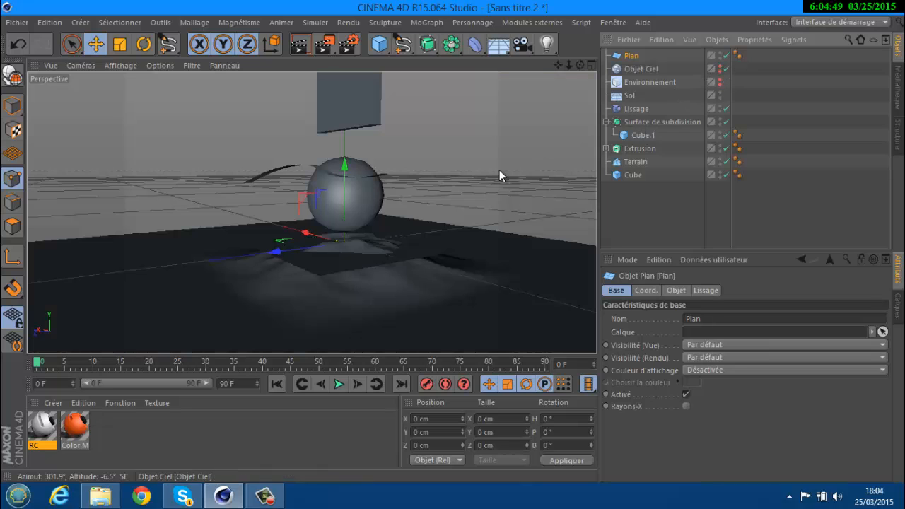
pyautogui.moveTo(340, 200); pyautogui.dragTo(131, 233)
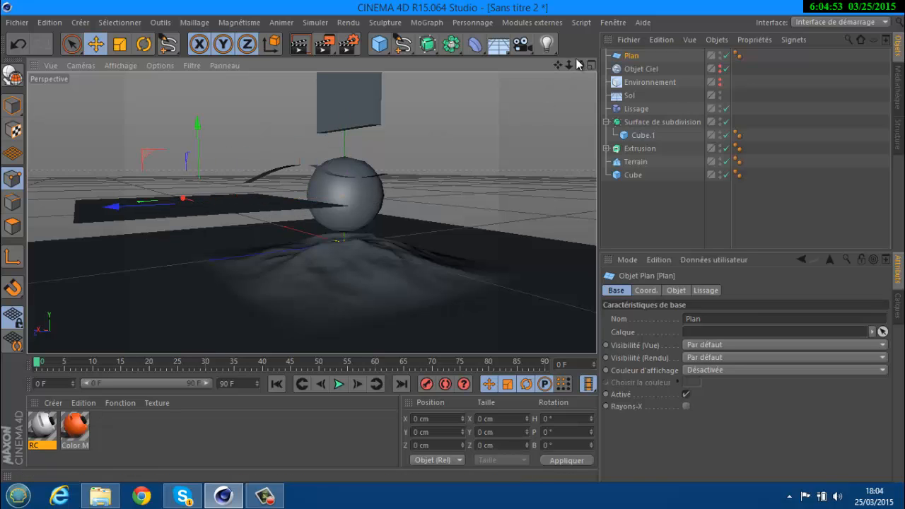
pyautogui.moveTo(580, 65); pyautogui.dragTo(417, 272)
# Apply architectural grass (Gazon) to the plane, and delete the plane.
pyautogui.click(632, 57)
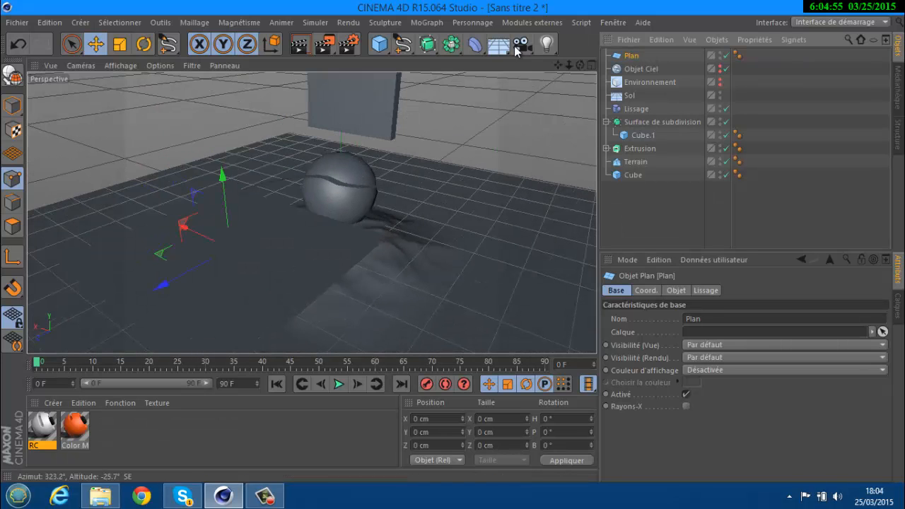
pyautogui.click(498, 43)
pyautogui.click(640, 182)
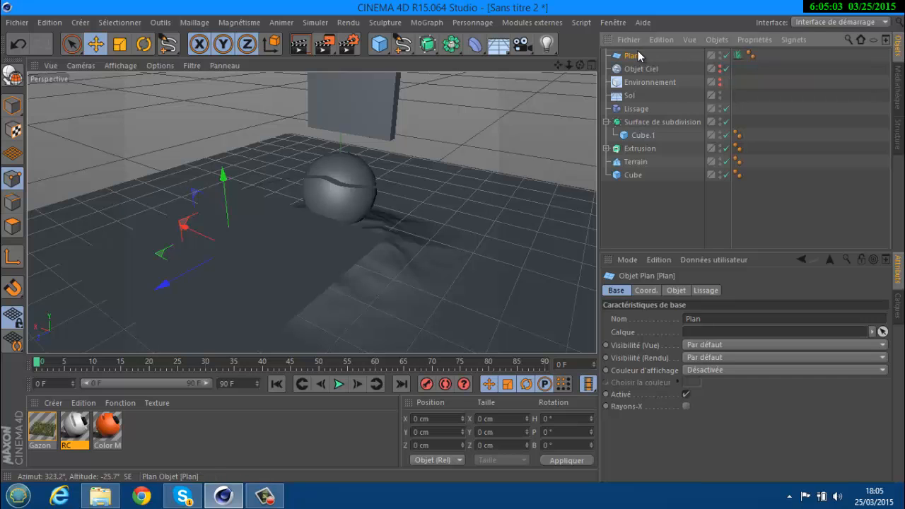
pyautogui.press('Delete')
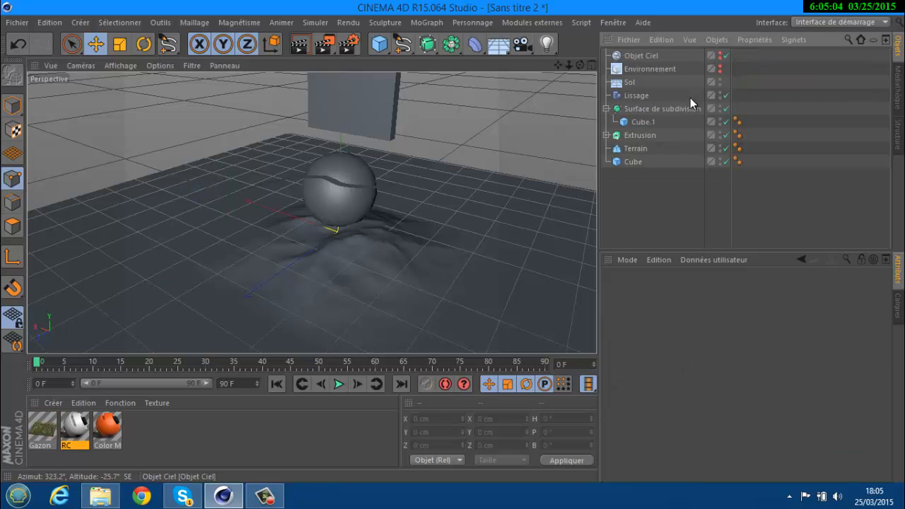
# Add a standard camera (Caméra) to the scene and switch the perspective view to look through it.
pyautogui.click(523, 47)
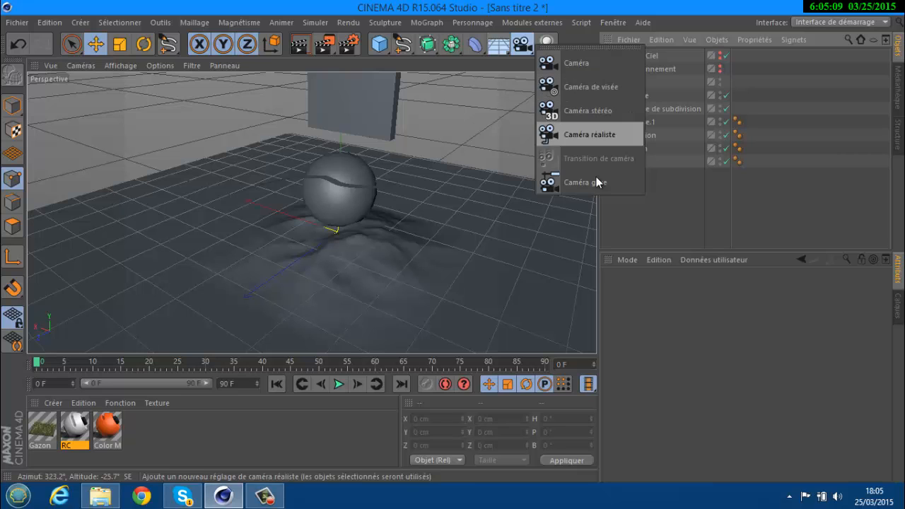
pyautogui.click(576, 63)
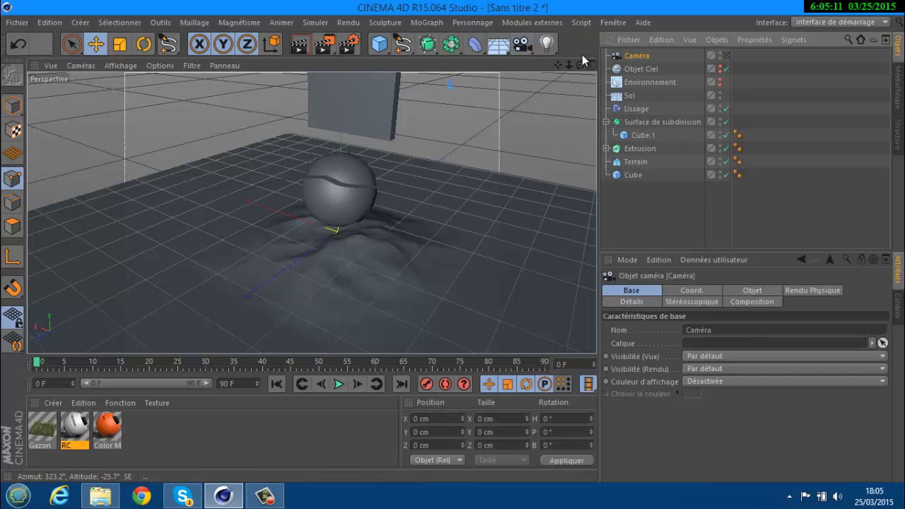
pyautogui.keyDown('alt'); pyautogui.moveTo(464, 244); pyautogui.dragTo(448, 255); pyautogui.keyUp('alt')
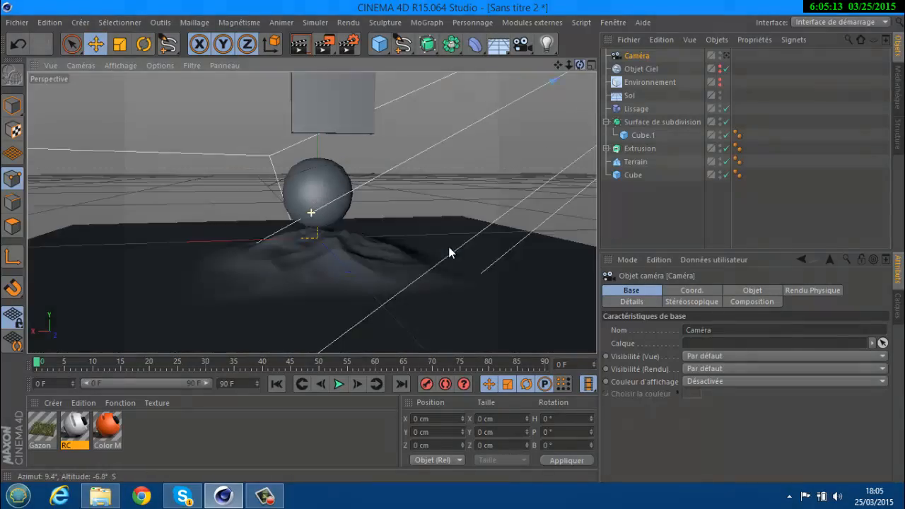
pyautogui.moveTo(558, 65); pyautogui.dragTo(450, 243)
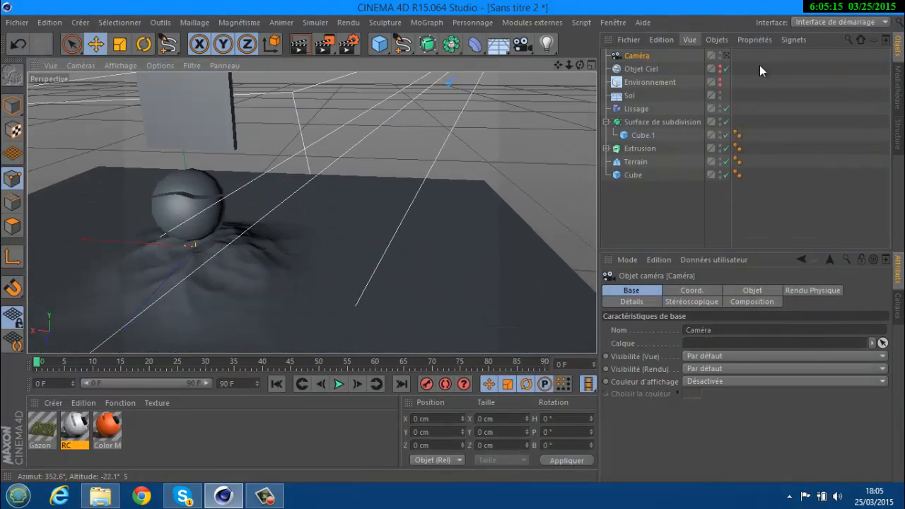
pyautogui.click(728, 56)
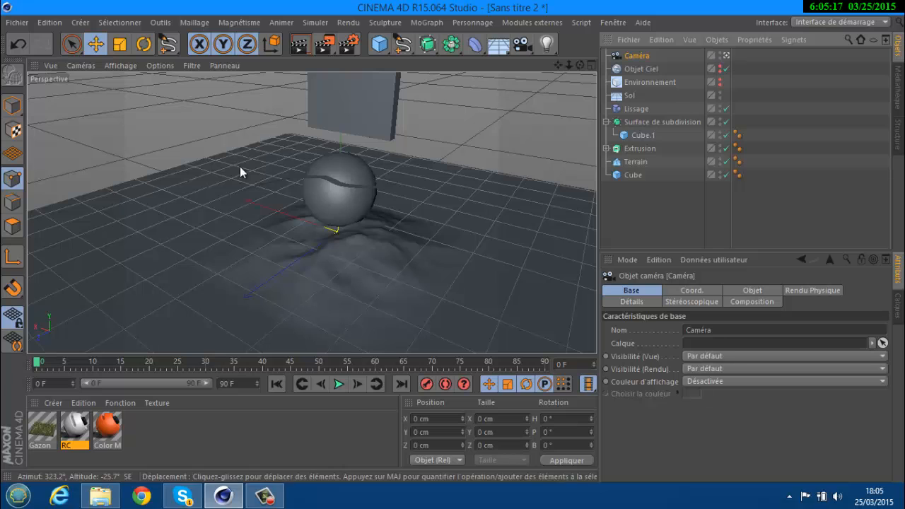
pyautogui.click(590, 66)
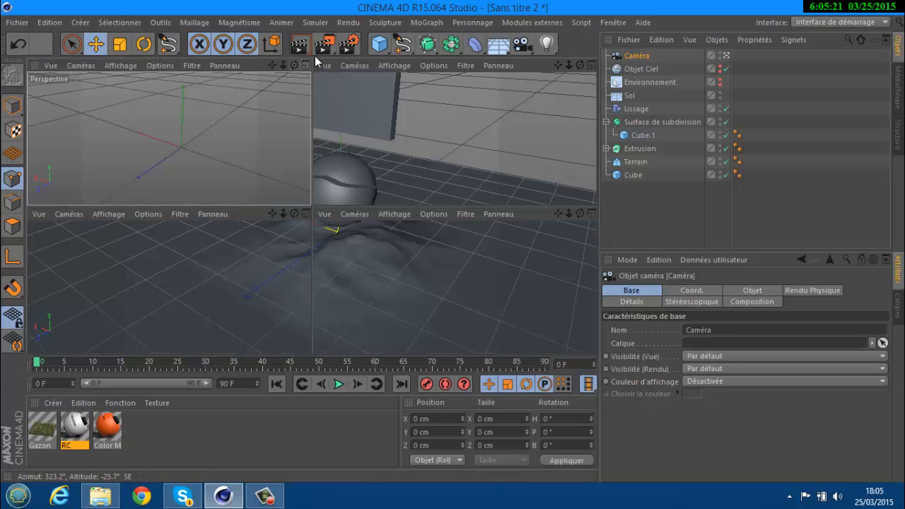
pyautogui.click(264, 496)
pyautogui.click(838, 432)
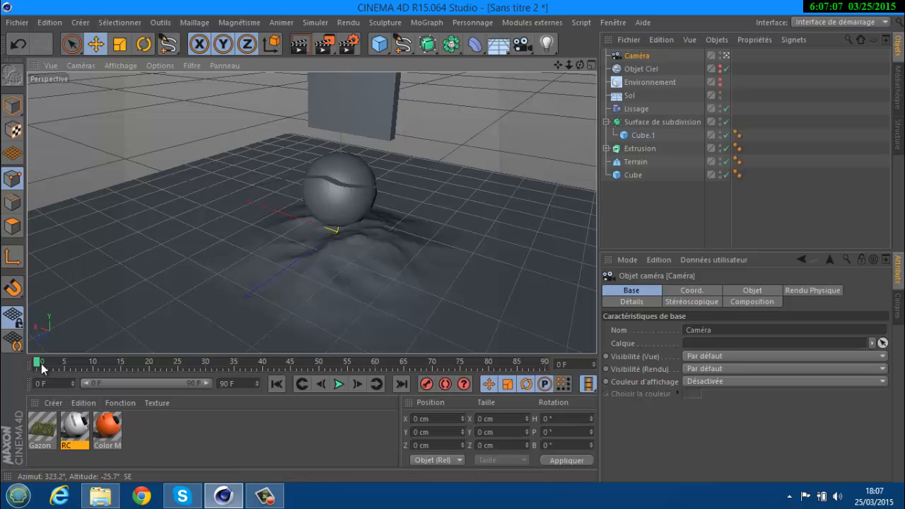
# Animate the camera with keyframes at frames 0 and 25, orbiting it around the sphere for the second, and return to frame 0.
pyautogui.moveTo(39, 364); pyautogui.dragTo(43, 362)
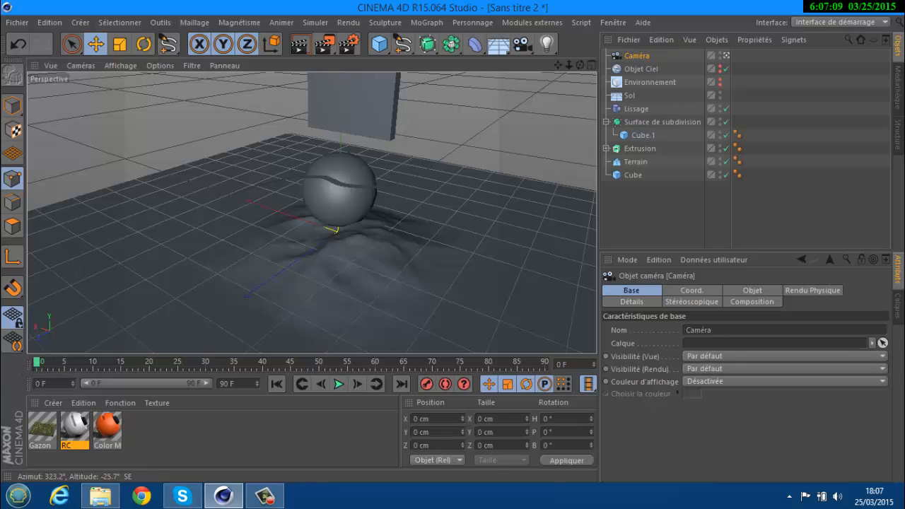
pyautogui.click(426, 384)
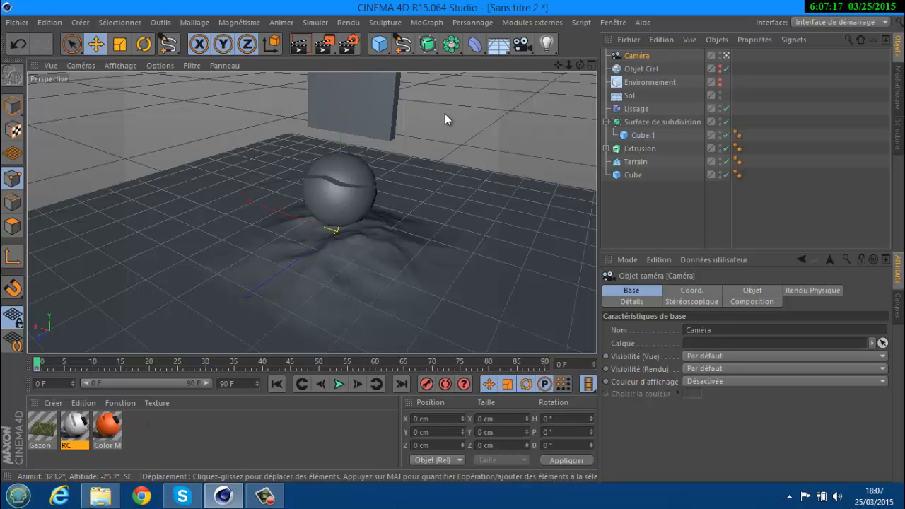
pyautogui.moveTo(38, 363); pyautogui.dragTo(178, 363)
pyautogui.moveTo(577, 64); pyautogui.dragTo(417, 311)
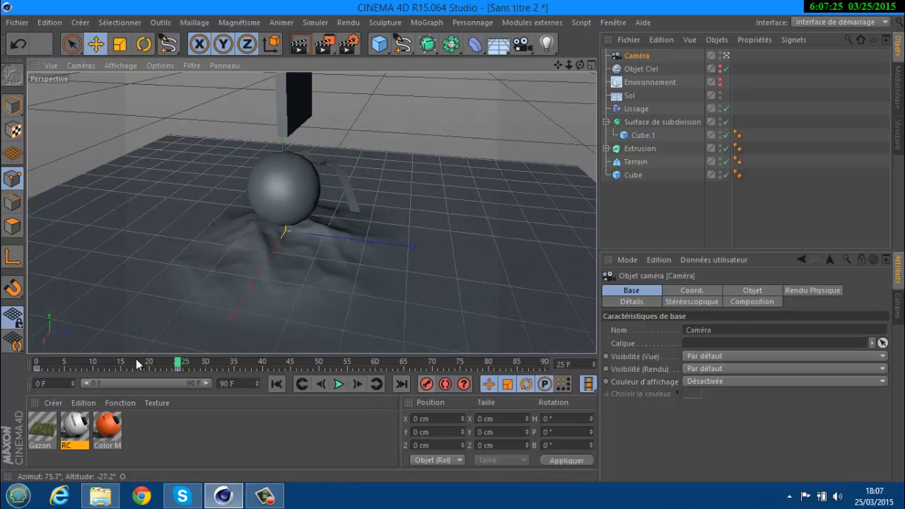
pyautogui.moveTo(178, 363); pyautogui.dragTo(35, 380)
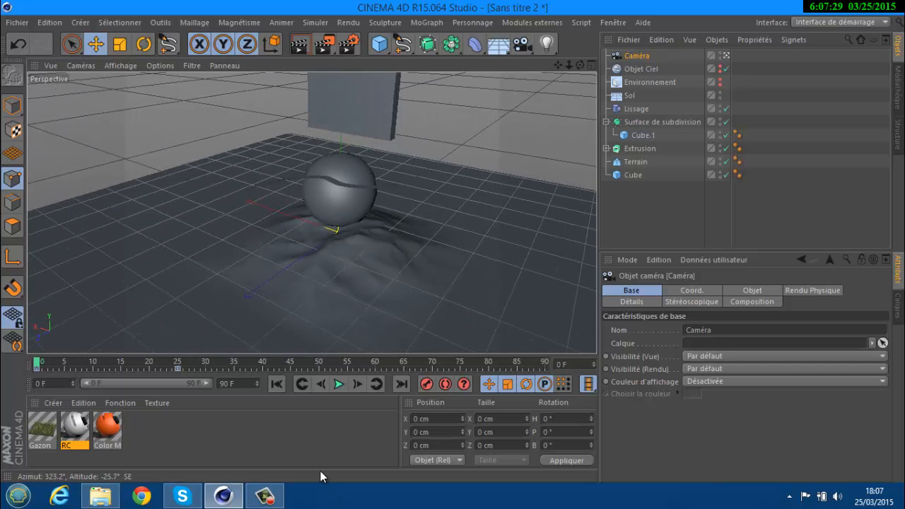
# Add a standard light (Lumière) and move it away from the sphere, high above the far side of the floor.
pyautogui.click(546, 43)
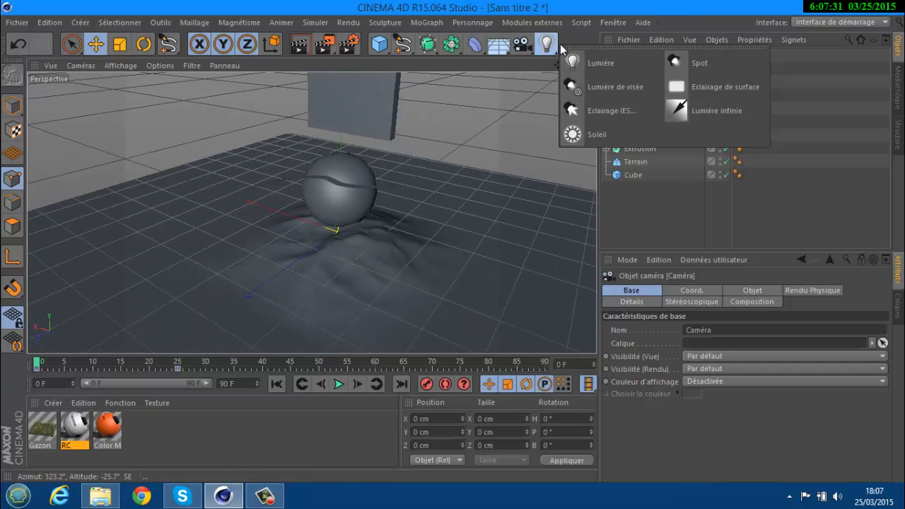
pyautogui.click(596, 65)
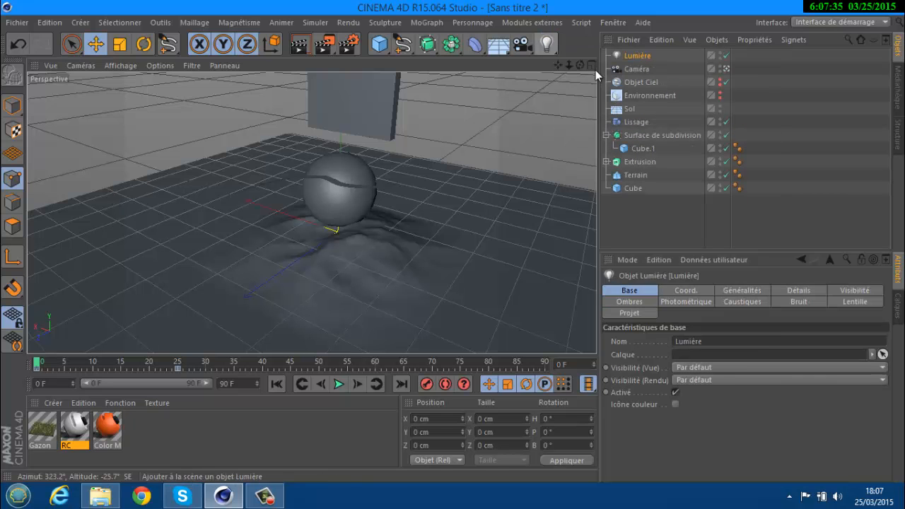
pyautogui.moveTo(343, 184); pyautogui.dragTo(34, 92)
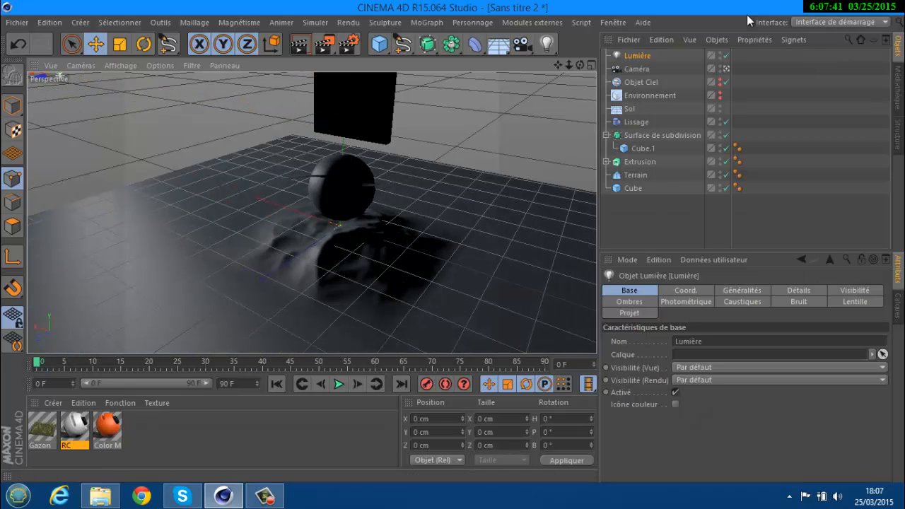
pyautogui.moveTo(556, 67); pyautogui.dragTo(450, 233)
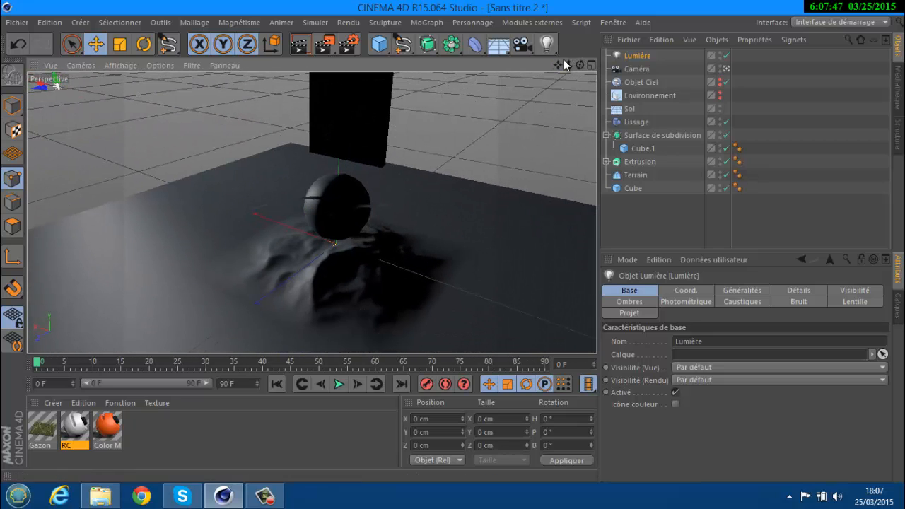
# Start importing a file and browse through gfx pack et autres and BaaZx 5k GFX Pack to the AI Files folder.
pyautogui.click(4, 24)
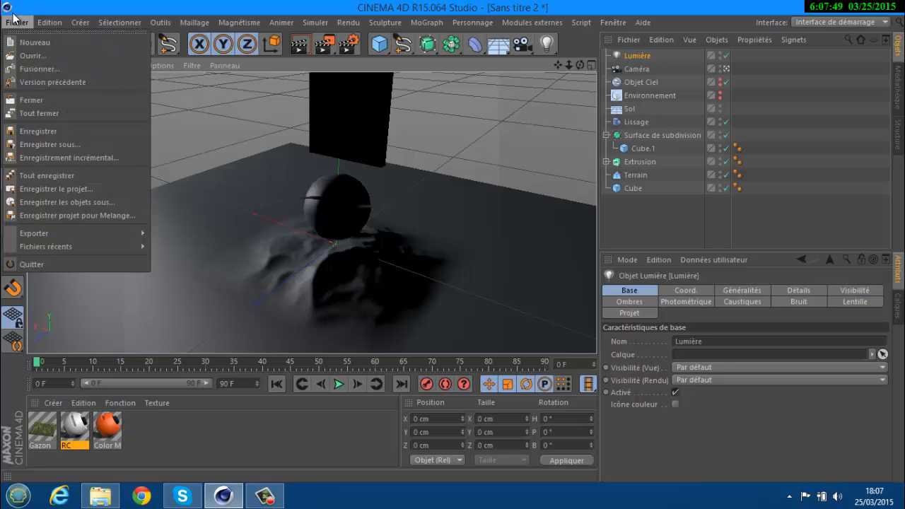
pyautogui.click(5, 24)
pyautogui.click(50, 23)
pyautogui.click(37, 57)
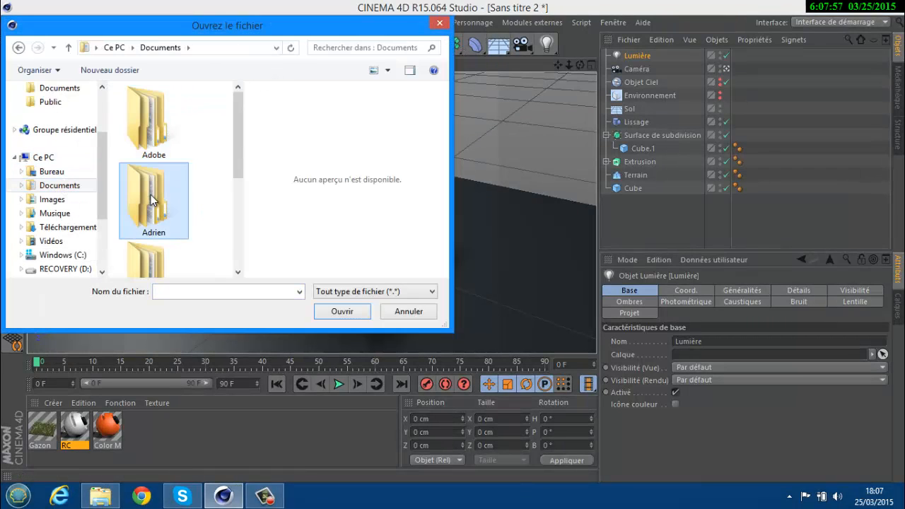
pyautogui.doubleClick(160, 198)
pyautogui.scroll(-5, 158, 208)
pyautogui.doubleClick(159, 212)
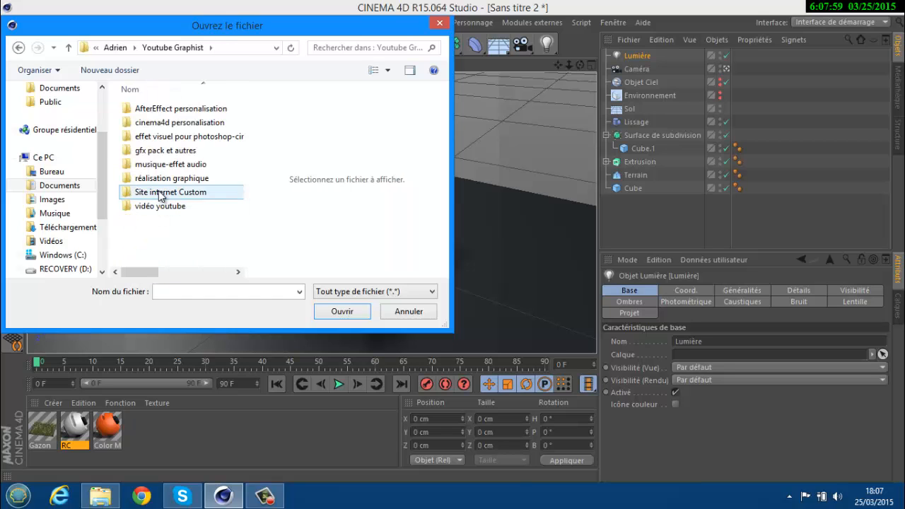
pyautogui.click(165, 151)
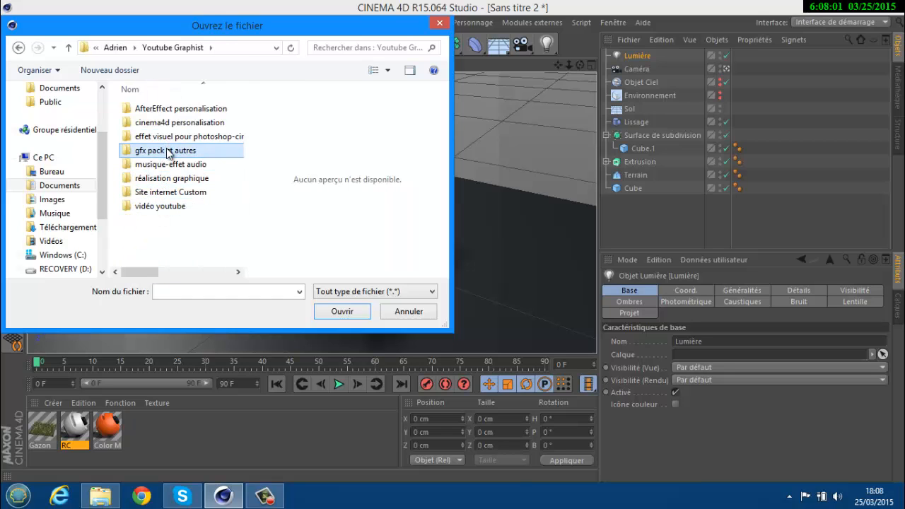
pyautogui.doubleClick(167, 151)
pyautogui.doubleClick(167, 123)
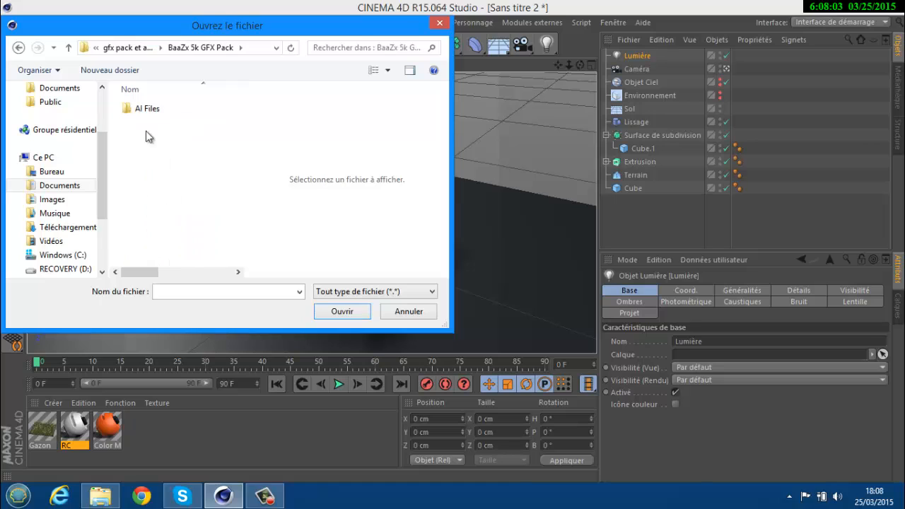
pyautogui.doubleClick(145, 110)
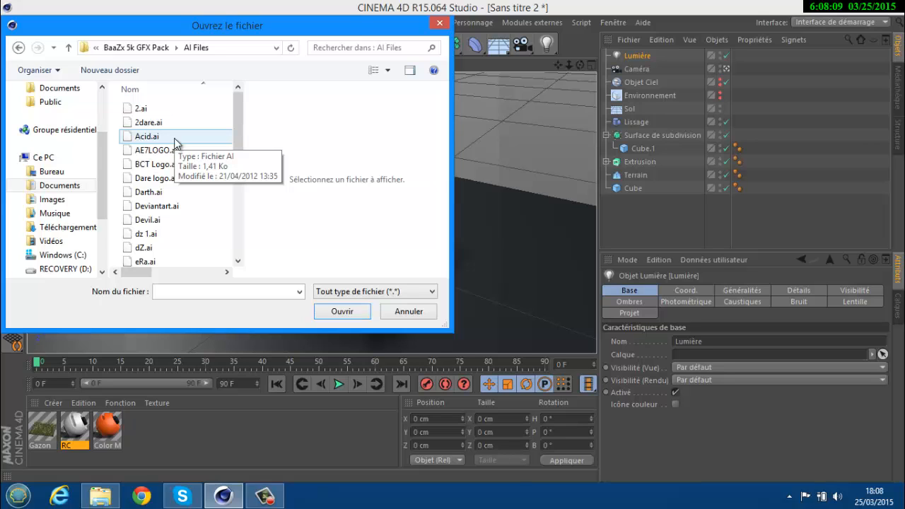
# Import 2.ai into the scene at scale factor 1 centimetre with connected splines, and view the imported spline.
pyautogui.click(173, 194)
pyautogui.click(144, 111)
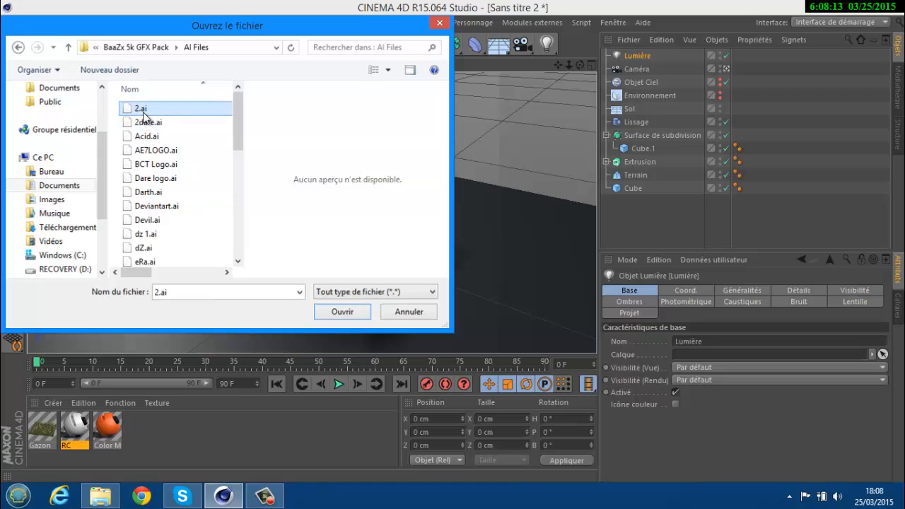
pyautogui.doubleClick(144, 111)
pyautogui.click(130, 251)
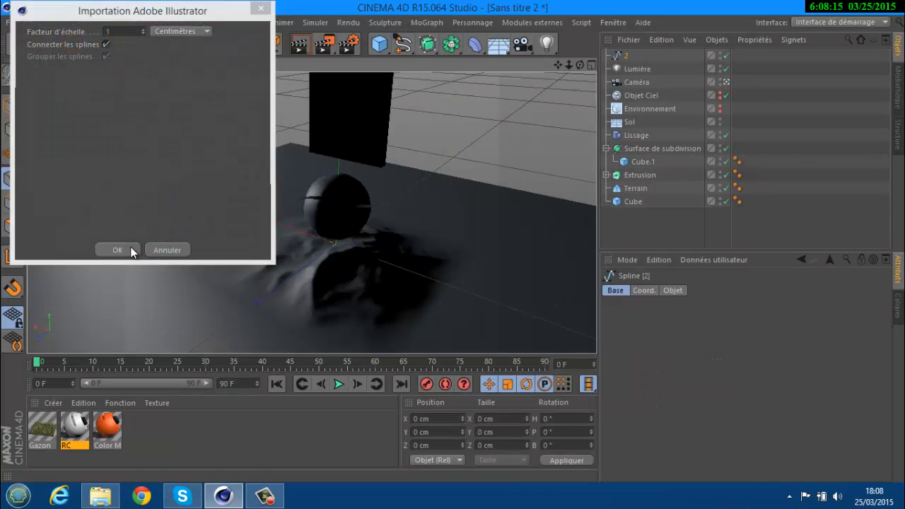
pyautogui.moveTo(555, 65); pyautogui.dragTo(393, 127)
pyautogui.scroll(-3, 400, 136)
pyautogui.scroll(2, 401, 136)
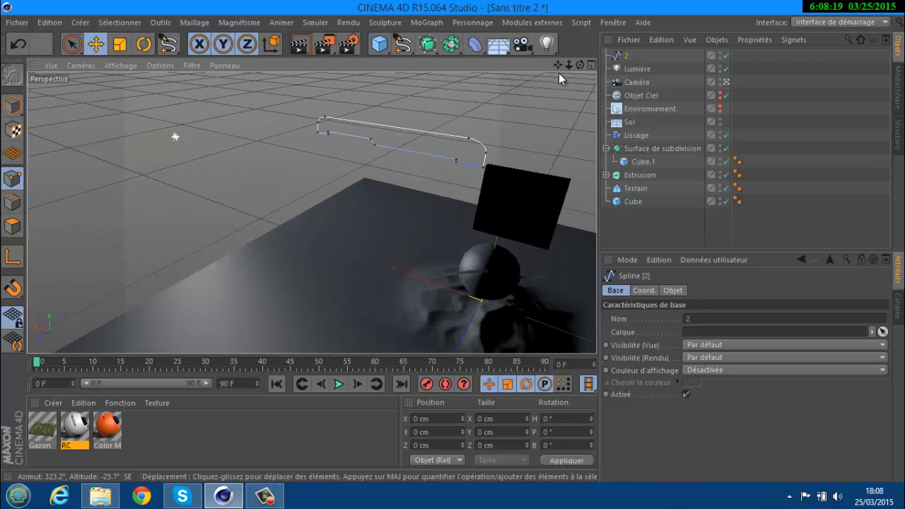
pyautogui.moveTo(581, 66); pyautogui.dragTo(453, 242)
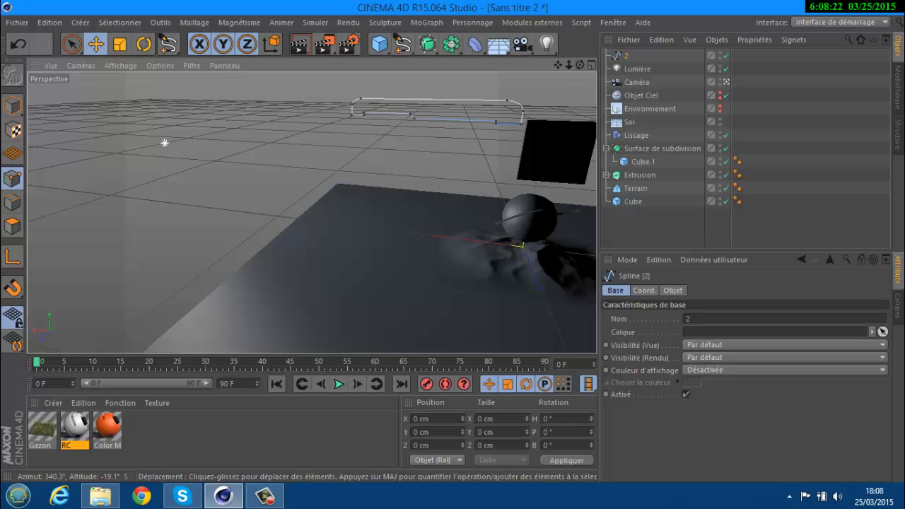
# Merge Devil.ai into the scene with the default Illustrator import settings and frame its splines in the view.
pyautogui.click(17, 23)
pyautogui.click(35, 70)
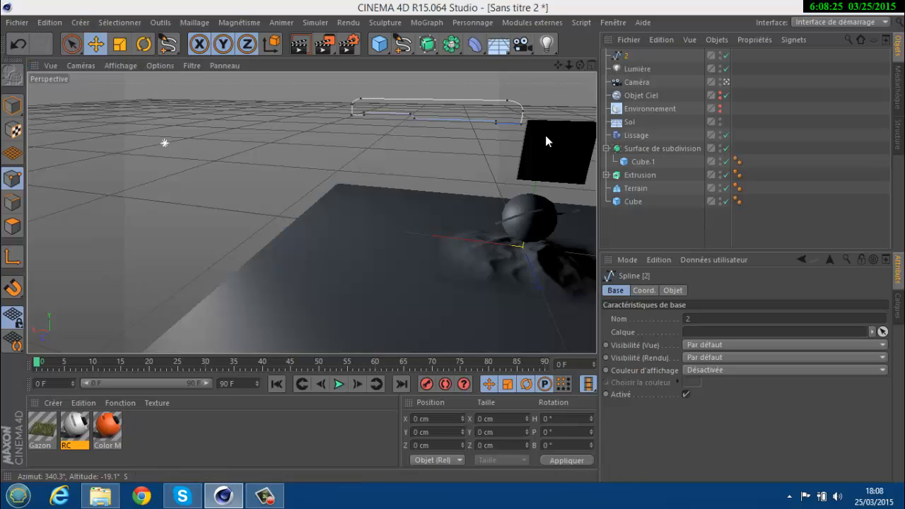
pyautogui.doubleClick(154, 223)
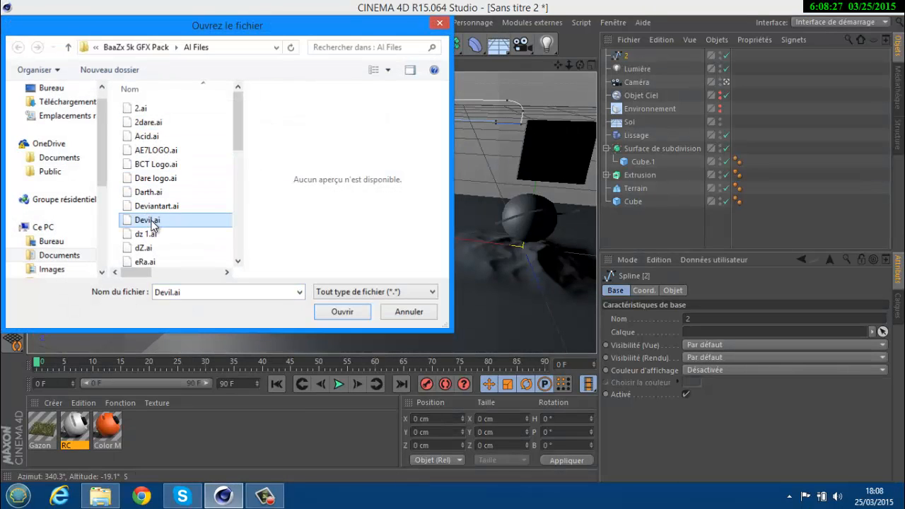
pyautogui.click(161, 339)
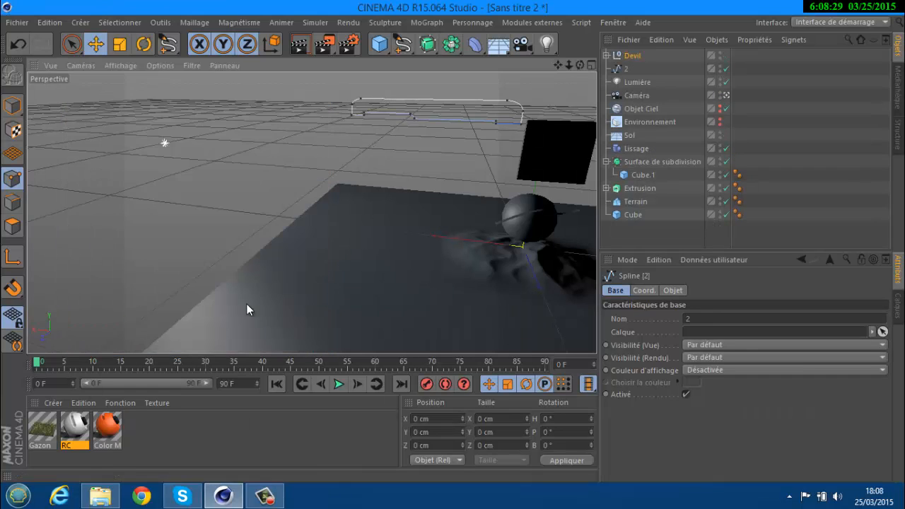
pyautogui.keyDown('alt'); pyautogui.moveTo(417, 156); pyautogui.dragTo(379, 179); pyautogui.keyUp('alt')
pyautogui.scroll(-5, 379, 173)
pyautogui.scroll(2, 365, 96)
pyautogui.scroll(2, 364, 96)
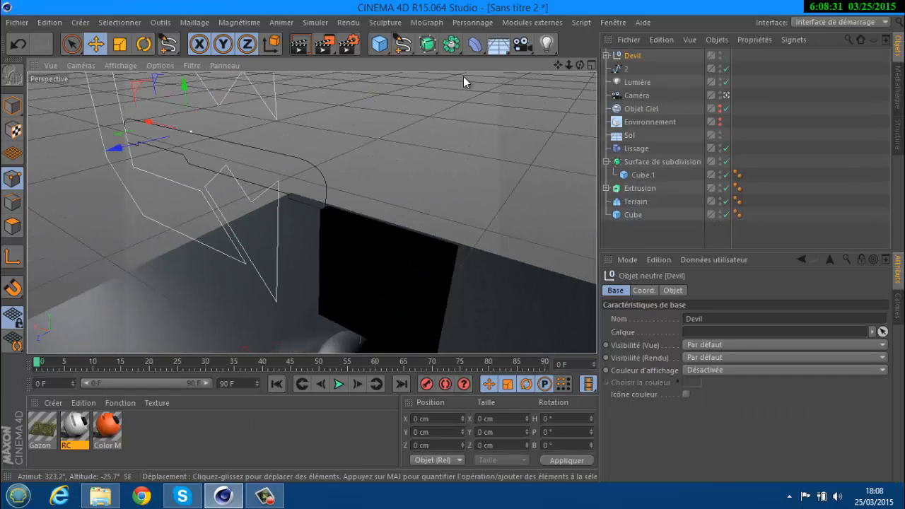
pyautogui.scroll(-4, 454, 241)
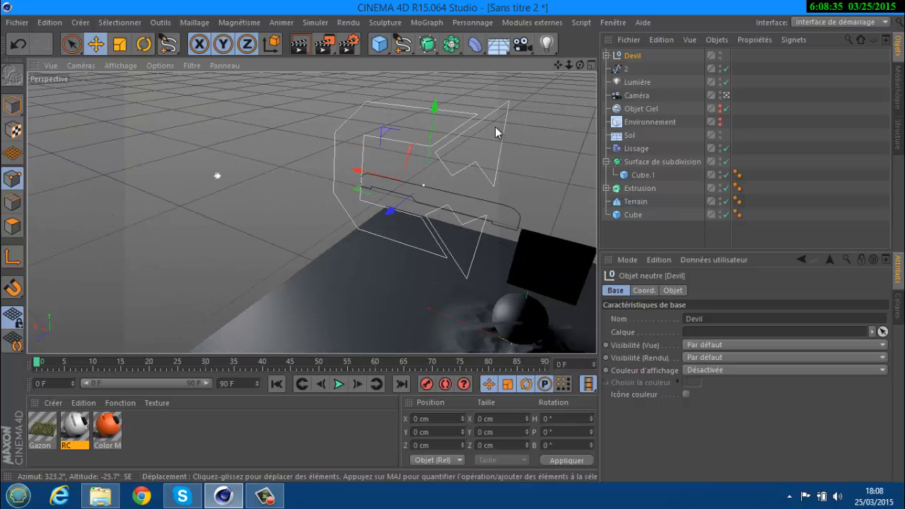
# Move the splines Tracé 1, Tracé 2 and Tracé 3 out of the Devil null object, and delete the empty null.
pyautogui.click(606, 55)
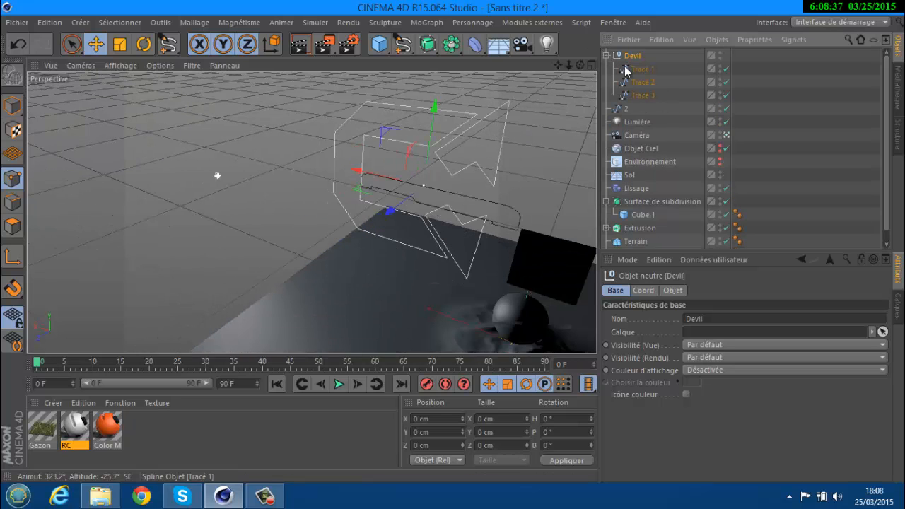
pyautogui.click(625, 69)
pyautogui.keyDown('shift'); pyautogui.click(637, 95); pyautogui.keyUp('shift')
pyautogui.moveTo(637, 72); pyautogui.dragTo(633, 50)
pyautogui.click(627, 97)
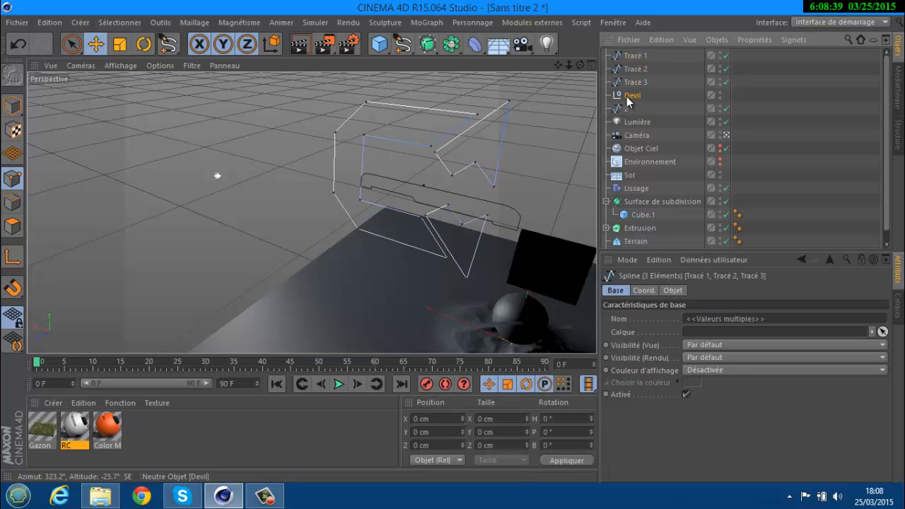
pyautogui.press('Delete')
# Create three Extrusion generators and nest Tracé 1, Tracé 2 and Tracé 3 in one each to extrude the Devil logo.
pyautogui.click(426, 45)
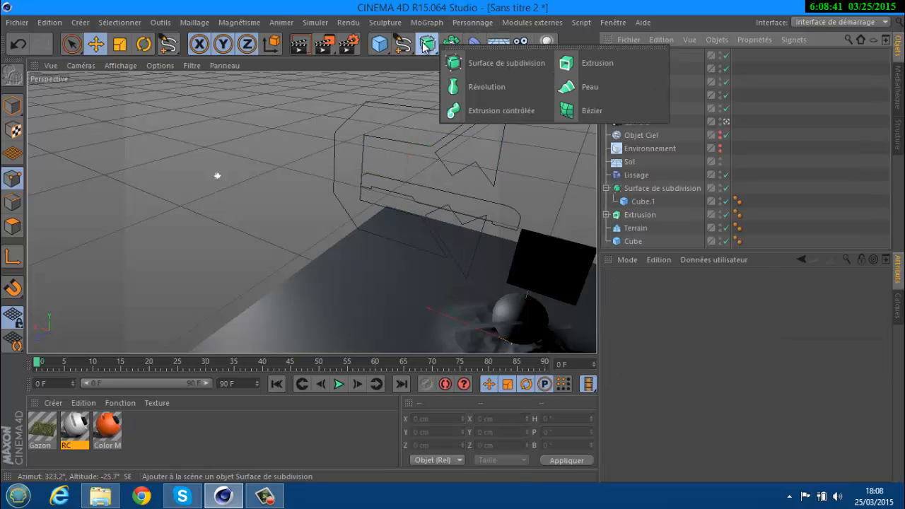
pyautogui.click(599, 66)
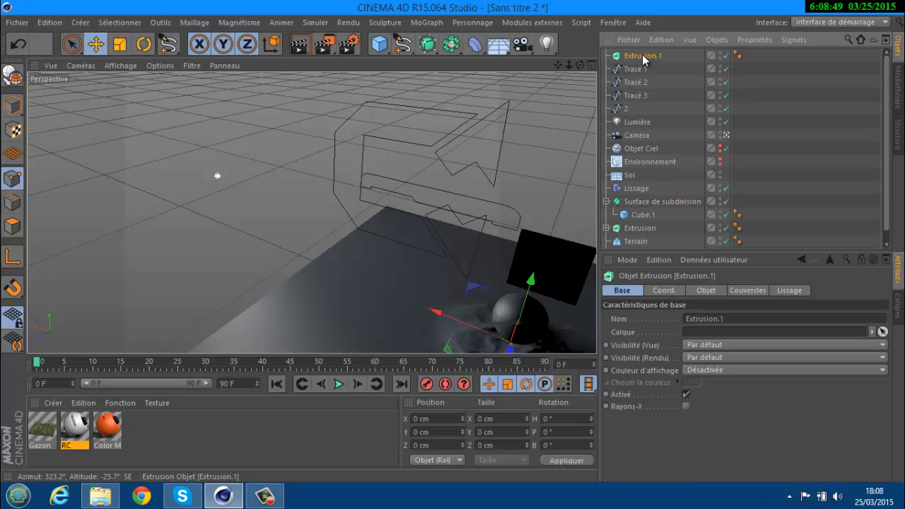
pyautogui.hotkey('ctrl', 'v')
pyautogui.hotkey('ctrl', 'v')
pyautogui.moveTo(636, 95); pyautogui.dragTo(645, 69)
pyautogui.moveTo(639, 121); pyautogui.dragTo(637, 62)
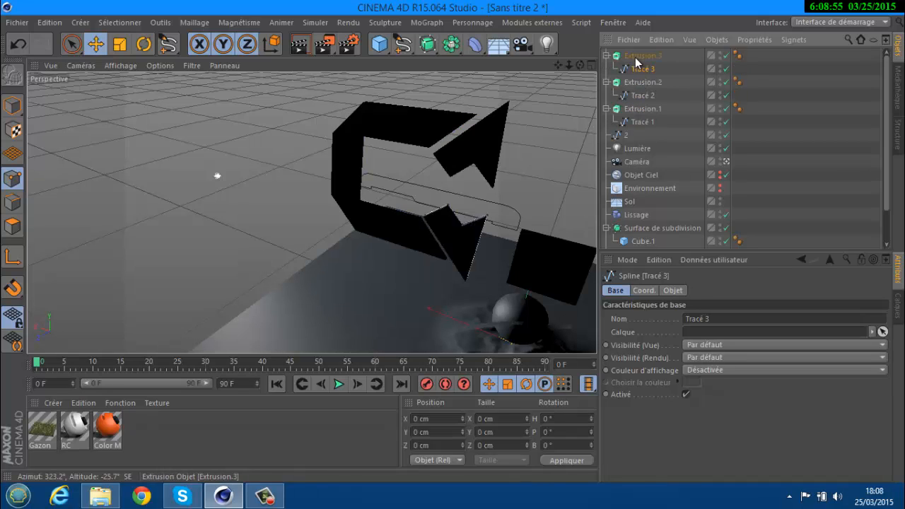
# Collapse the three Devil logo Extrusion objects and increase the extrusion depth of all three together.
pyautogui.click(606, 56)
pyautogui.click(605, 69)
pyautogui.click(606, 82)
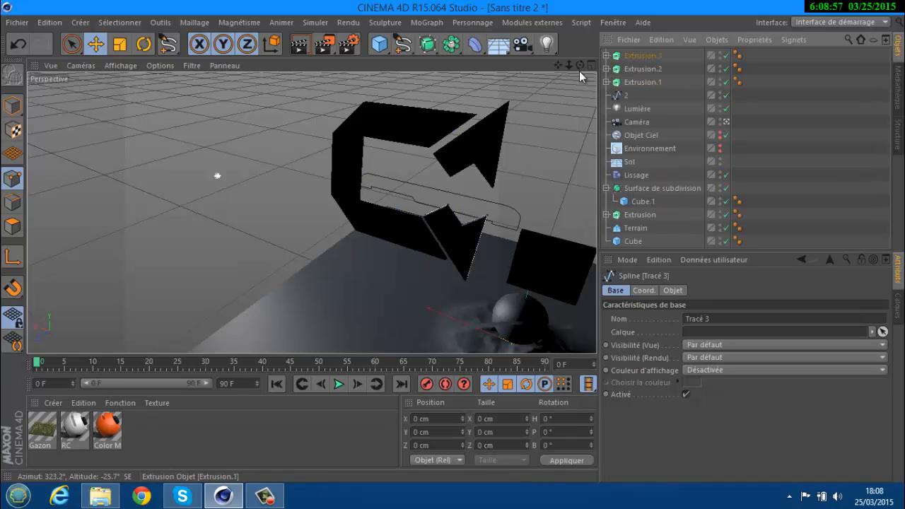
pyautogui.moveTo(578, 64); pyautogui.dragTo(453, 243)
pyautogui.click(633, 57)
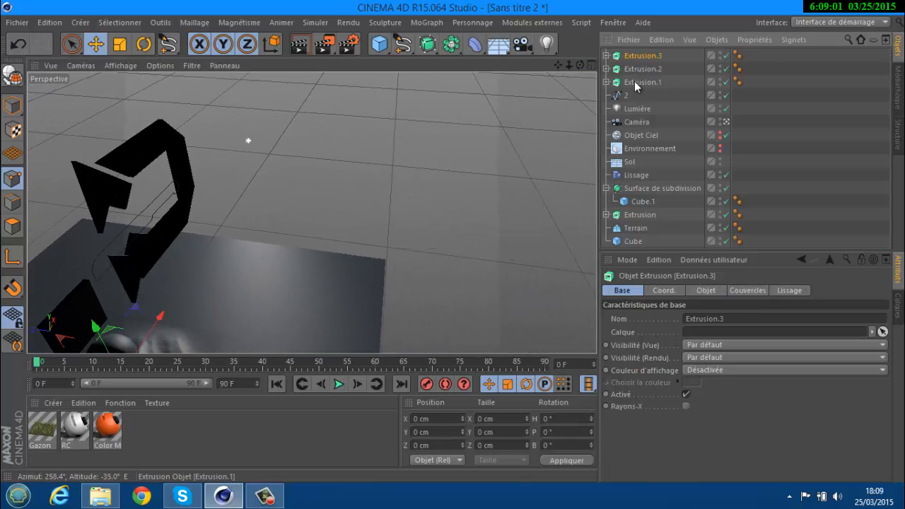
pyautogui.keyDown('shift'); pyautogui.click(635, 82); pyautogui.keyUp('shift')
pyautogui.click(705, 291)
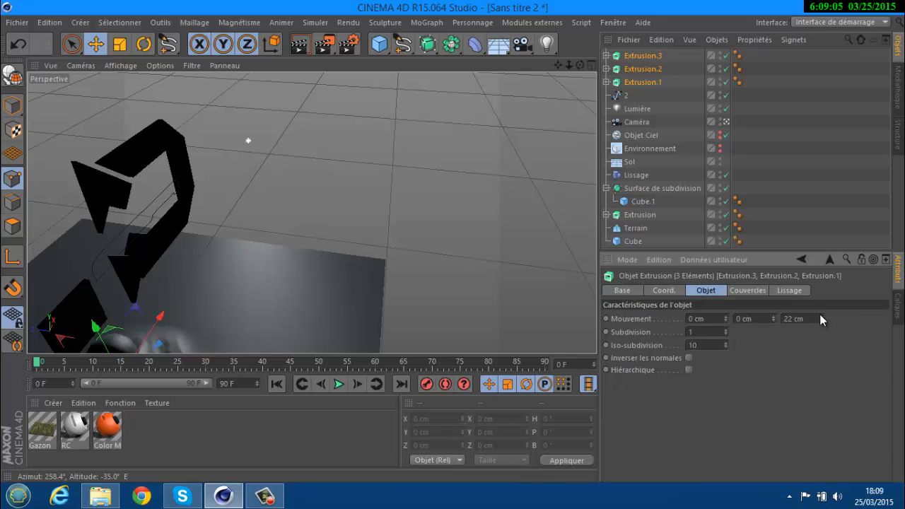
# Set the start and end caps of the three logo extrusions to Couvercle et biseau with a 1 cm radius.
pyautogui.click(747, 290)
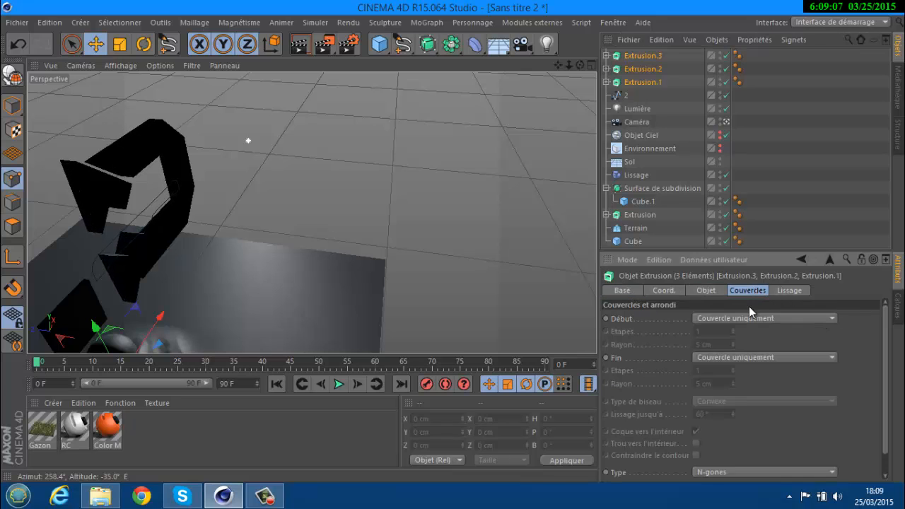
pyautogui.click(747, 319)
pyautogui.click(724, 371)
pyautogui.click(724, 357)
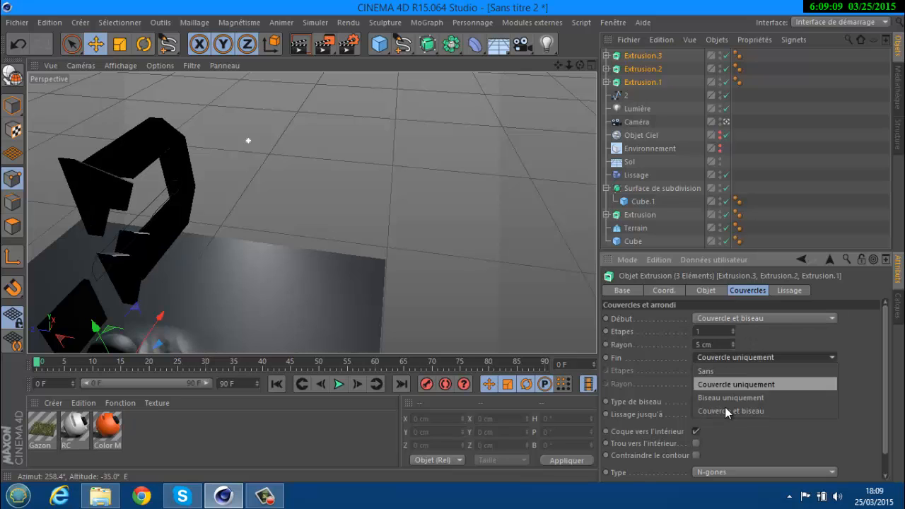
pyautogui.click(725, 410)
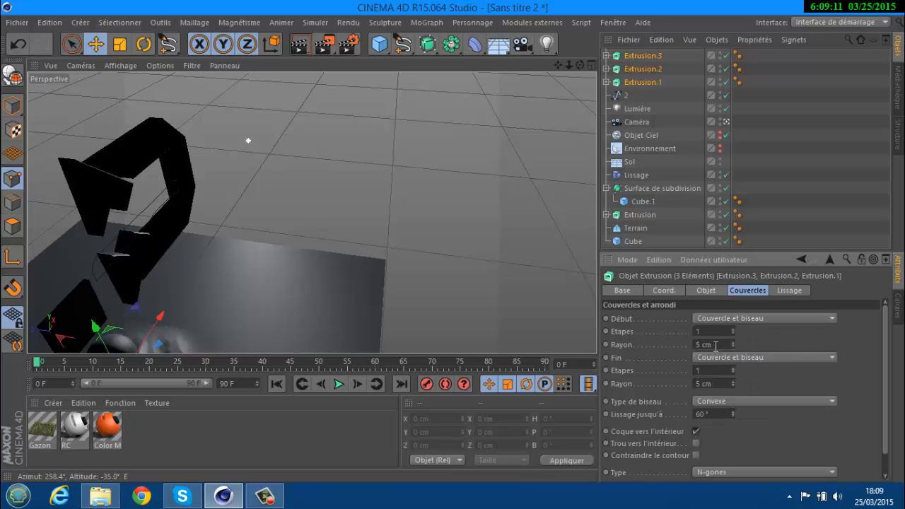
pyautogui.write('3')
pyautogui.press('Return')
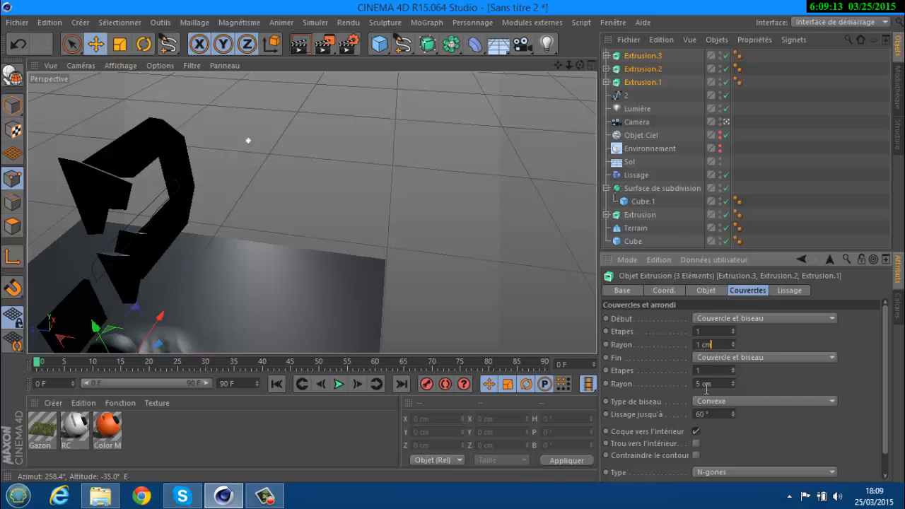
pyautogui.write('1')
pyautogui.press('Return')
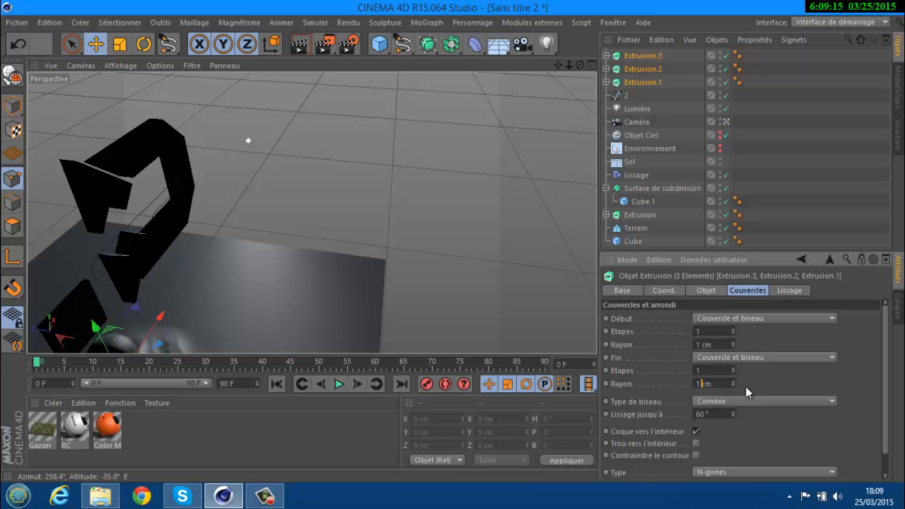
# Create a new Cheen shader material.
pyautogui.click(53, 23)
pyautogui.moveTo(80, 23)
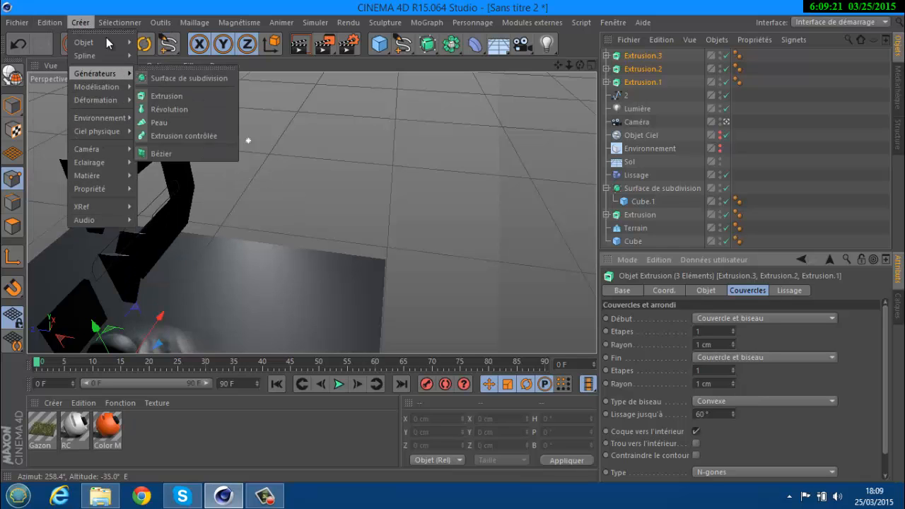
pyautogui.moveTo(92, 118)
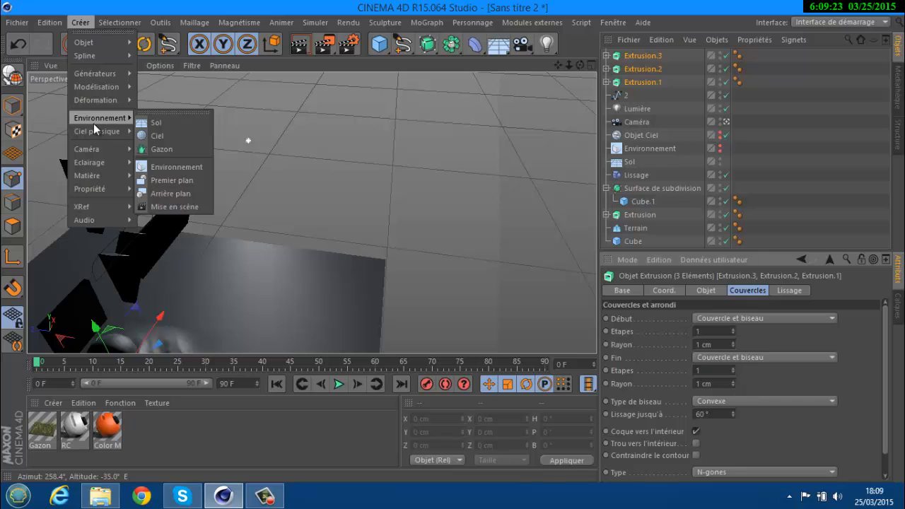
pyautogui.moveTo(116, 180)
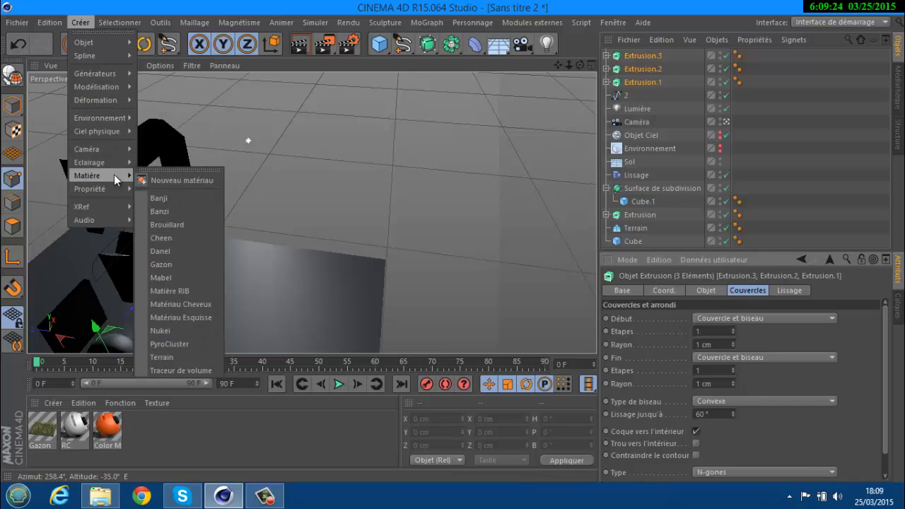
pyautogui.click(171, 237)
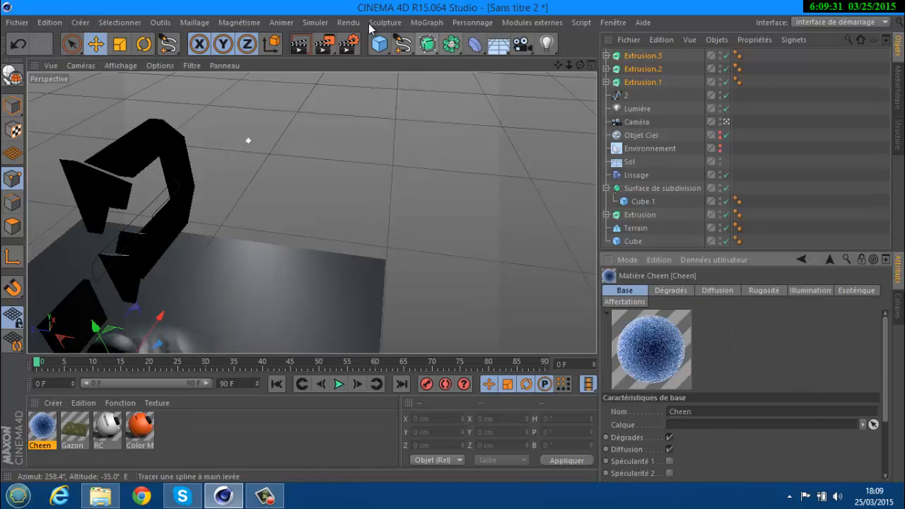
# Add a MoGraph MoTexte object to the scene and frame the 3D text from the front.
pyautogui.click(426, 26)
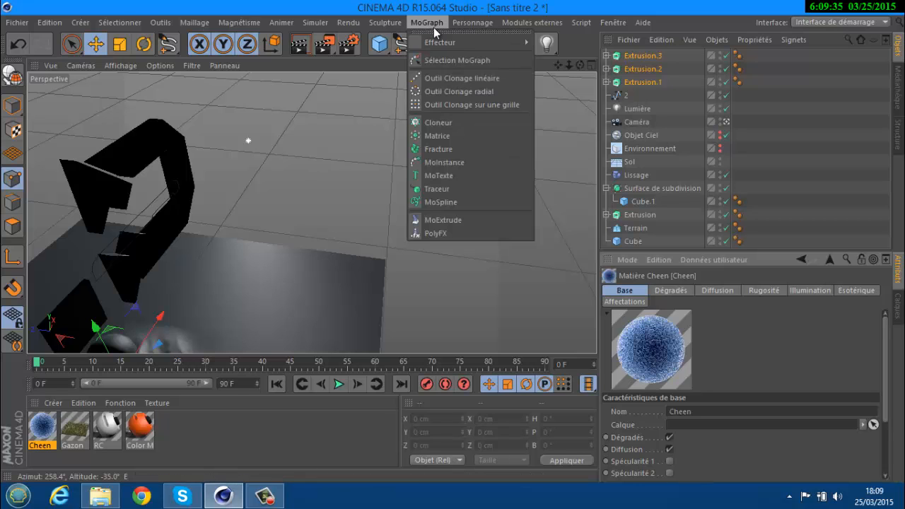
pyautogui.click(447, 176)
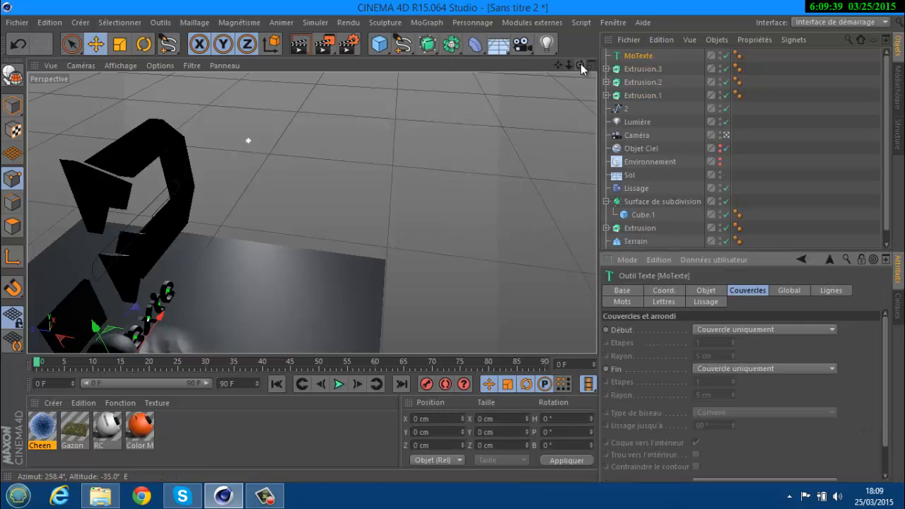
pyautogui.moveTo(581, 65); pyautogui.dragTo(452, 243)
pyautogui.scroll(4, 213, 150)
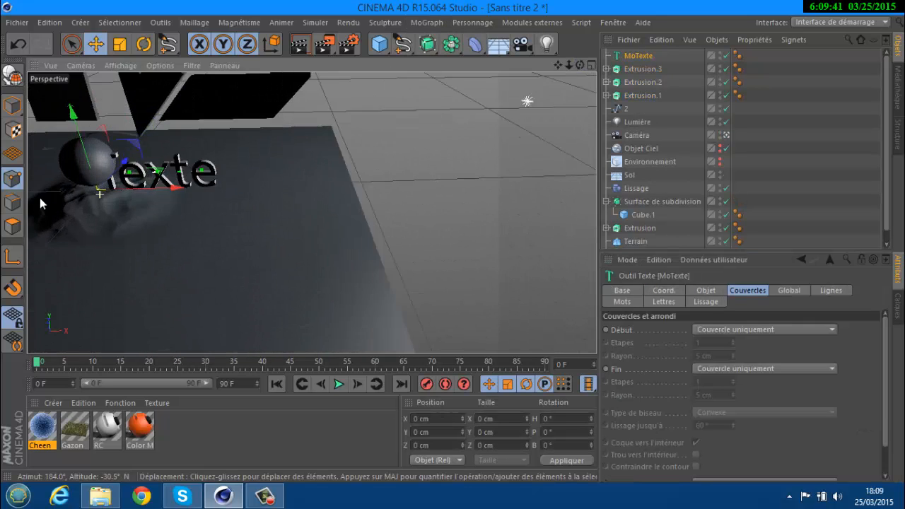
pyautogui.scroll(3, 38, 197)
pyautogui.scroll(3, 124, 191)
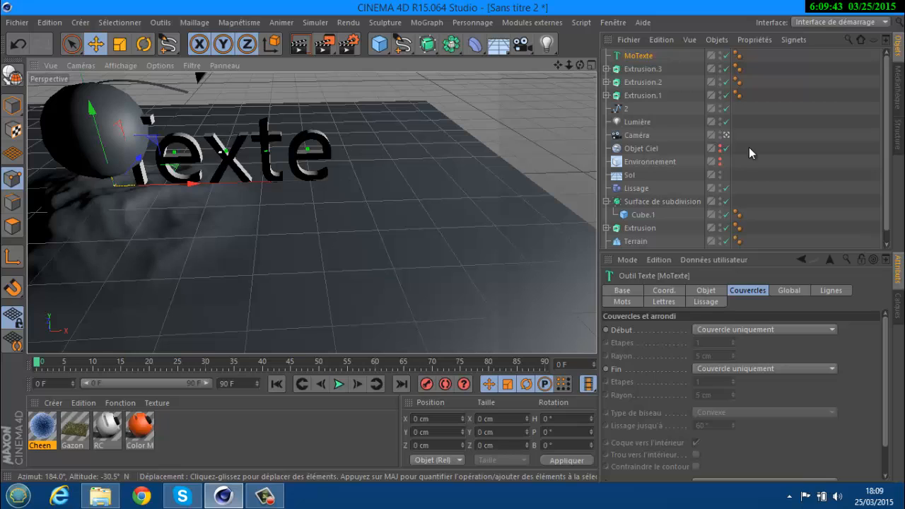
pyautogui.click(639, 56)
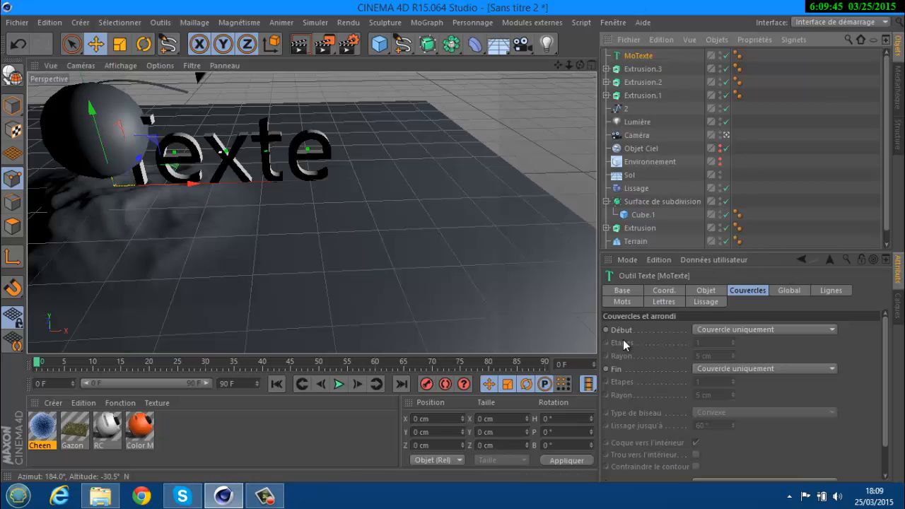
# Change the MoTexte wording to CRASH and set its depth to 44 cm.
pyautogui.click(707, 291)
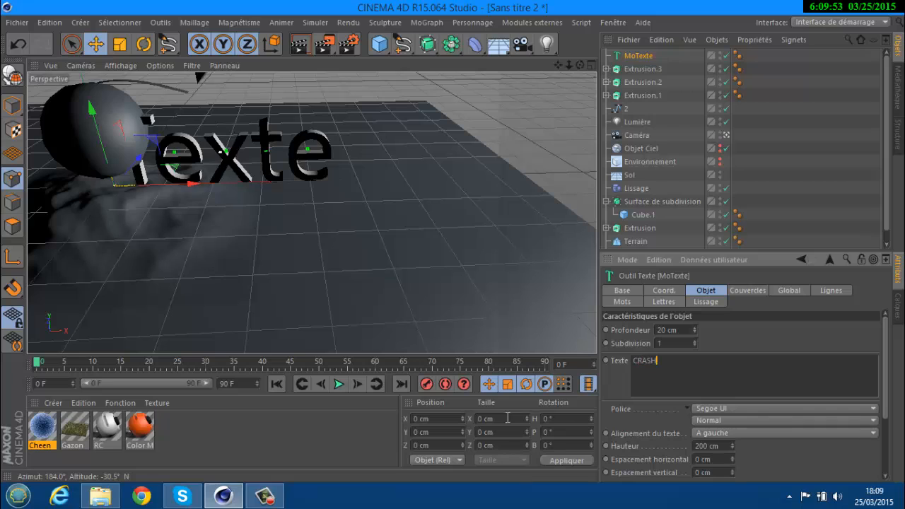
pyautogui.click(490, 401)
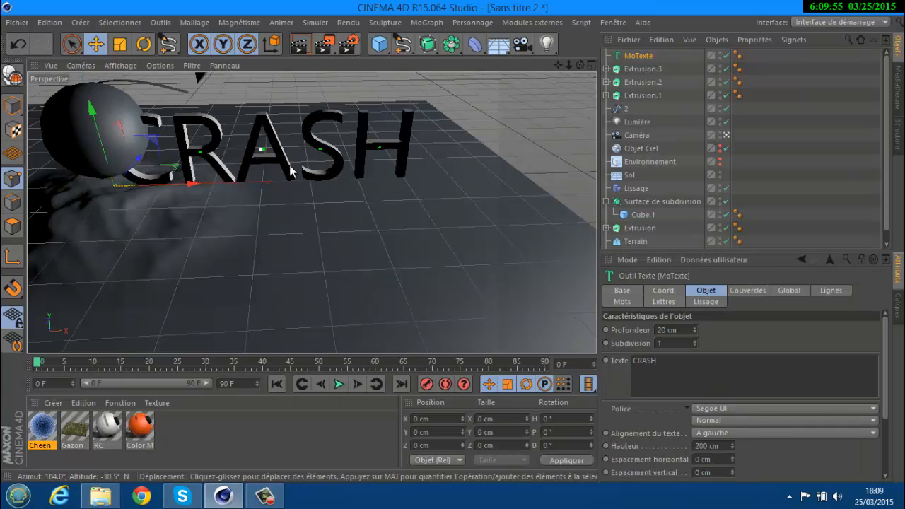
pyautogui.moveTo(697, 334); pyautogui.dragTo(697, 330)
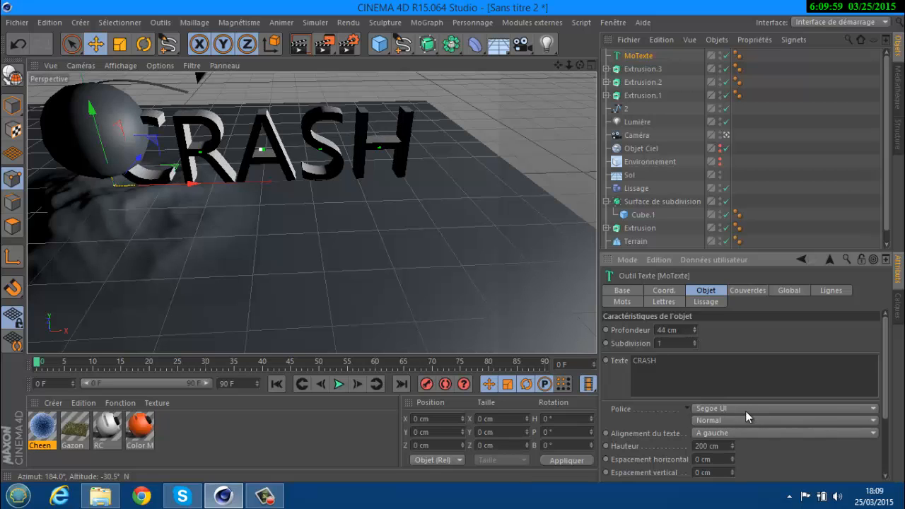
# Set the start cap of the CRASH text to Couvercle et biseau.
pyautogui.click(740, 290)
pyautogui.click(740, 328)
pyautogui.click(750, 372)
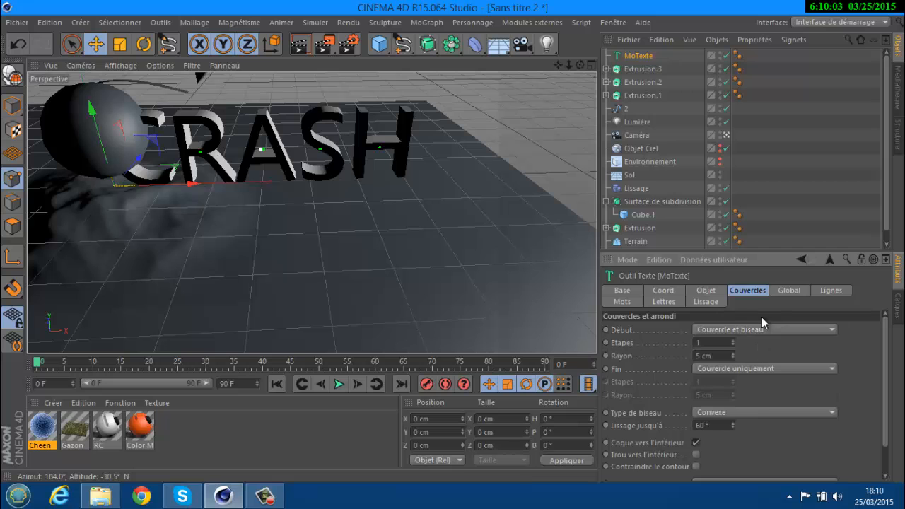
pyautogui.moveTo(558, 65); pyautogui.dragTo(454, 248)
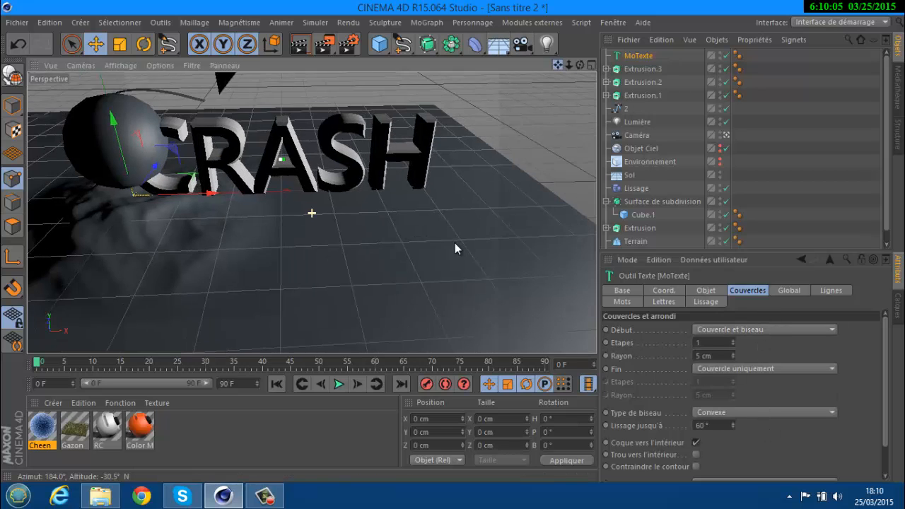
pyautogui.click(528, 22)
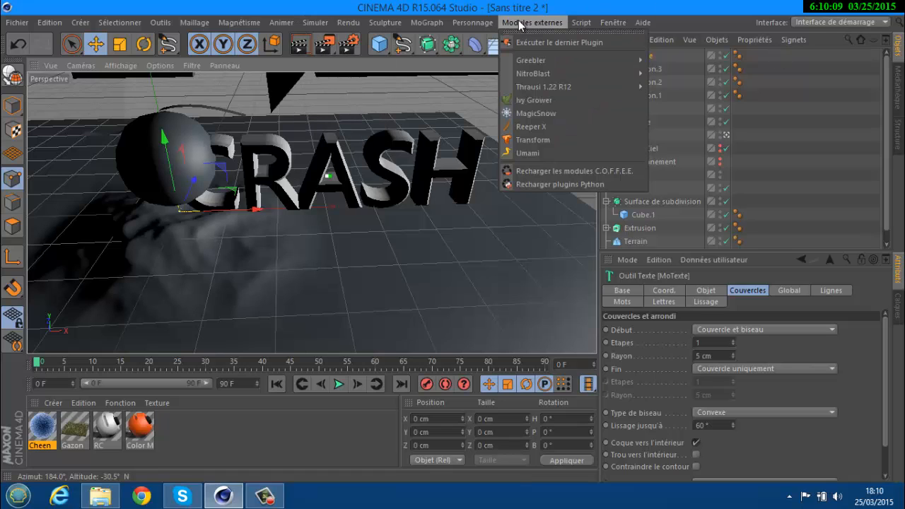
# Add a Personnage character object to the scene and delete it again.
pyautogui.moveTo(543, 54)
pyautogui.moveTo(466, 27)
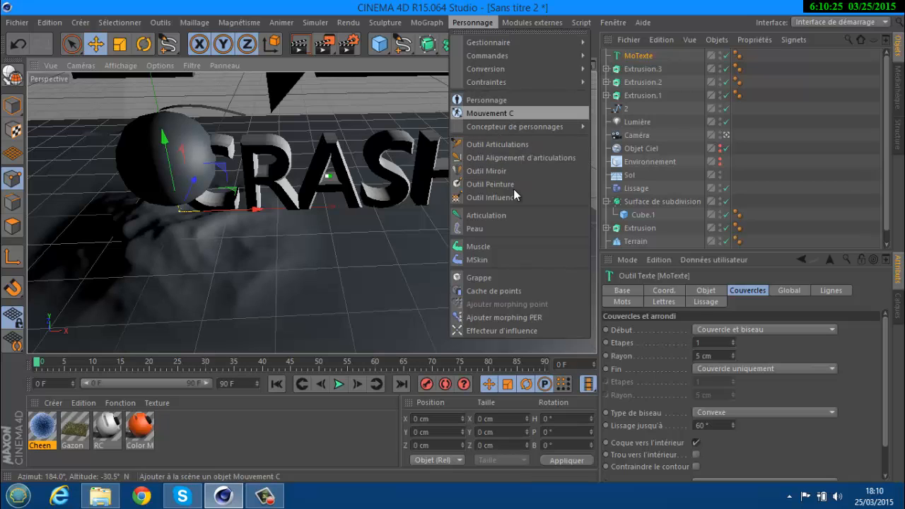
pyautogui.moveTo(492, 56)
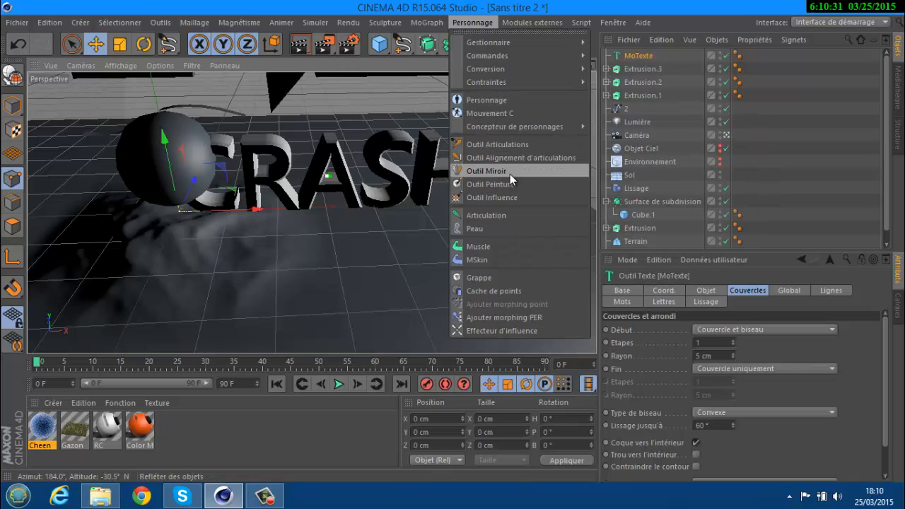
pyautogui.click(508, 100)
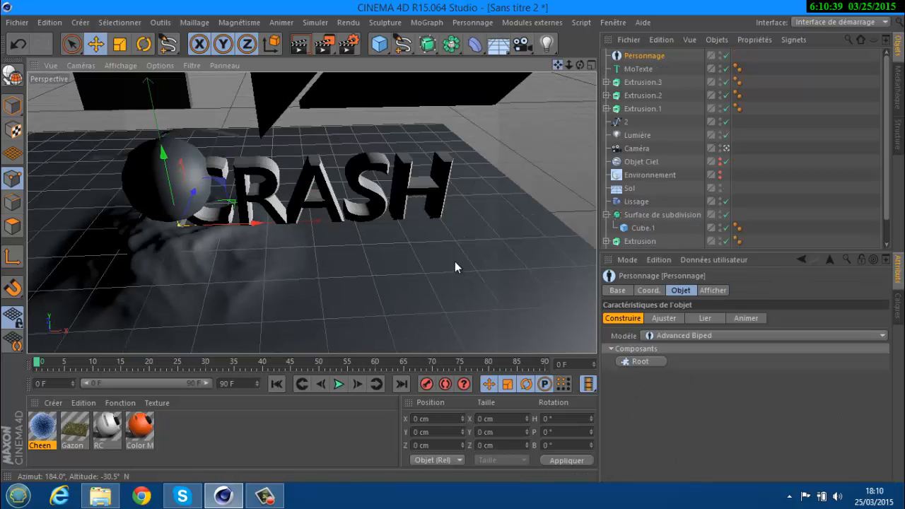
pyautogui.scroll(-10, 306, 138)
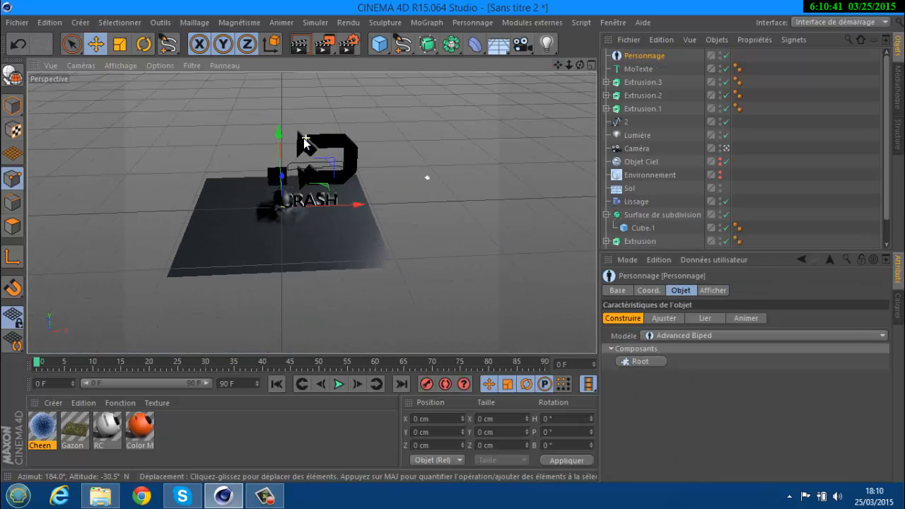
pyautogui.scroll(3, 306, 141)
pyautogui.press('Delete')
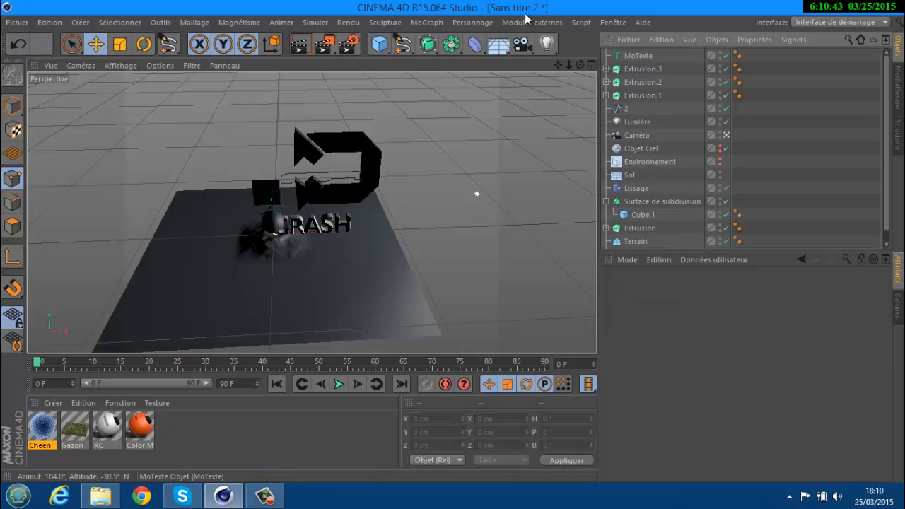
pyautogui.click(472, 21)
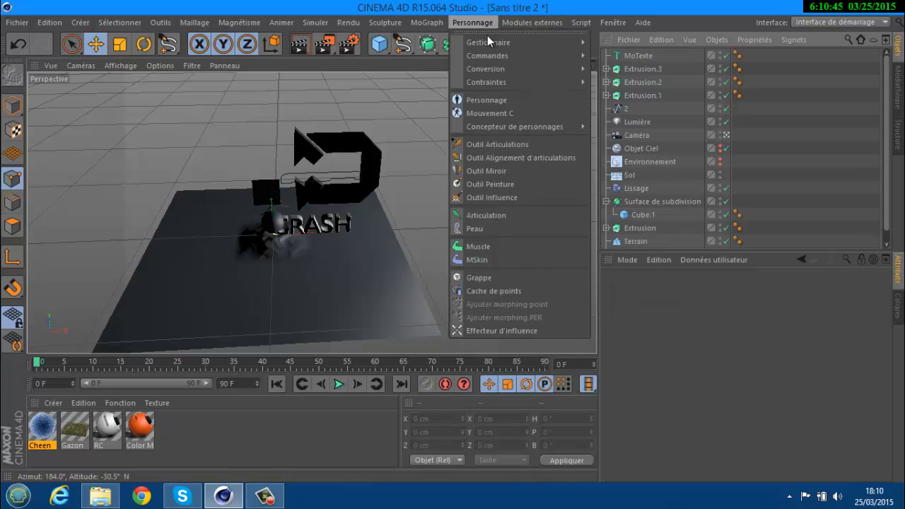
pyautogui.moveTo(510, 126)
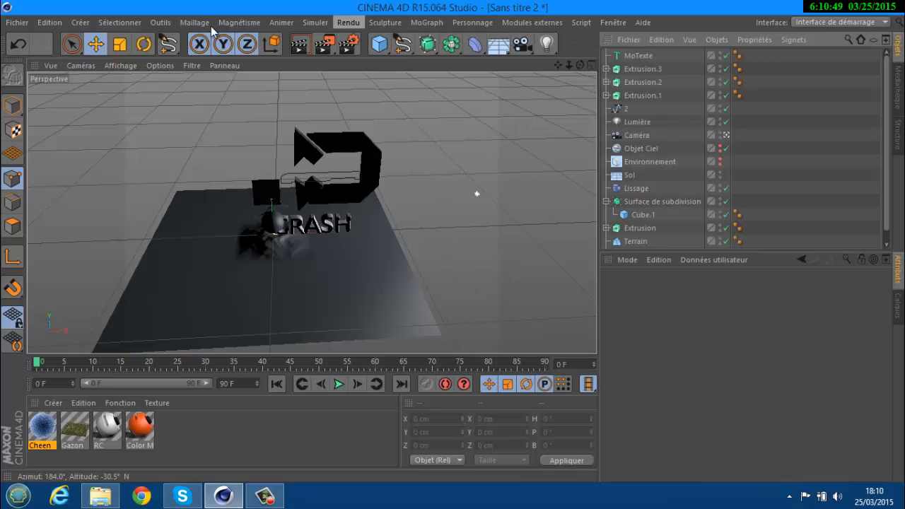
pyautogui.click(80, 23)
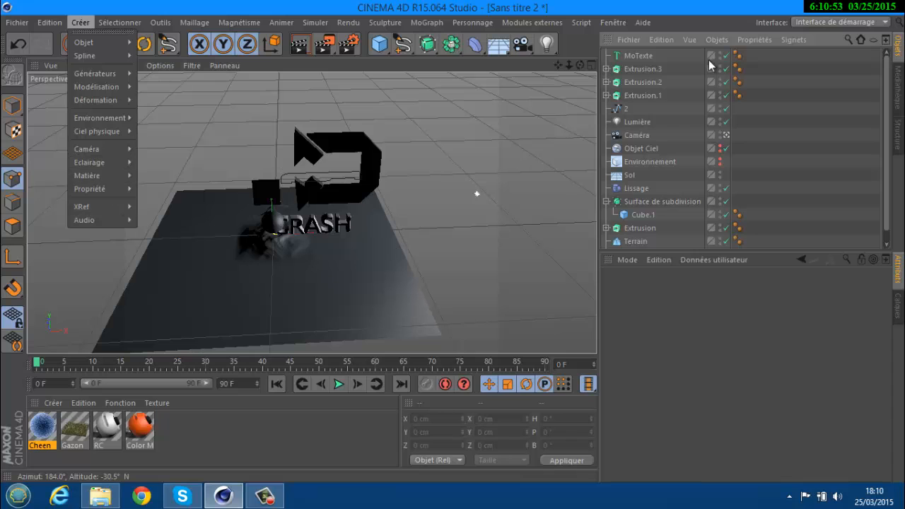
pyautogui.click(340, 25)
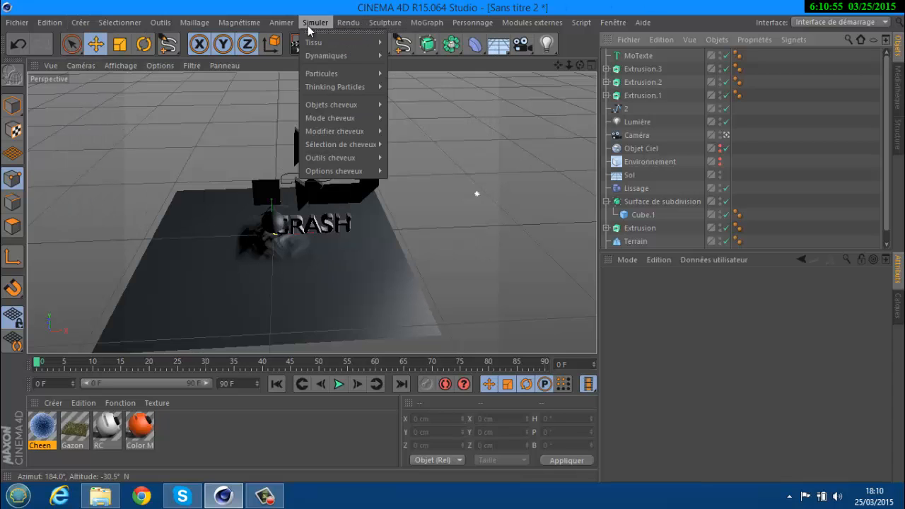
pyautogui.moveTo(426, 23)
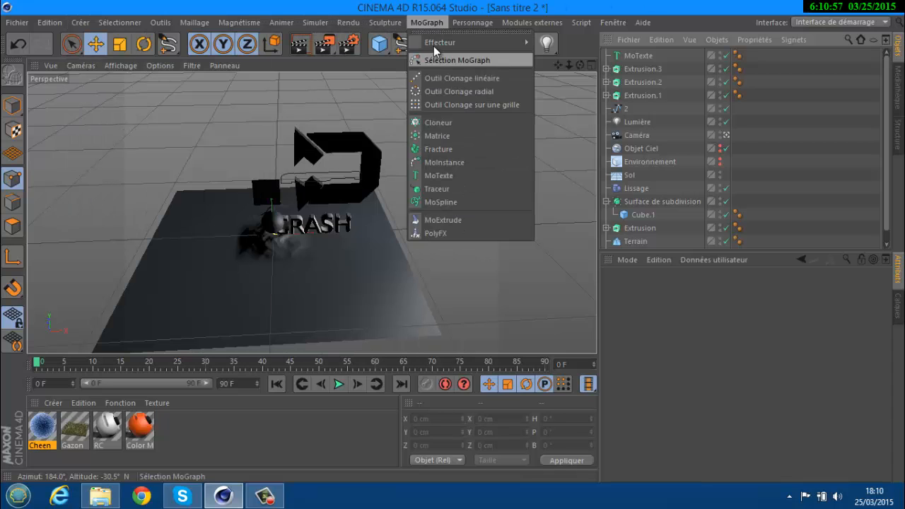
pyautogui.moveTo(558, 23)
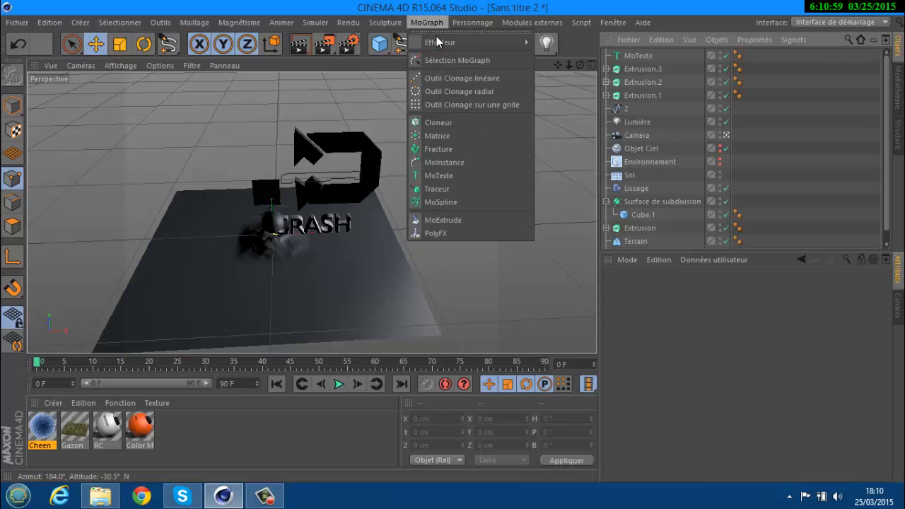
pyautogui.moveTo(444, 47)
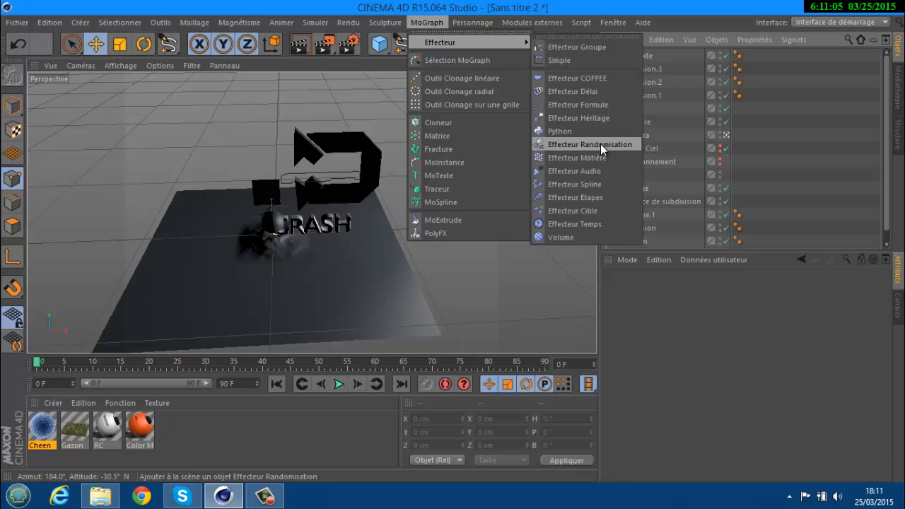
pyautogui.click(521, 3)
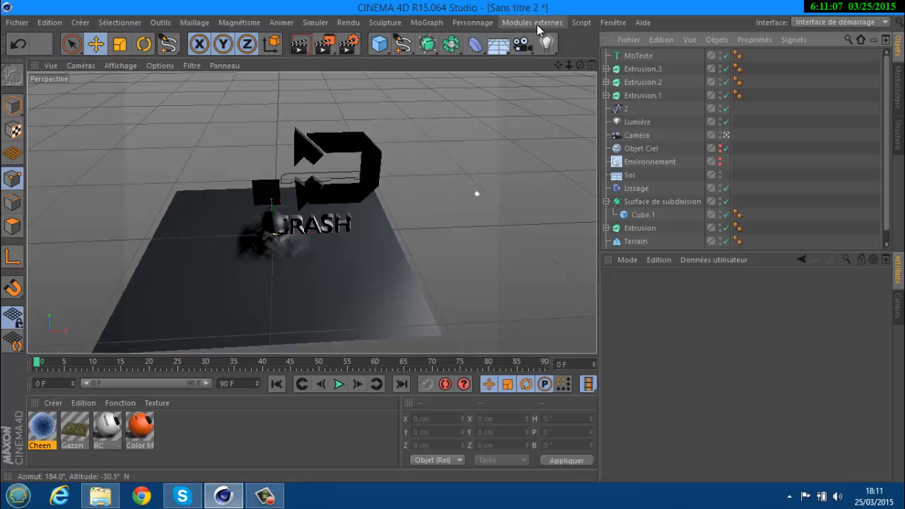
pyautogui.click(536, 23)
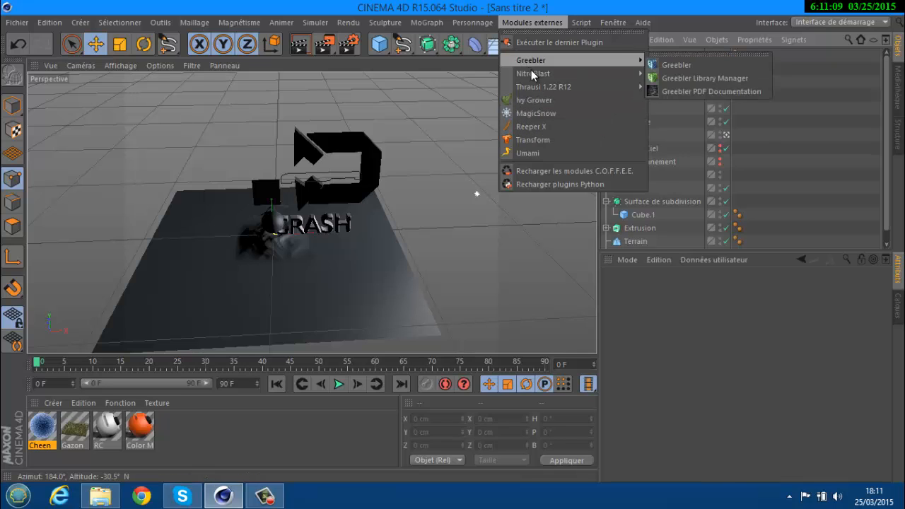
pyautogui.click(787, 6)
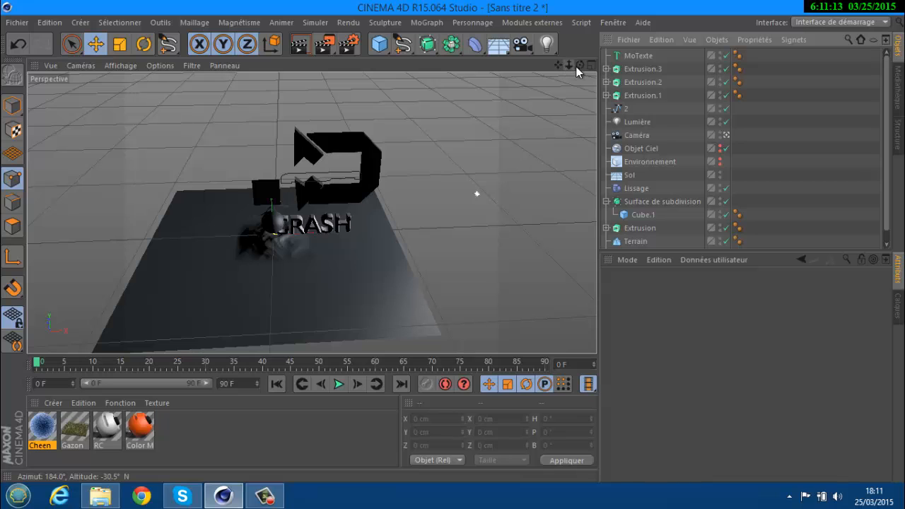
# Examine the scene by orbiting, panning and zooming the perspective view, and look at the four-view layout and the enlarged Droite view.
pyautogui.moveTo(579, 65); pyautogui.dragTo(457, 242)
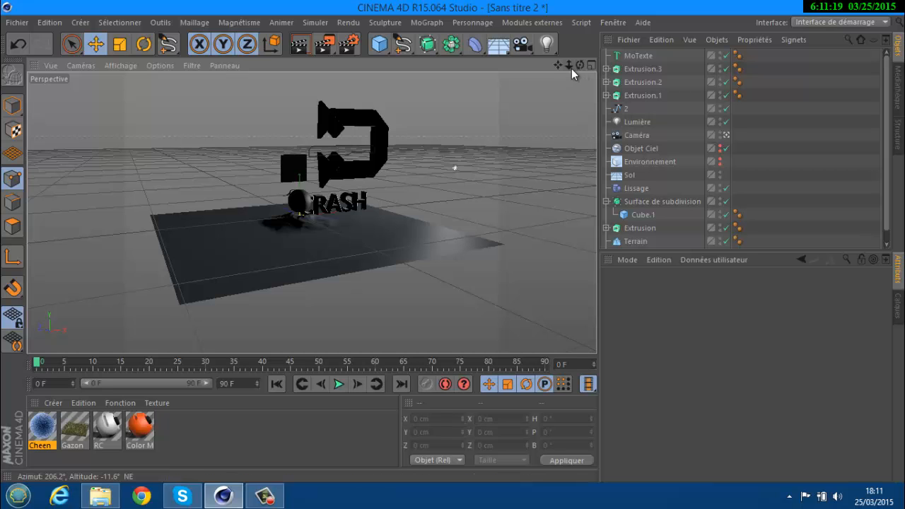
pyautogui.moveTo(560, 64); pyautogui.dragTo(459, 241)
pyautogui.moveTo(570, 65); pyautogui.dragTo(453, 241)
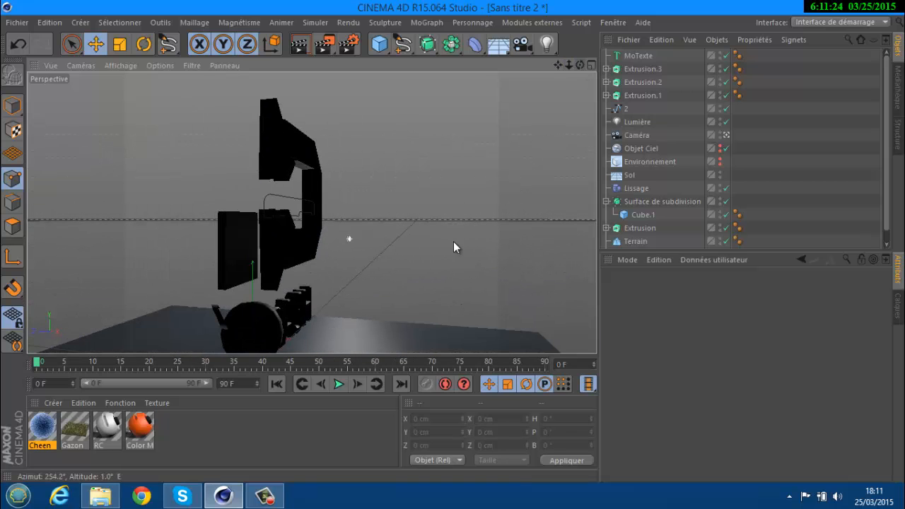
pyautogui.click(591, 65)
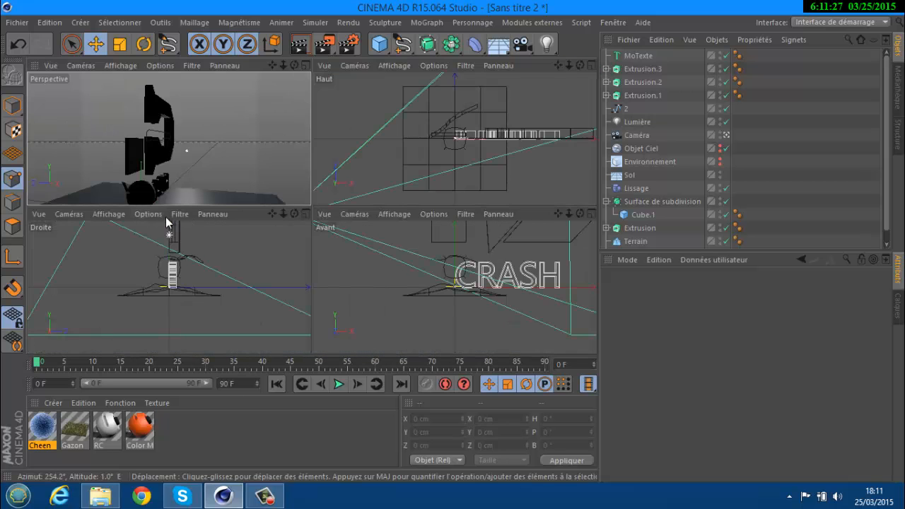
pyautogui.click(306, 213)
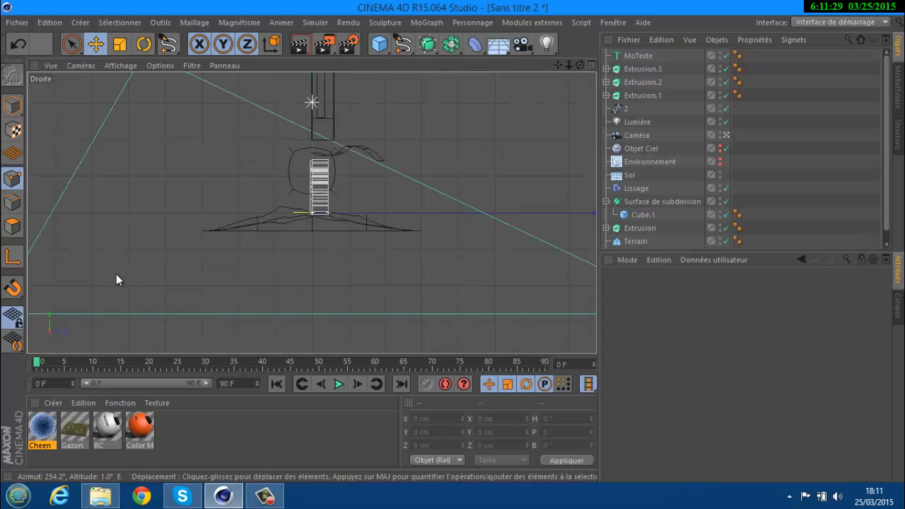
pyautogui.click(592, 65)
pyautogui.click(306, 65)
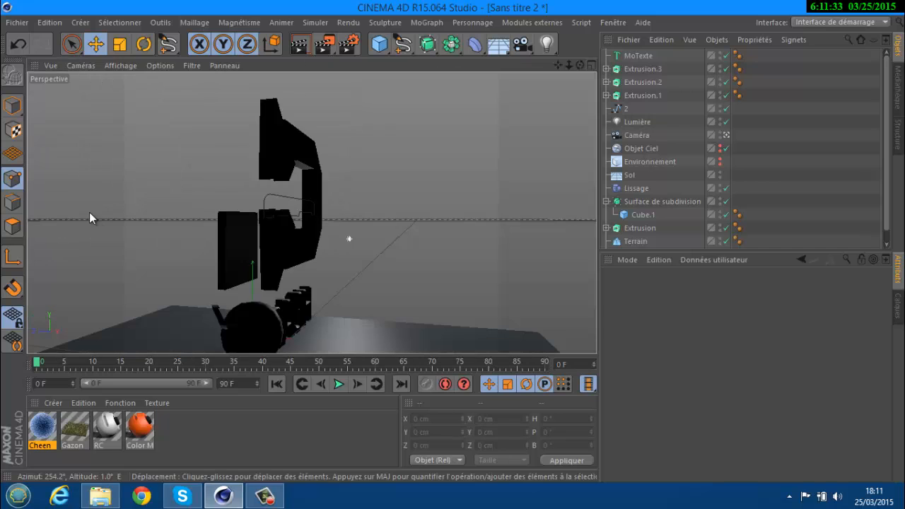
pyautogui.moveTo(580, 65); pyautogui.dragTo(201, 388)
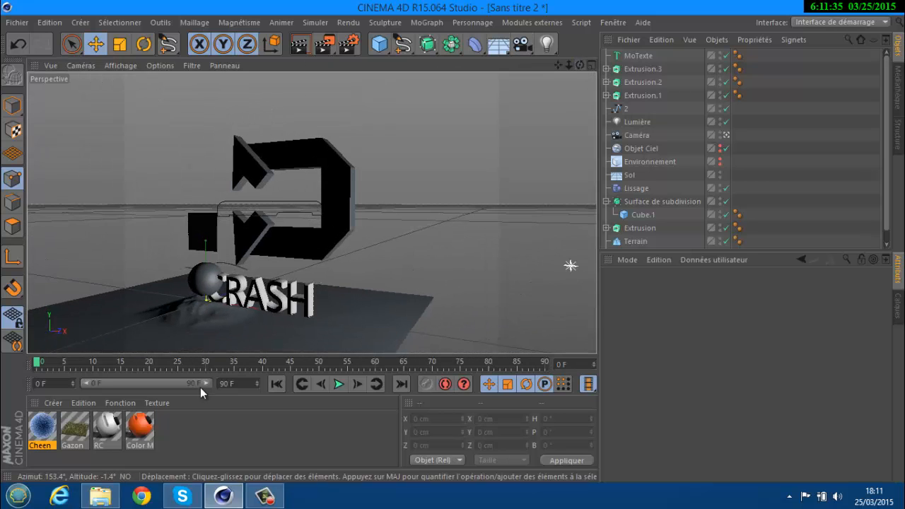
# Create a new material and set its colour to pure red (R 255, V 0, B 0).
pyautogui.doubleClick(183, 431)
pyautogui.doubleClick(44, 427)
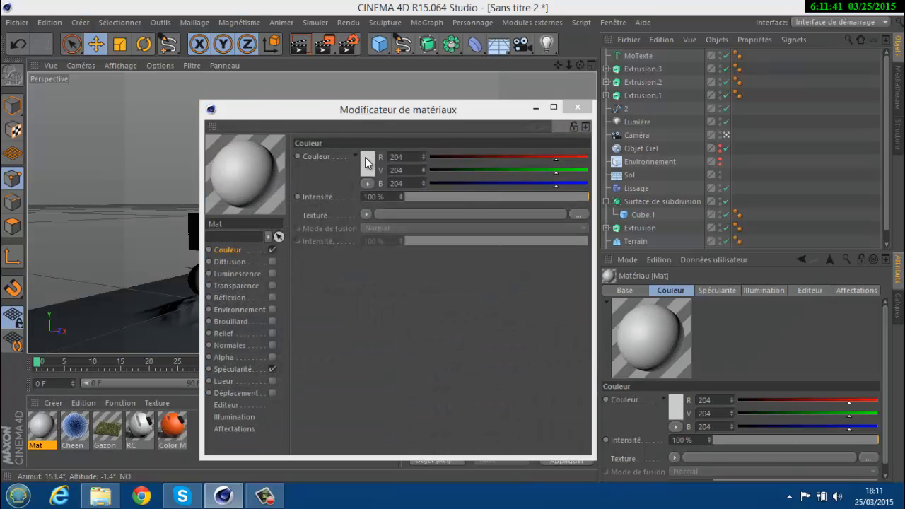
pyautogui.click(367, 160)
pyautogui.click(339, 221)
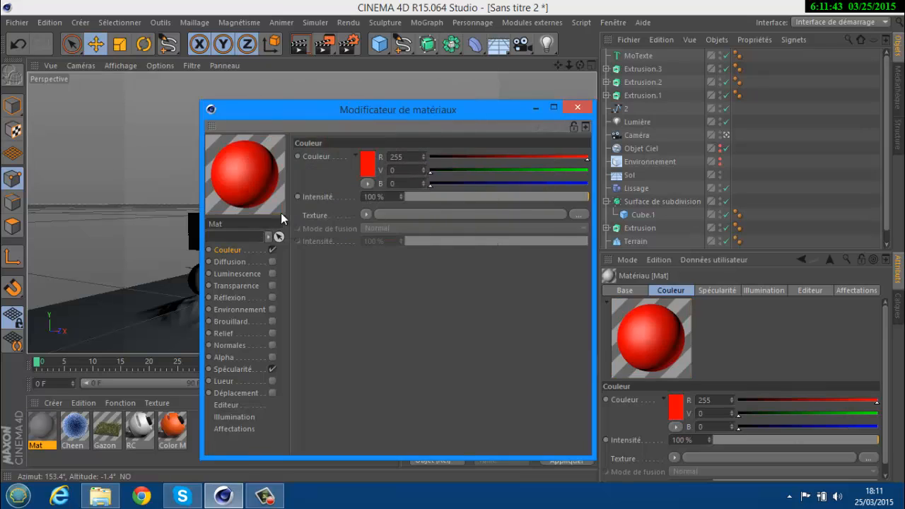
pyautogui.click(231, 262)
pyautogui.click(227, 247)
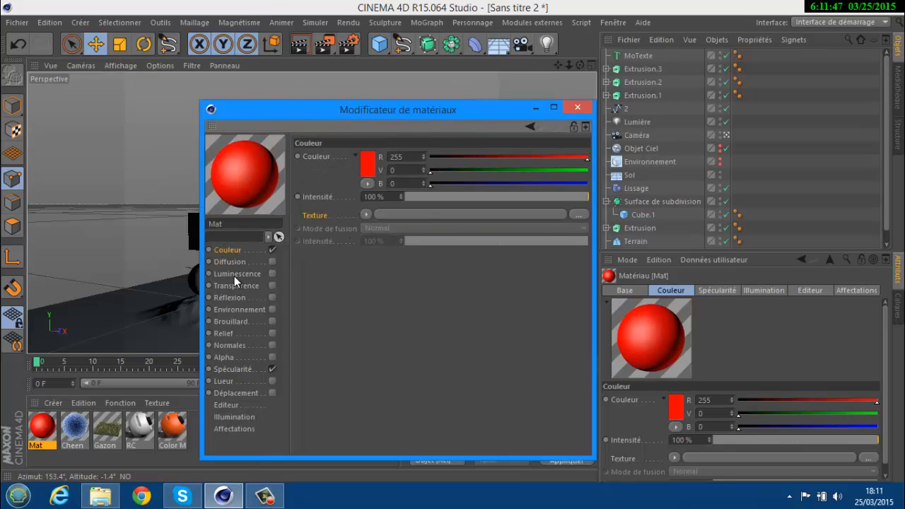
# Enable Réflexion on the red material with 17 % intensity and a Fresnel texture, and close the material editor.
pyautogui.click(232, 297)
pyautogui.click(273, 297)
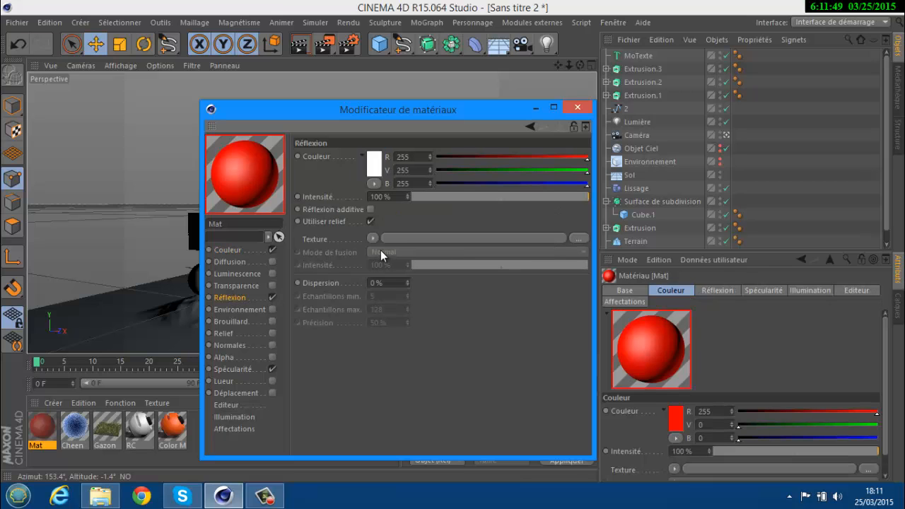
pyautogui.click(442, 197)
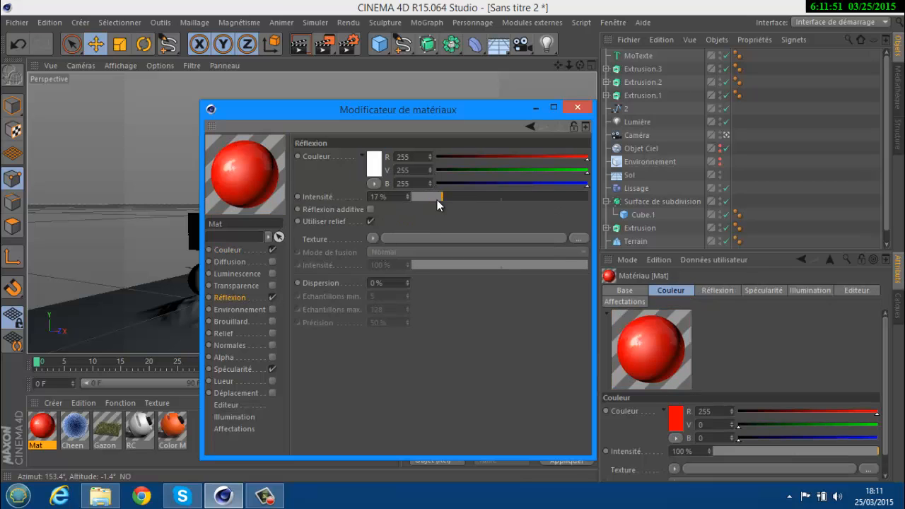
pyautogui.click(373, 238)
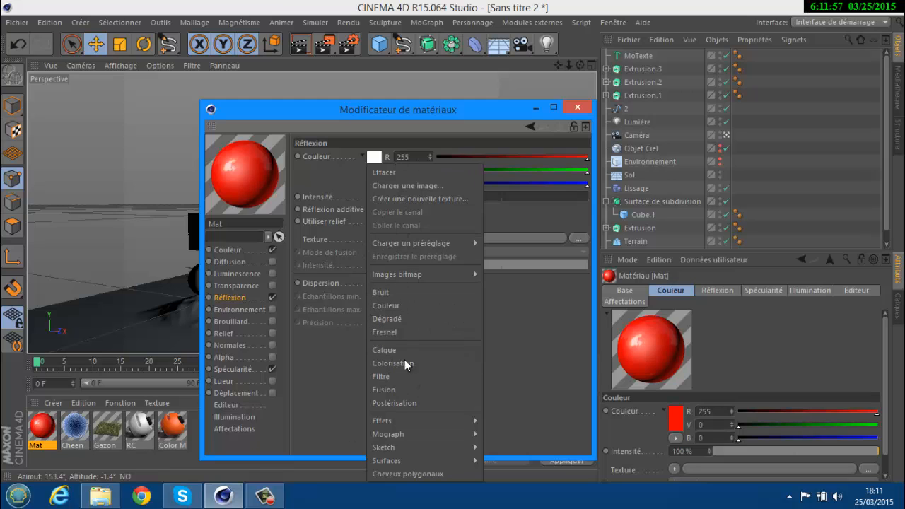
pyautogui.click(392, 330)
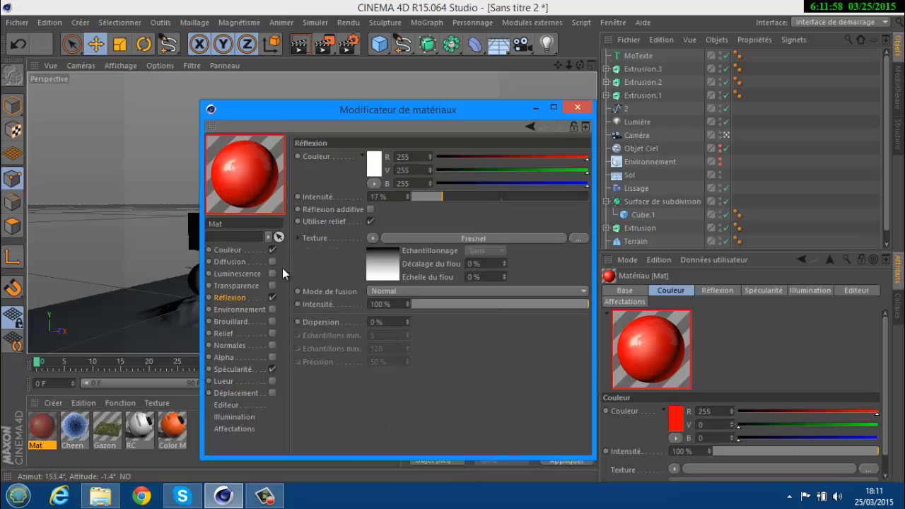
pyautogui.click(577, 106)
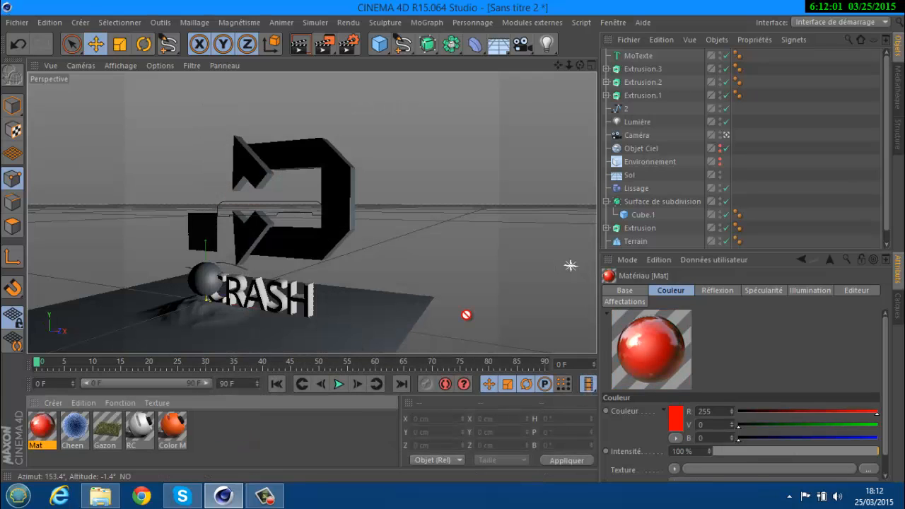
# Apply the red material to the MoTexte object and set its projection type to Cubique.
pyautogui.moveTo(736, 157); pyautogui.dragTo(644, 56)
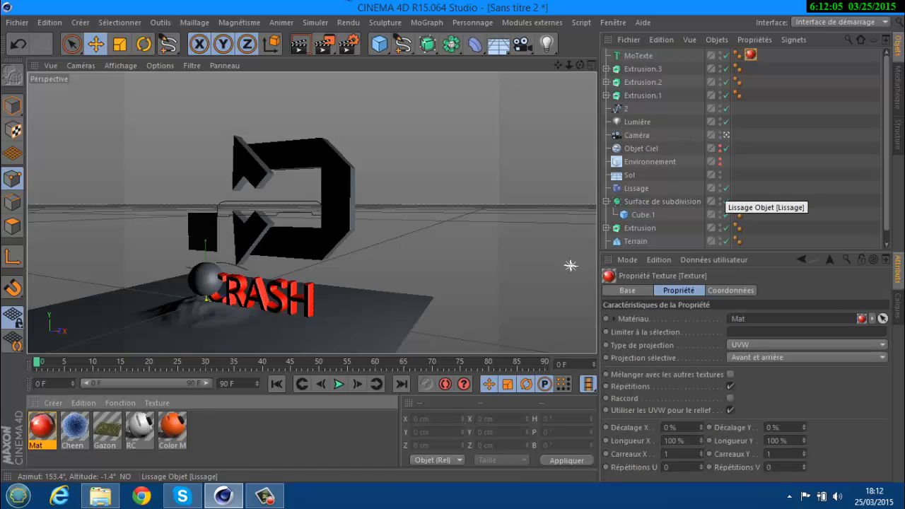
pyautogui.click(770, 343)
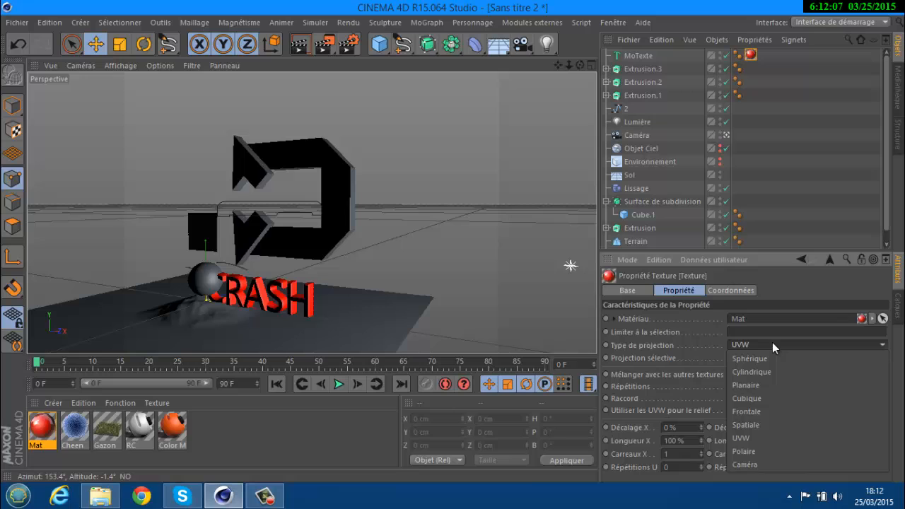
pyautogui.click(760, 399)
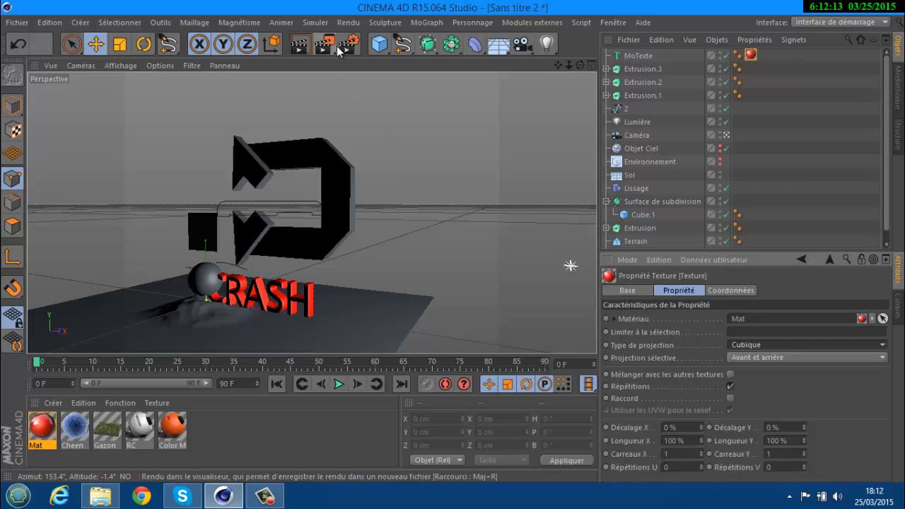
pyautogui.click(17, 22)
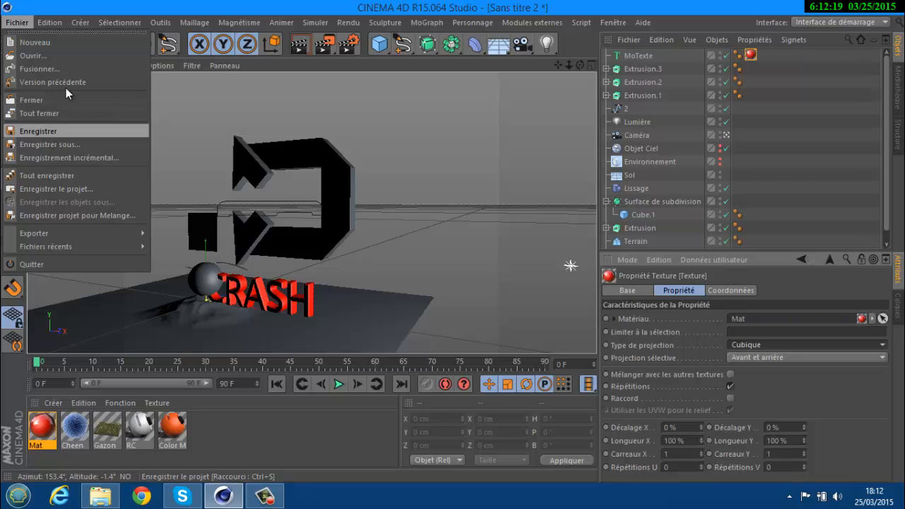
pyautogui.click(43, 134)
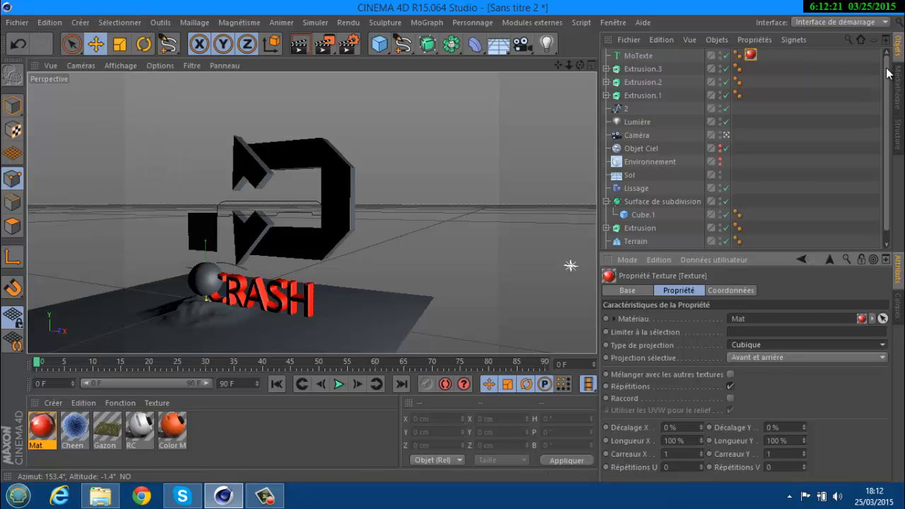
pyautogui.moveTo(888, 74); pyautogui.dragTo(885, 126)
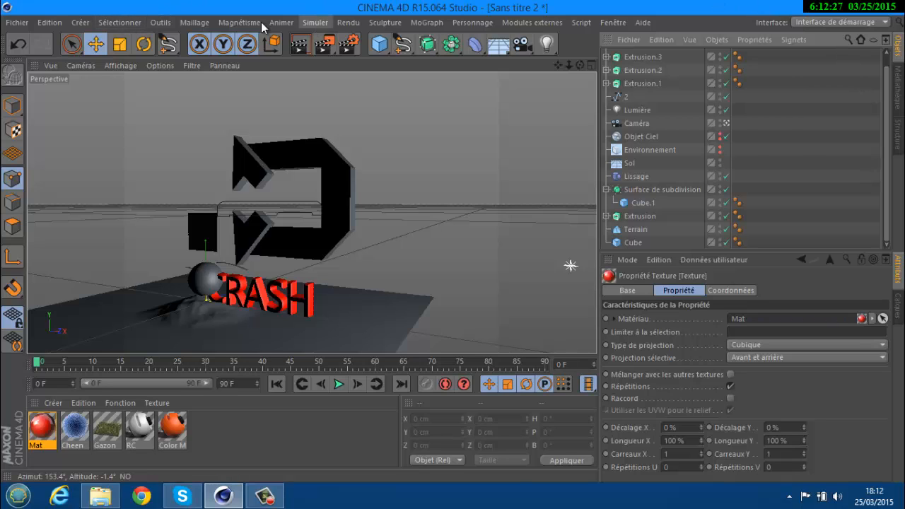
pyautogui.click(10, 24)
pyautogui.click(10, 24)
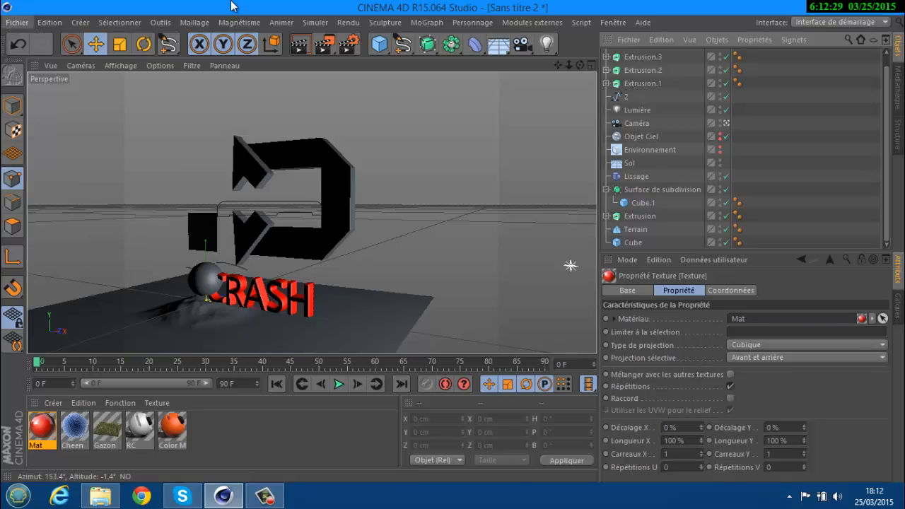
# Render a preview of the logo and the red CRASH text in the perspective view.
pyautogui.click(300, 46)
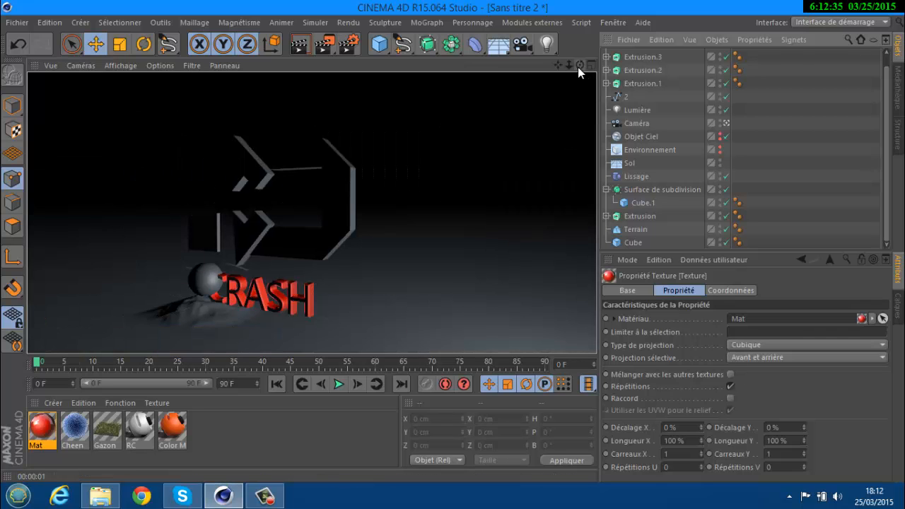
pyautogui.moveTo(577, 67); pyautogui.dragTo(490, 227)
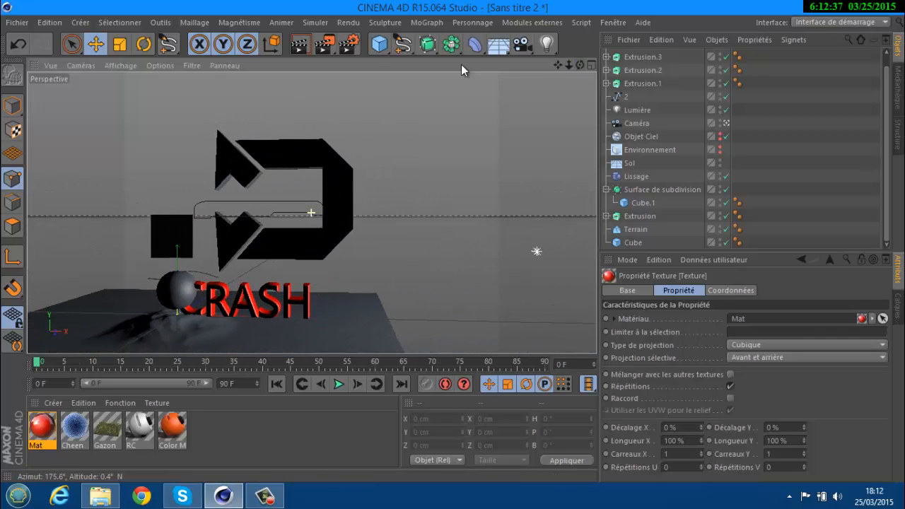
# Set the render output to the Ecran preset 1920 x 1200 and close the render settings.
pyautogui.click(346, 45)
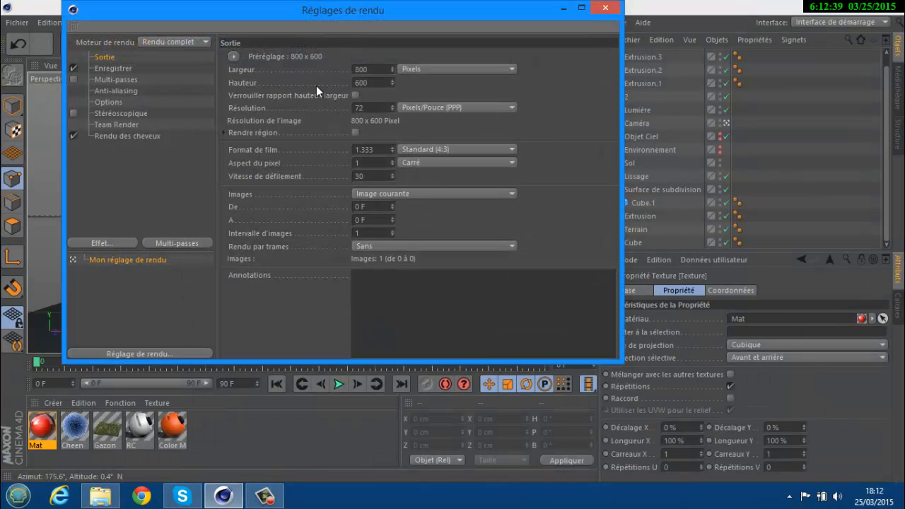
pyautogui.moveTo(334, 31); pyautogui.dragTo(314, 77)
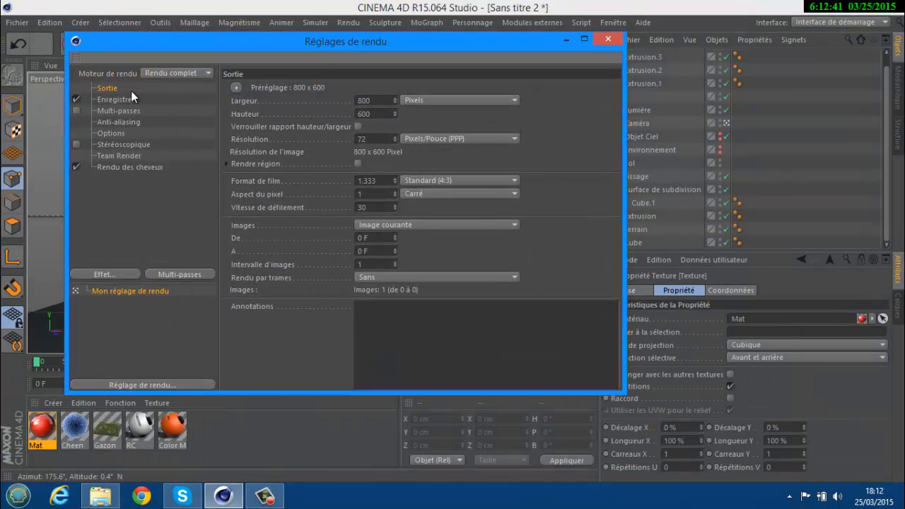
pyautogui.click(235, 93)
pyautogui.moveTo(245, 104)
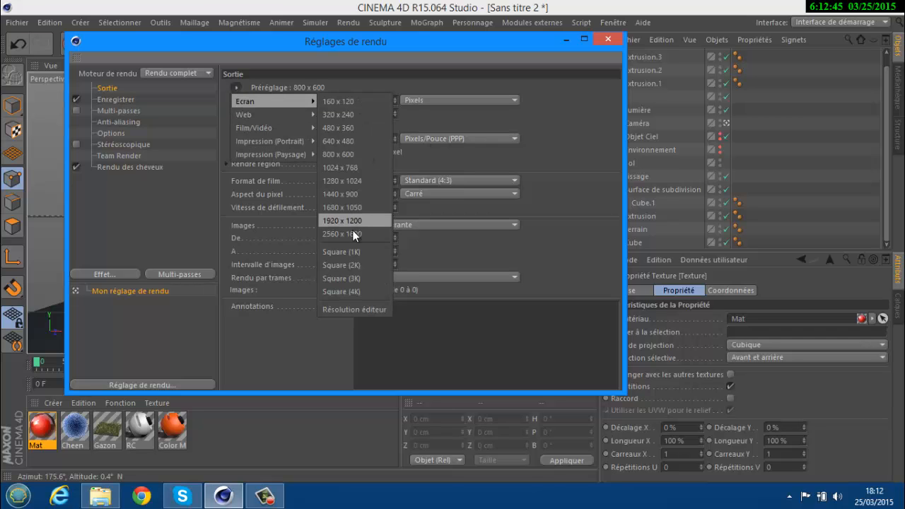
pyautogui.click(350, 220)
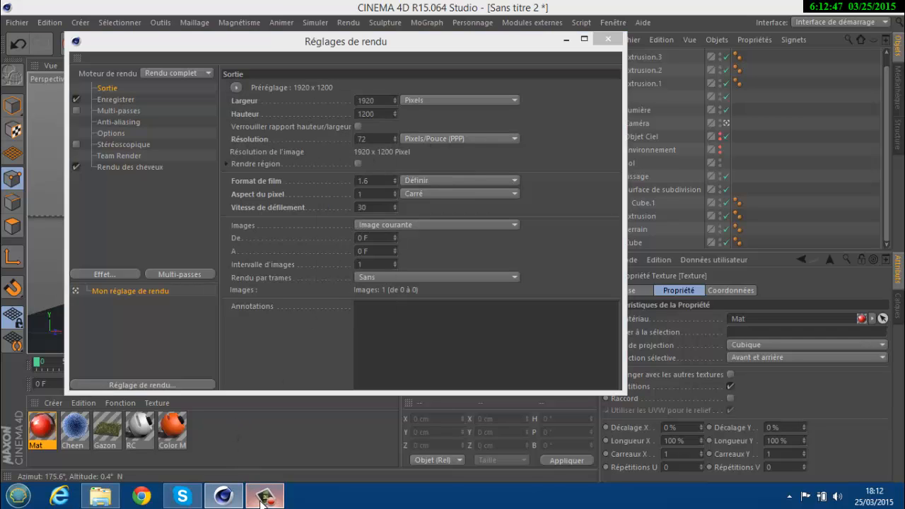
pyautogui.click(117, 100)
pyautogui.click(608, 39)
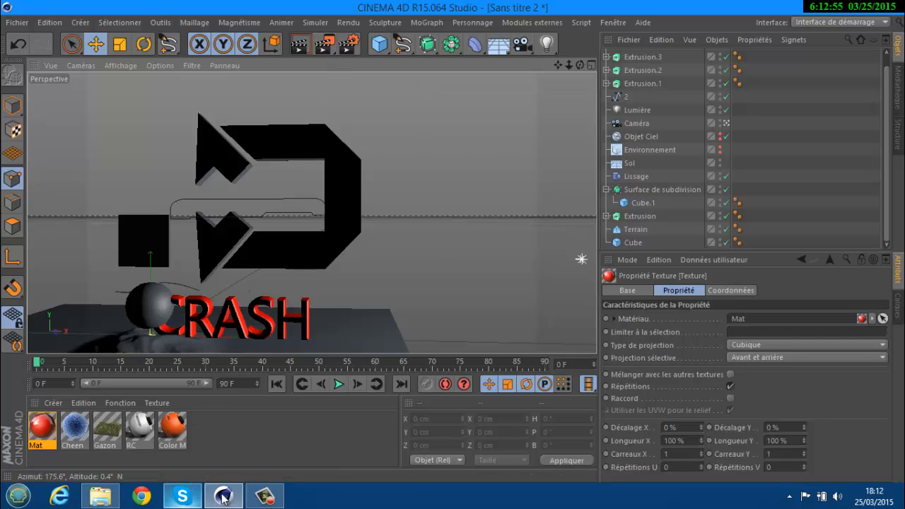
pyautogui.click(264, 496)
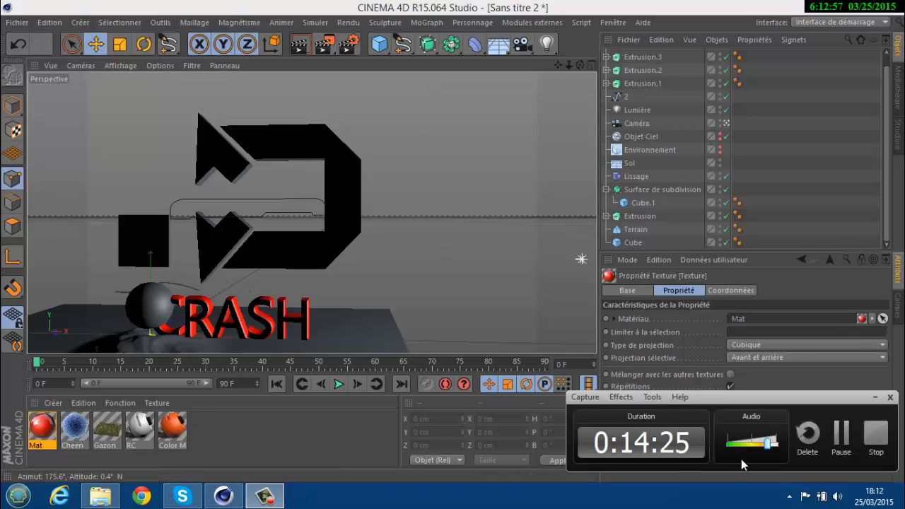